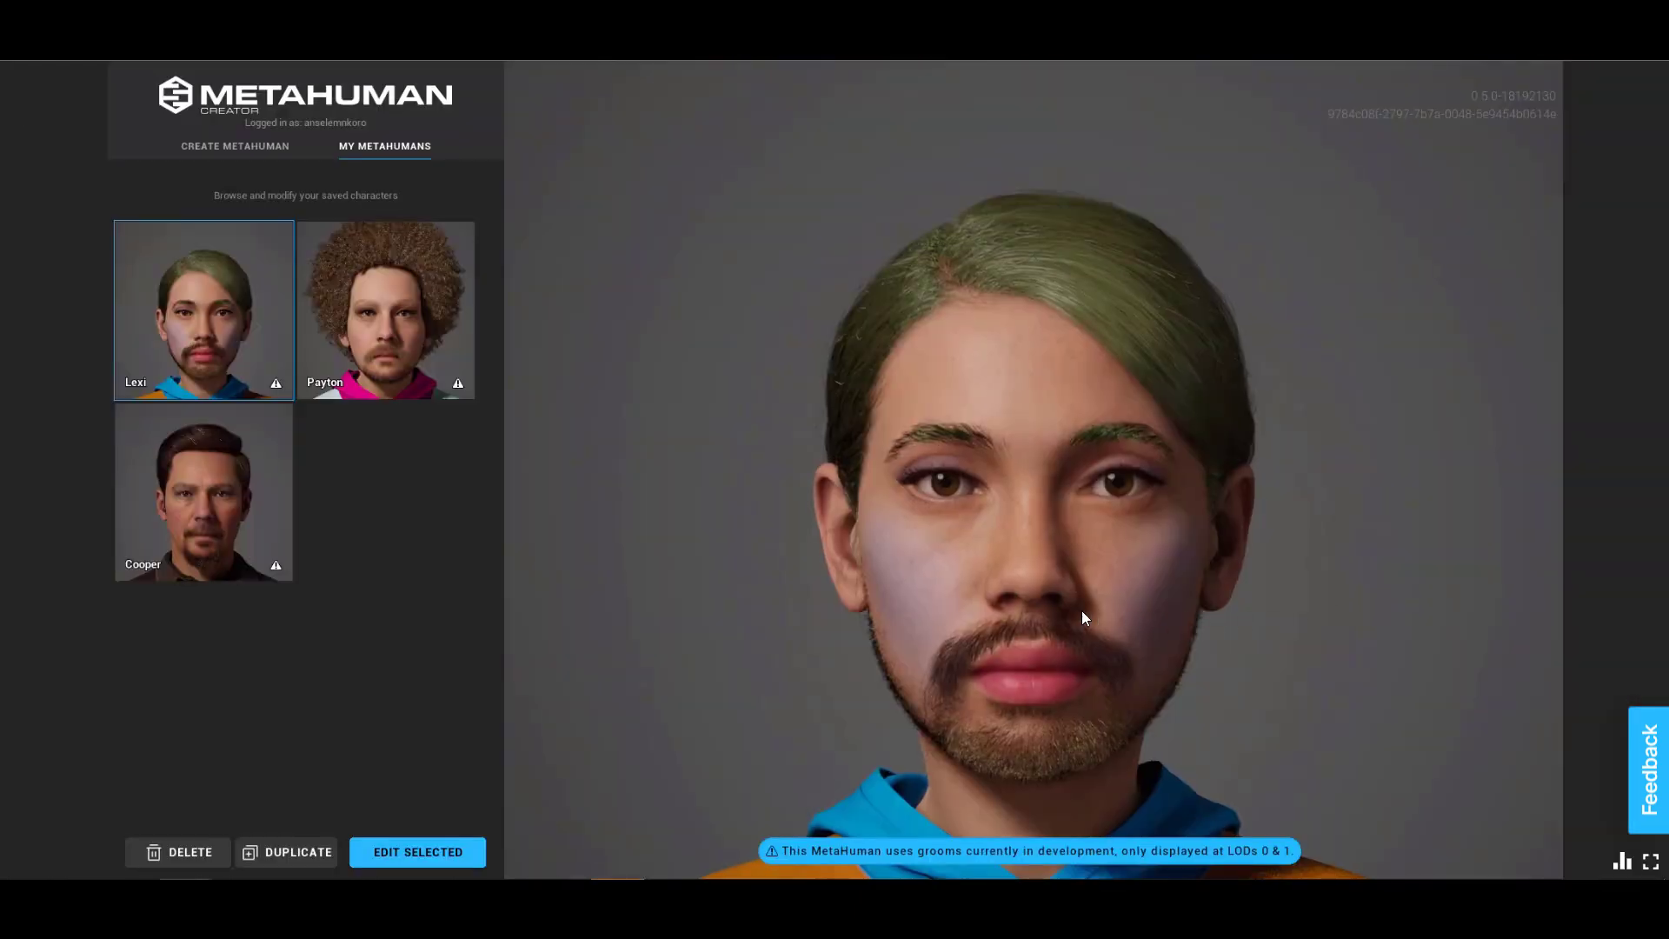
drag(1082, 610, 1335, 625)
middle_drag(1290, 560, 1292, 404)
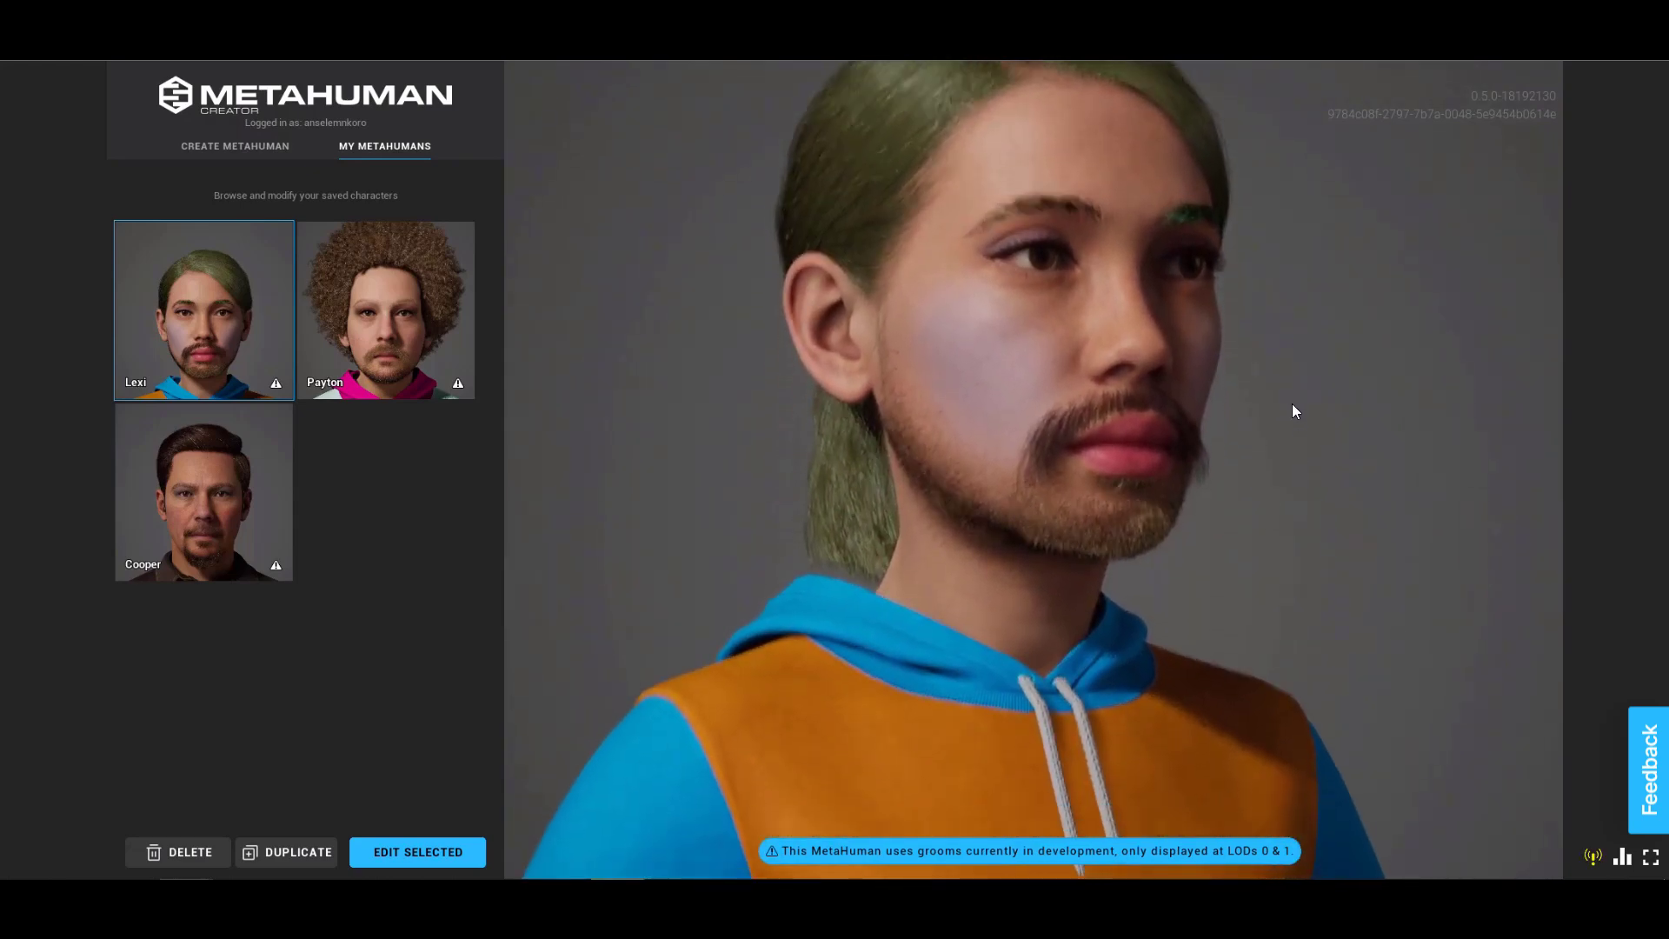
drag(1338, 514, 1346, 635)
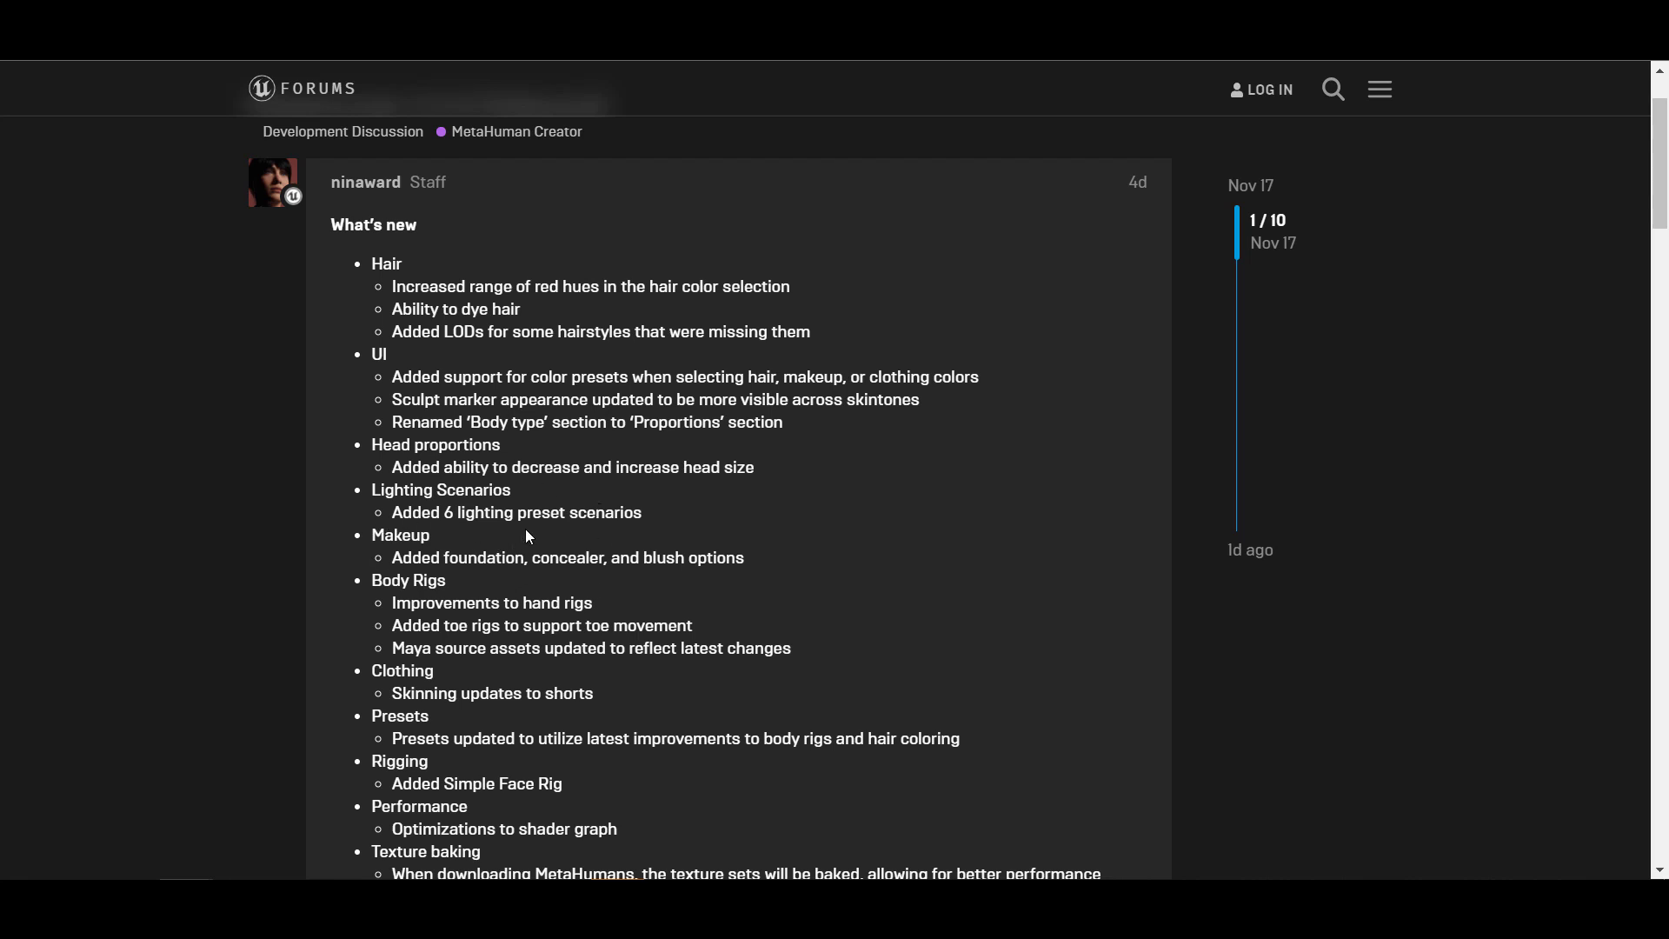
Read through the MetaHuman 0.5.0 release notes, from the new features to the known issues.
scroll(525, 528, down, 5)
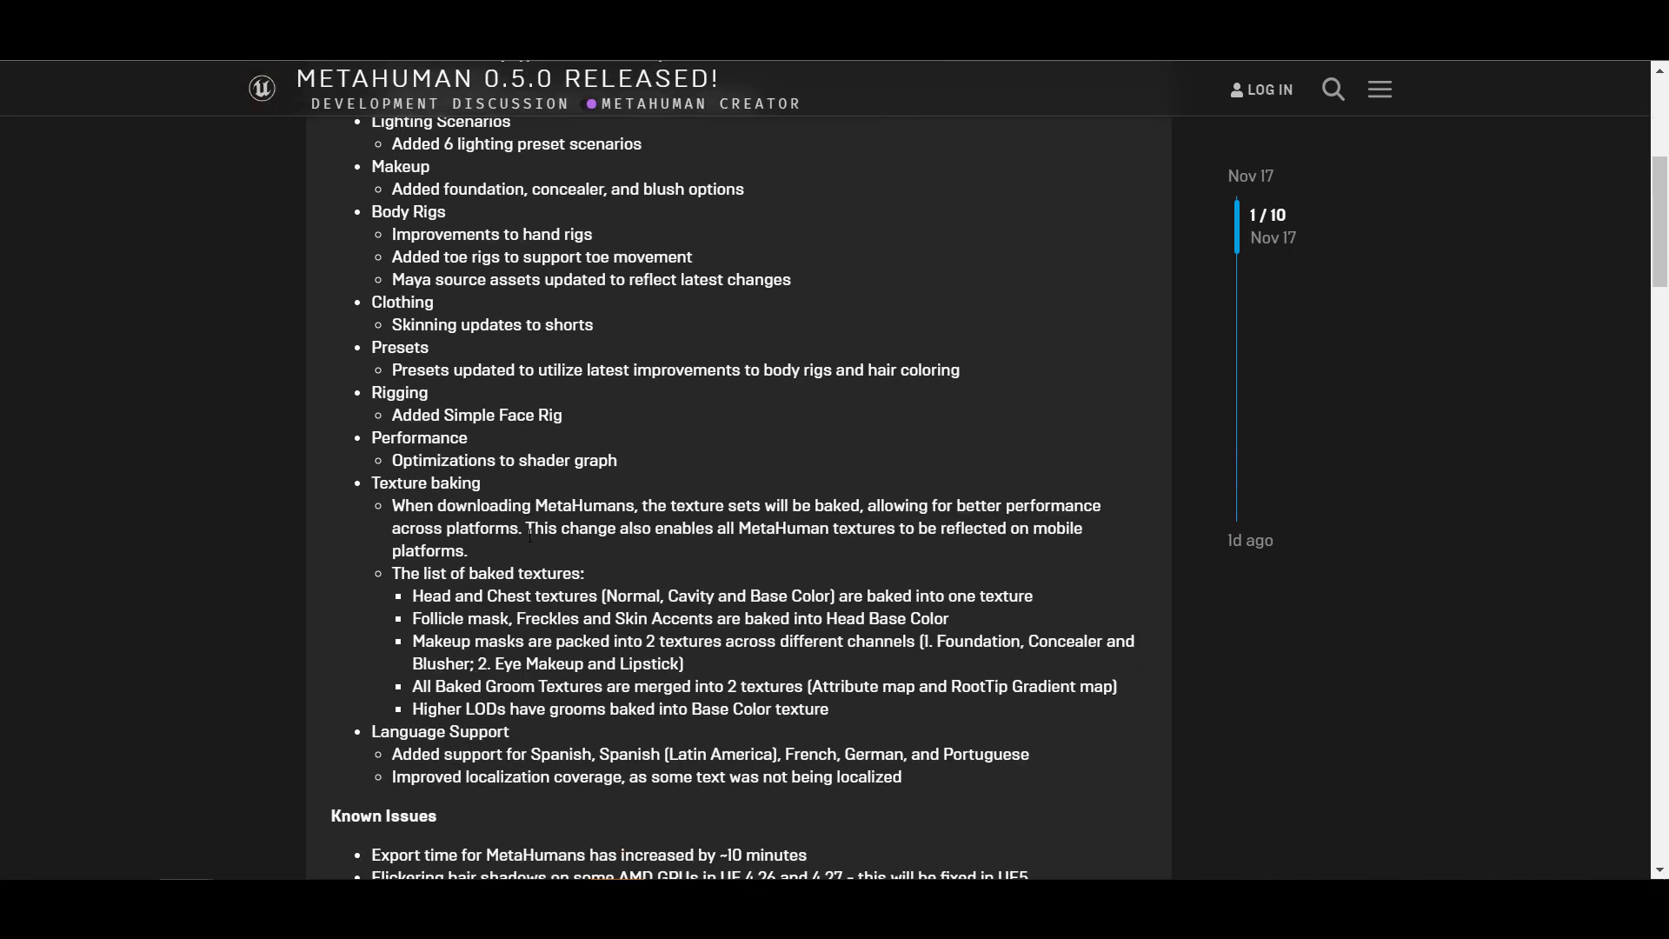
scroll(516, 512, down, 8)
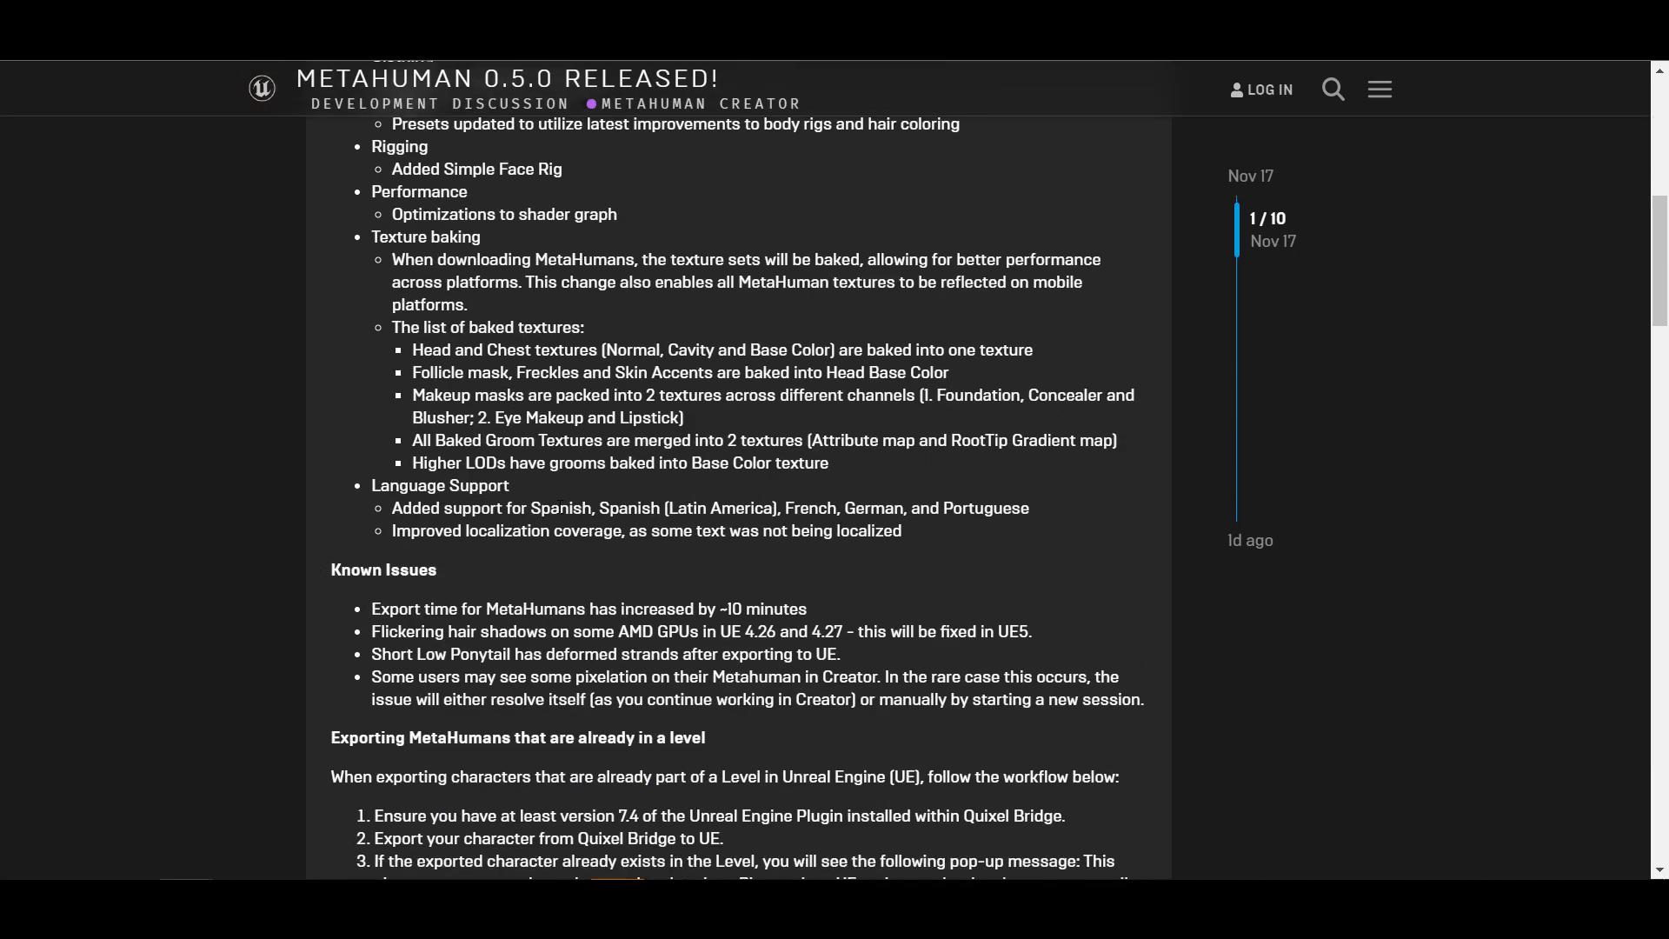
scroll(699, 522, up, 4)
scroll(700, 522, up, 10)
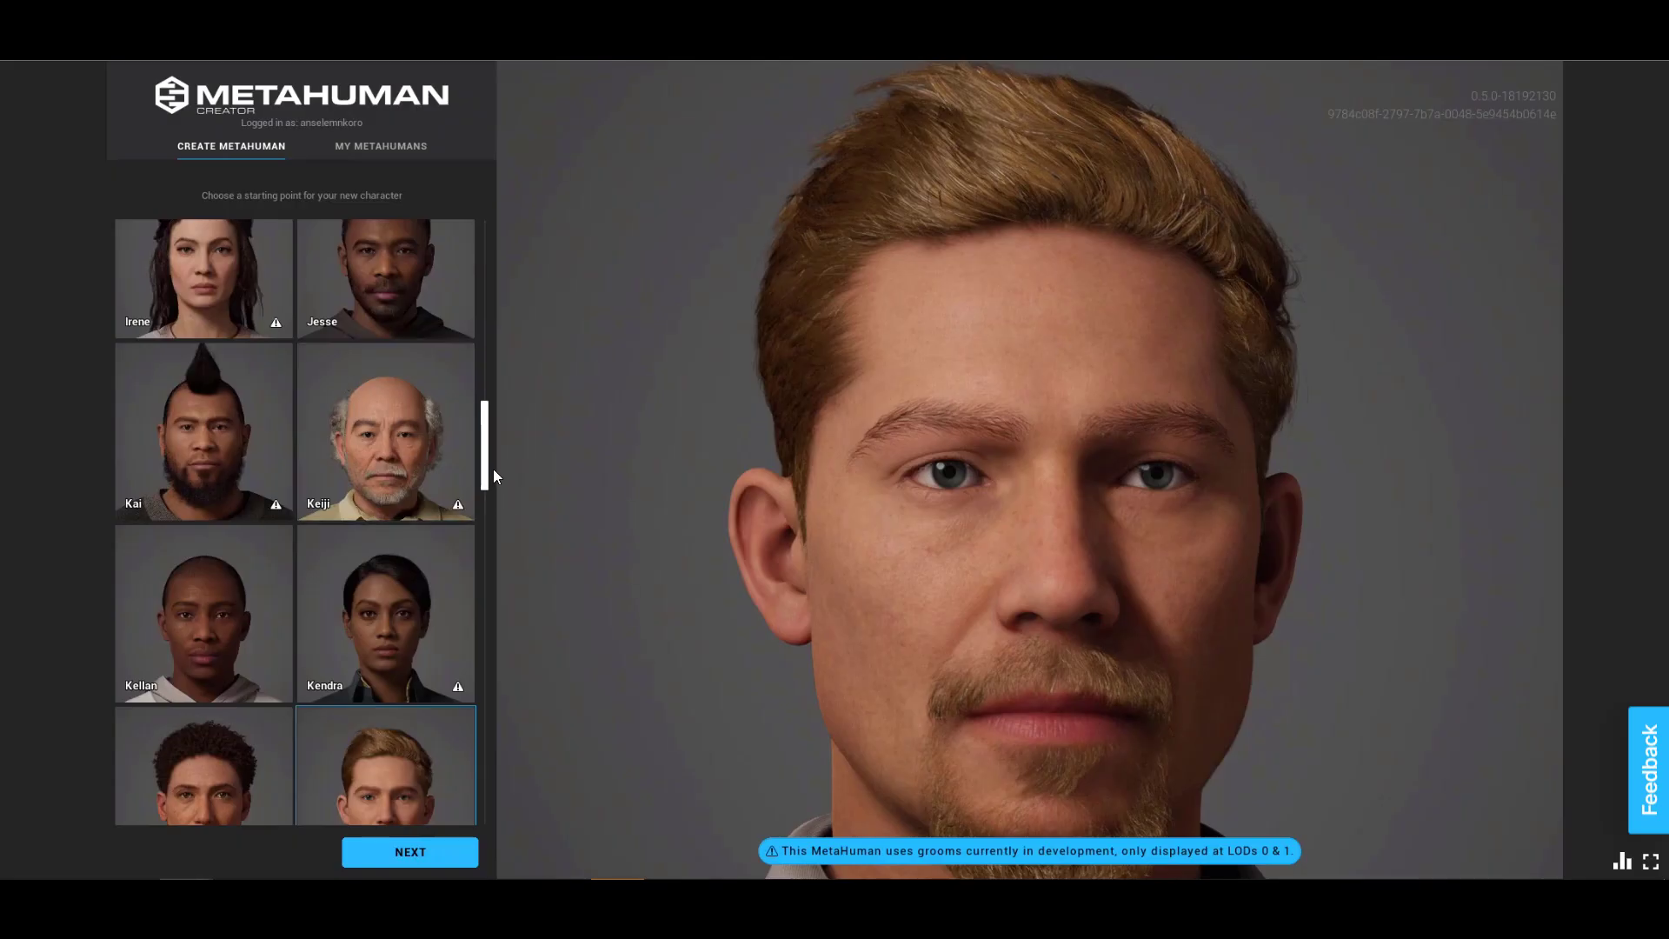
Create a new MetaHuman from the Lexi preset and stop its preview animation.
scroll(488, 461, up, 5)
scroll(490, 331, up, 5)
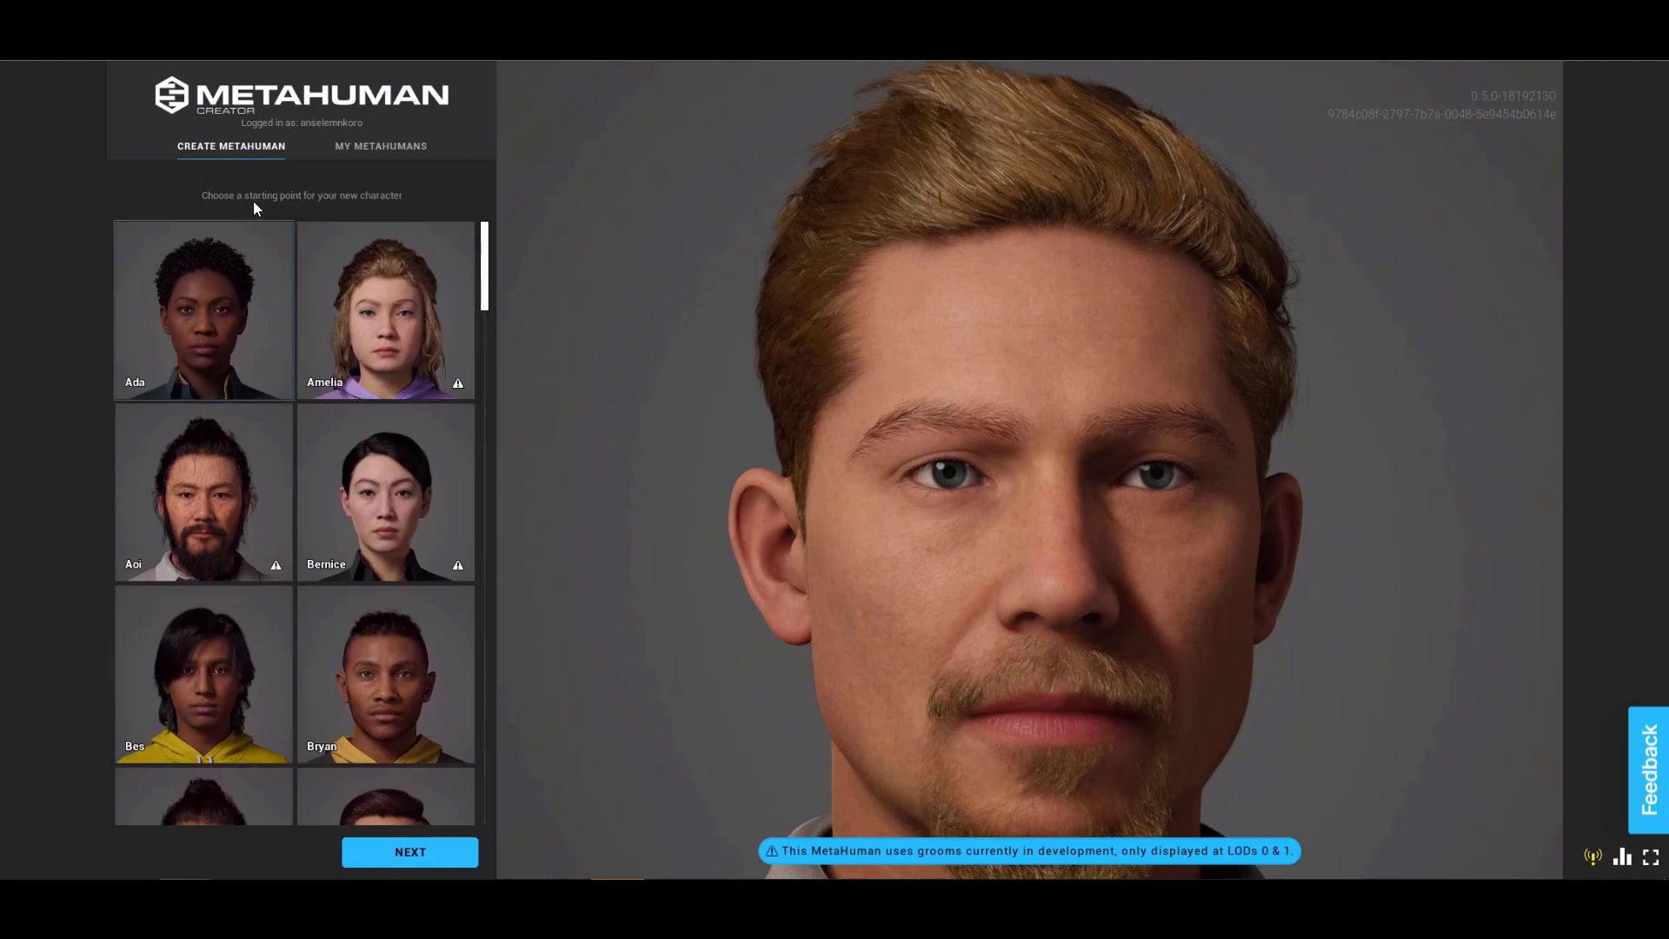
scroll(248, 512, down, 15)
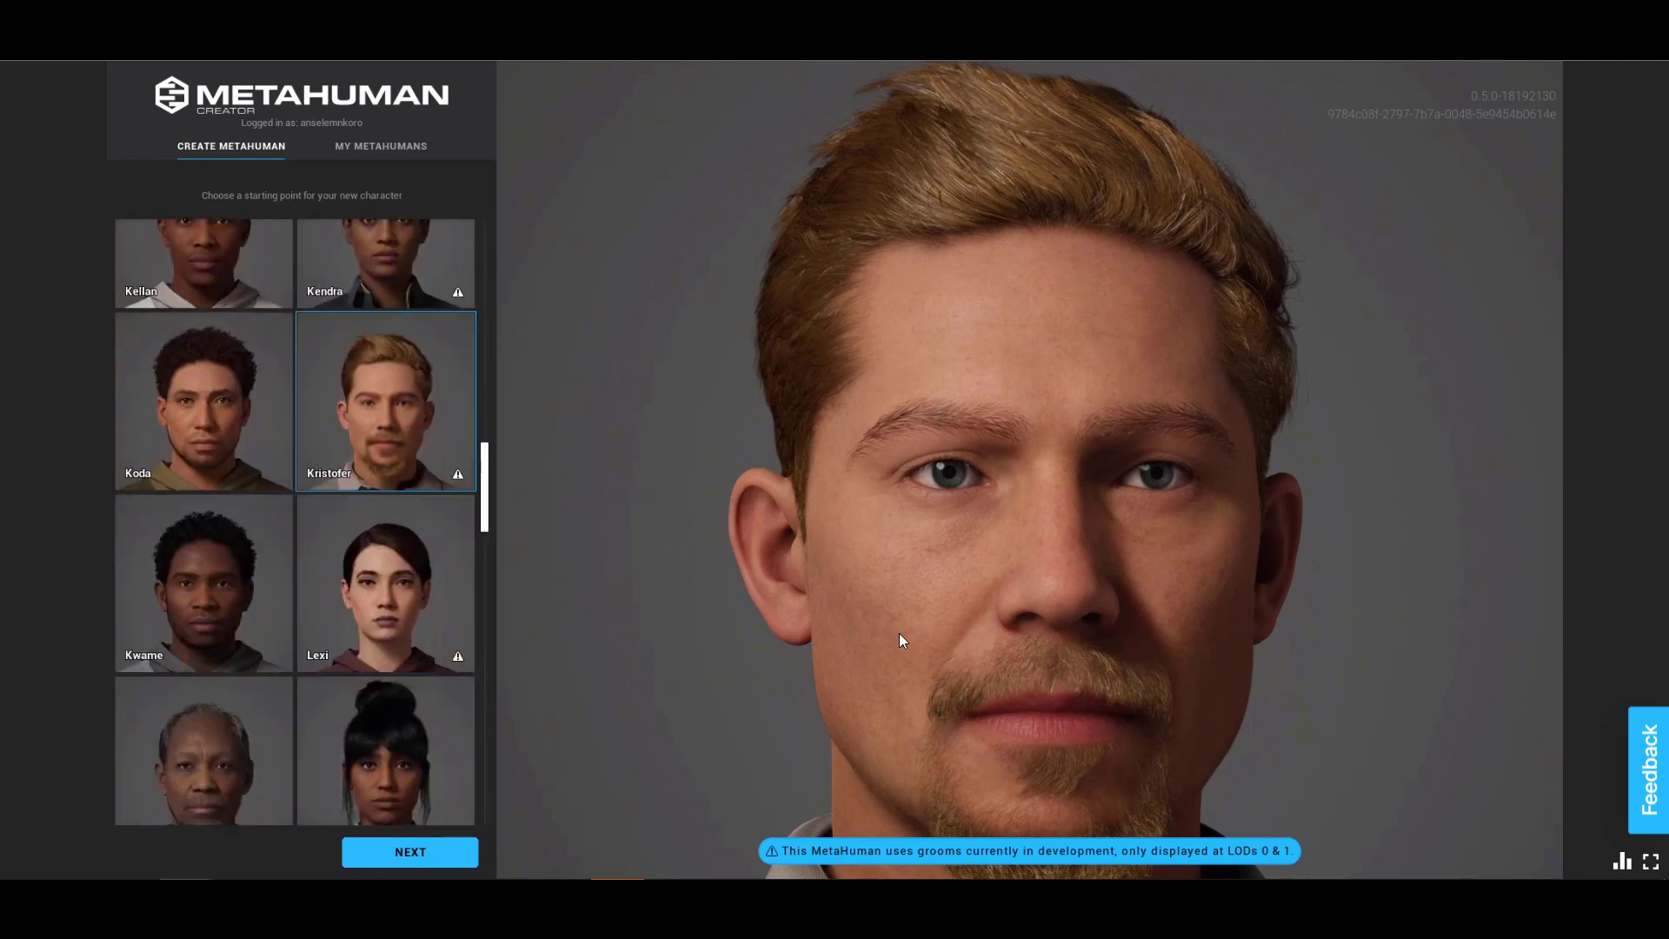
scroll(737, 600, down, 5)
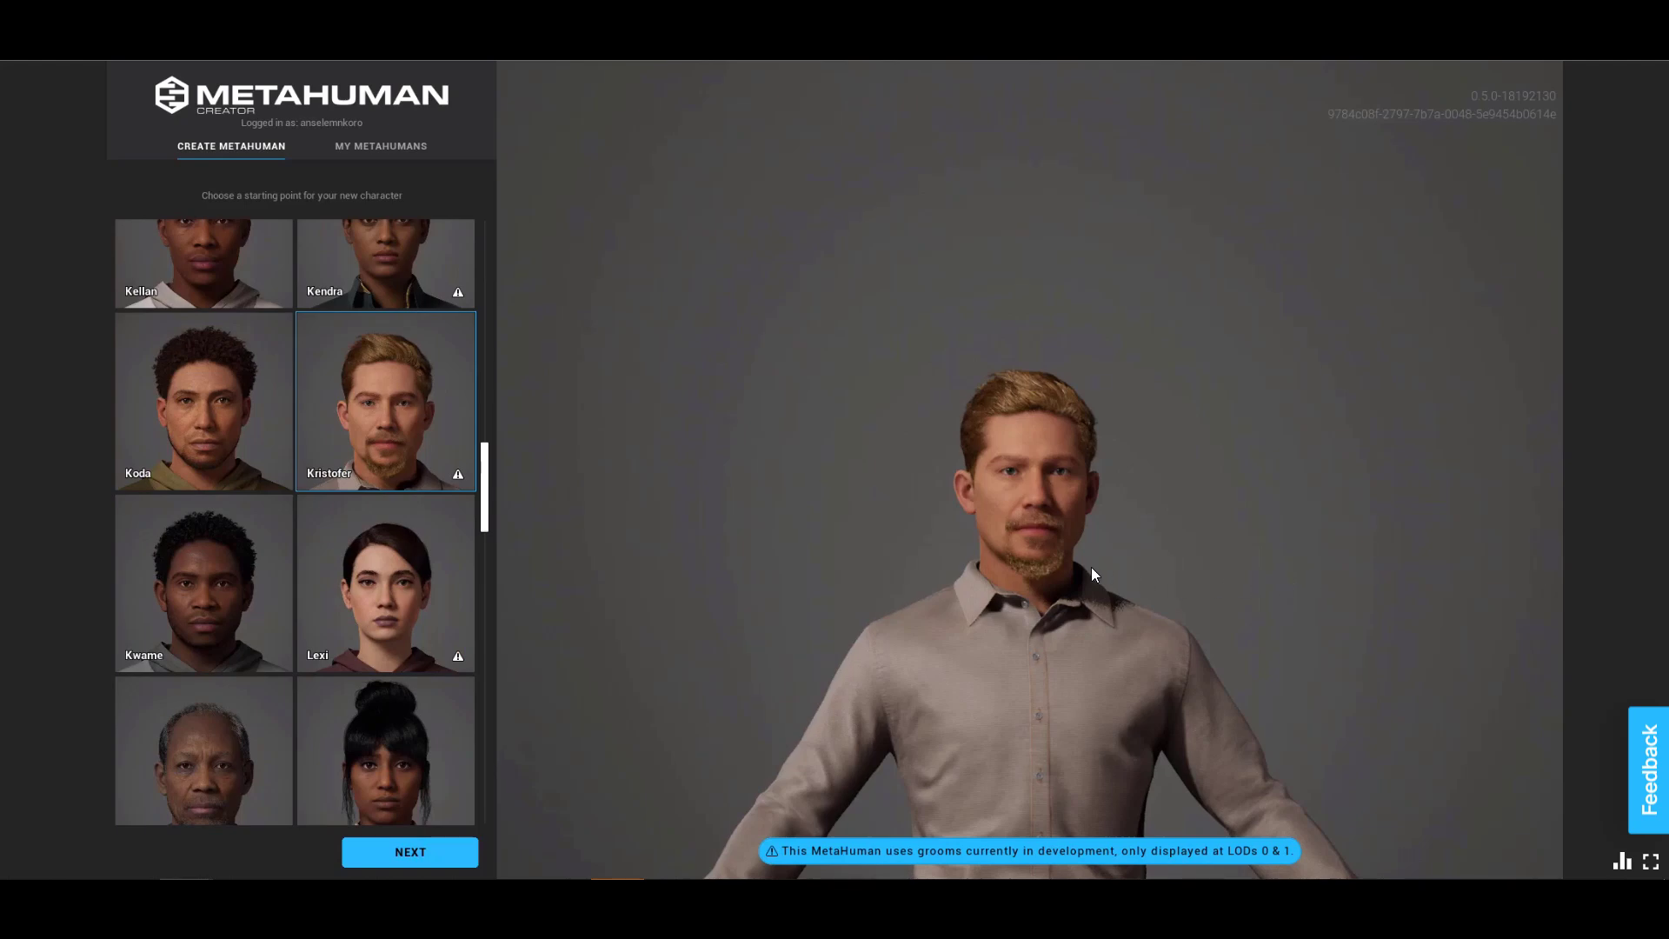
drag(1220, 586, 1169, 608)
click(389, 561)
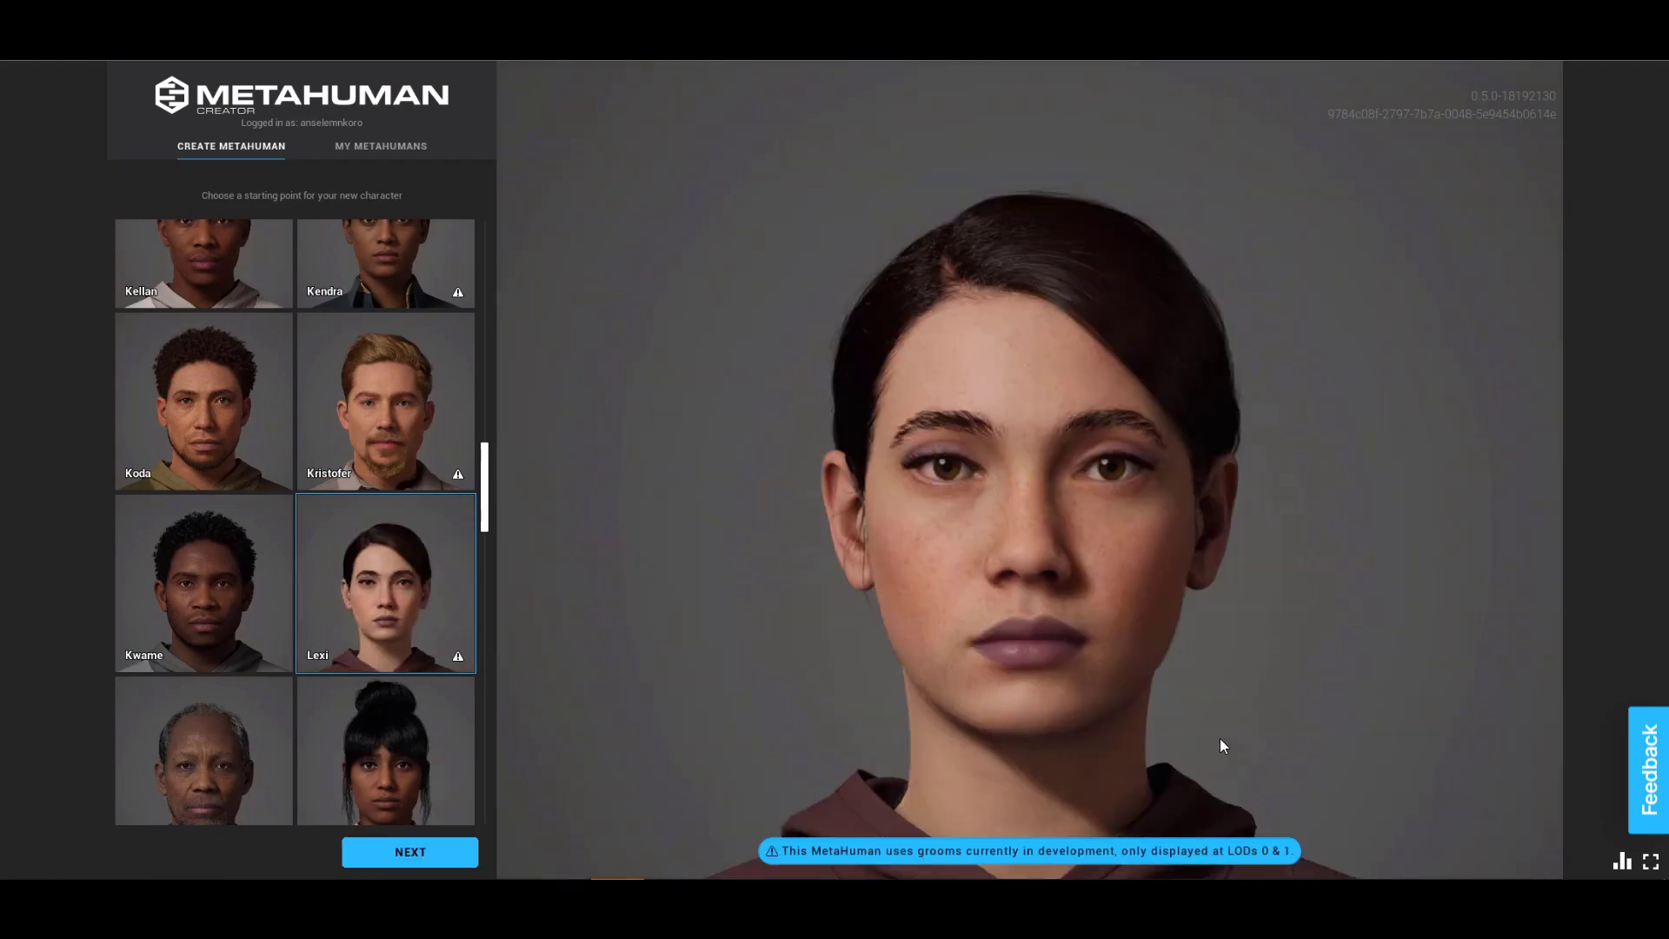
drag(1219, 738, 1177, 743)
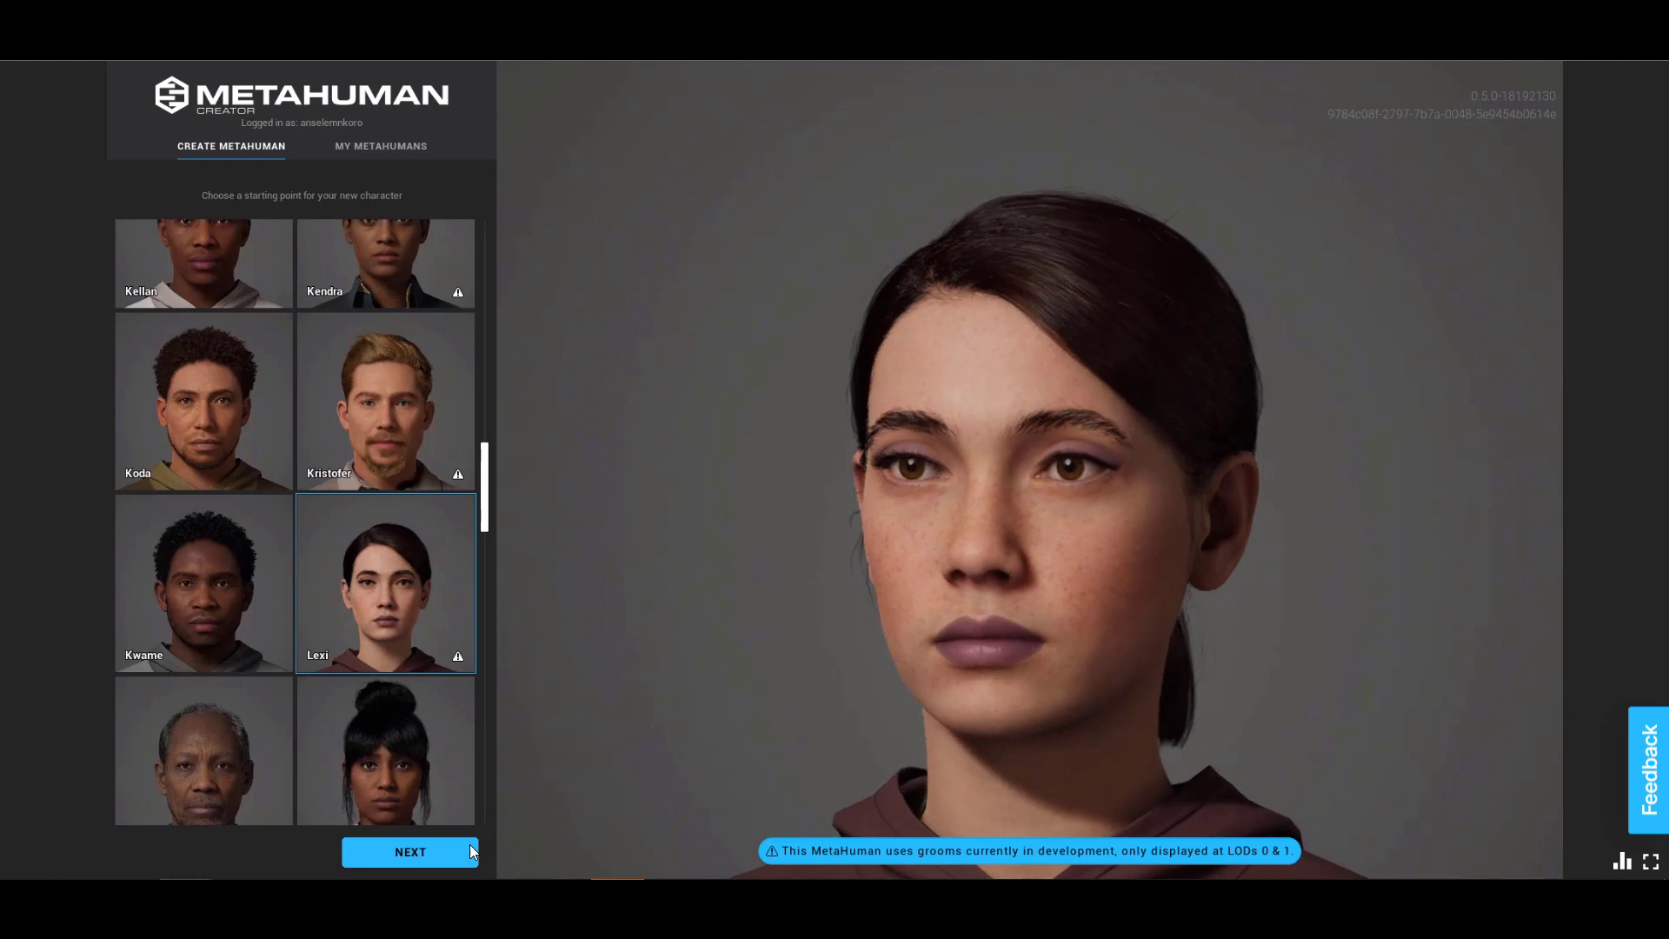
click(426, 849)
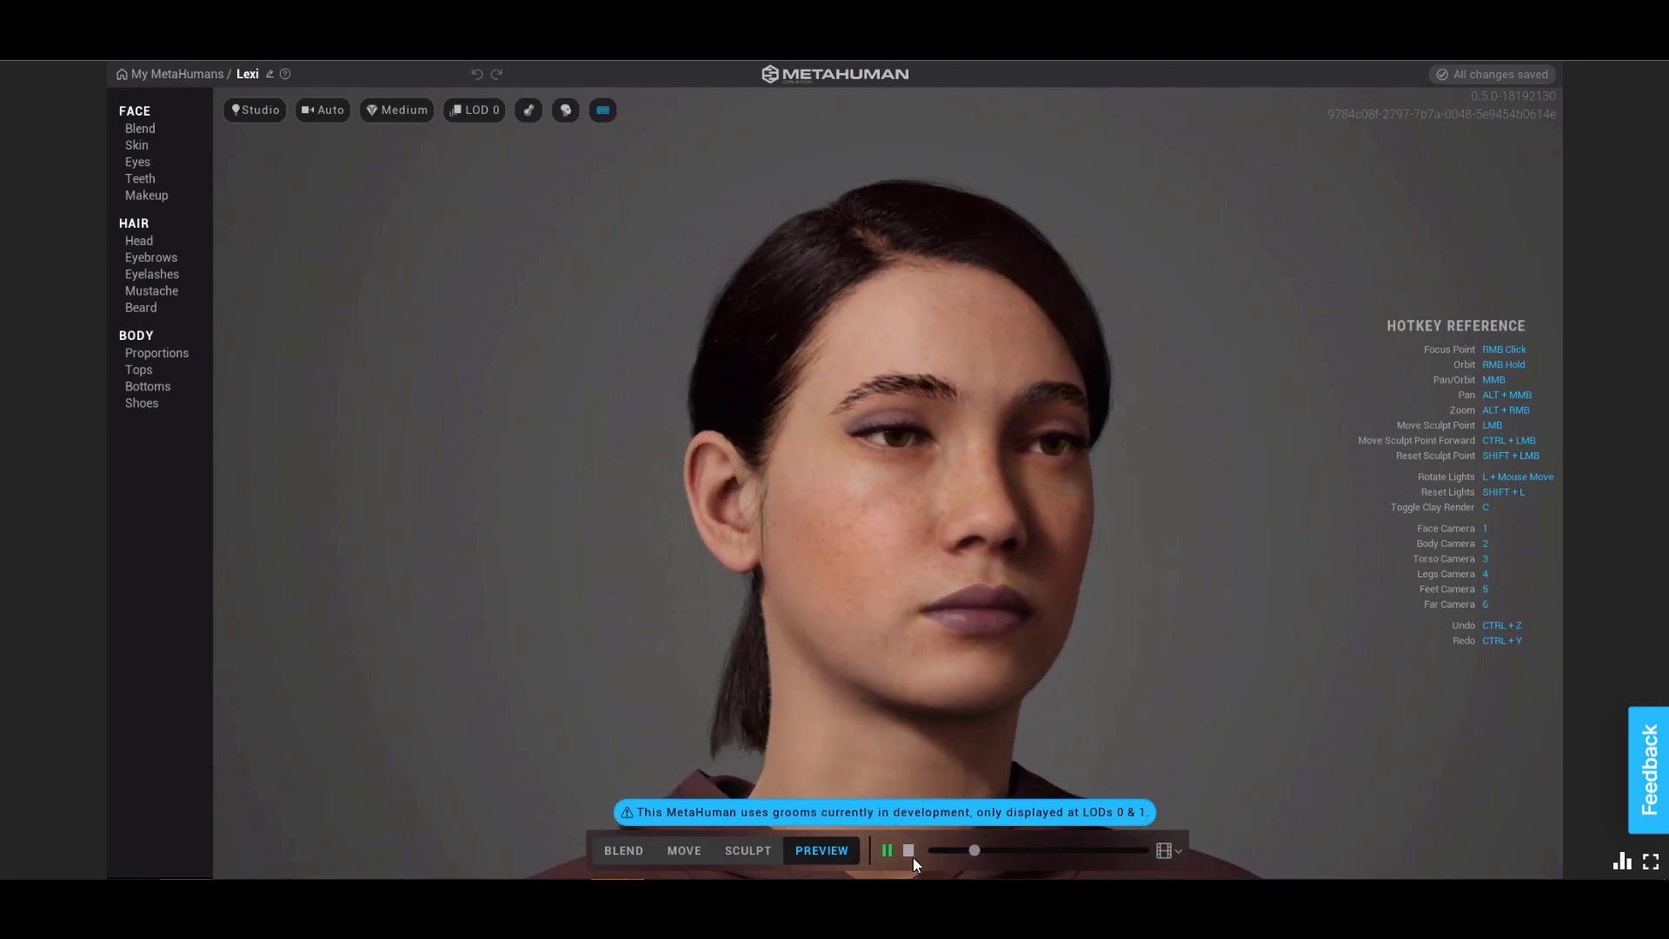
click(909, 852)
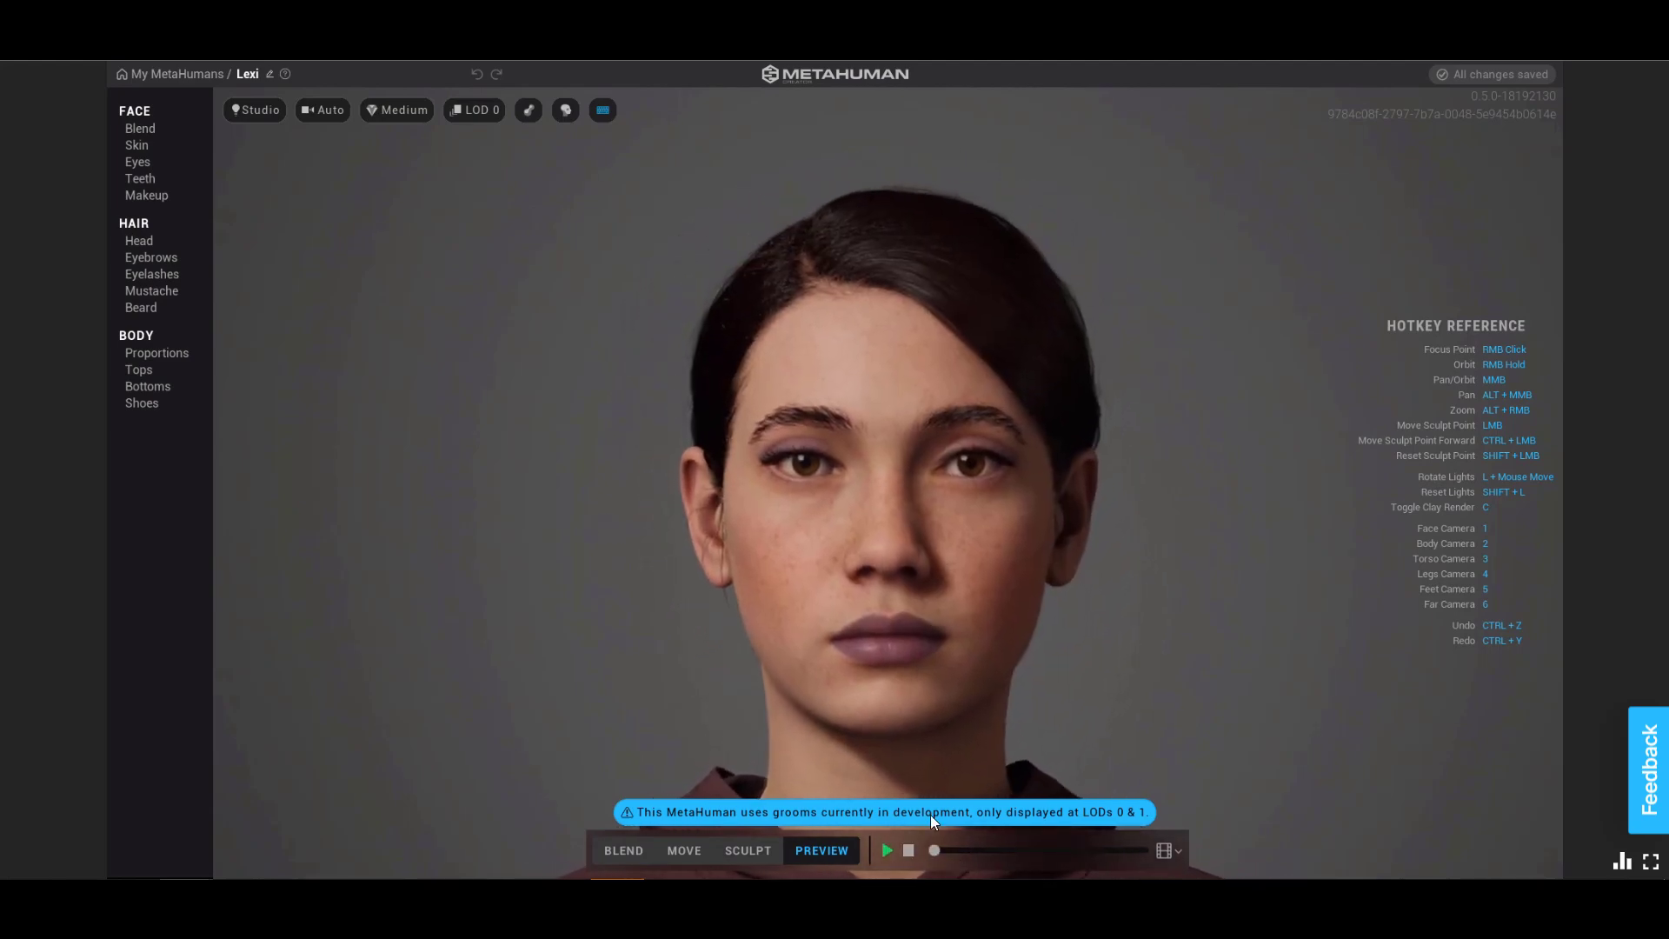
Give the head hair a custom blonde color with melanin 0.32 and redness 0.17.
scroll(915, 602, up, 5)
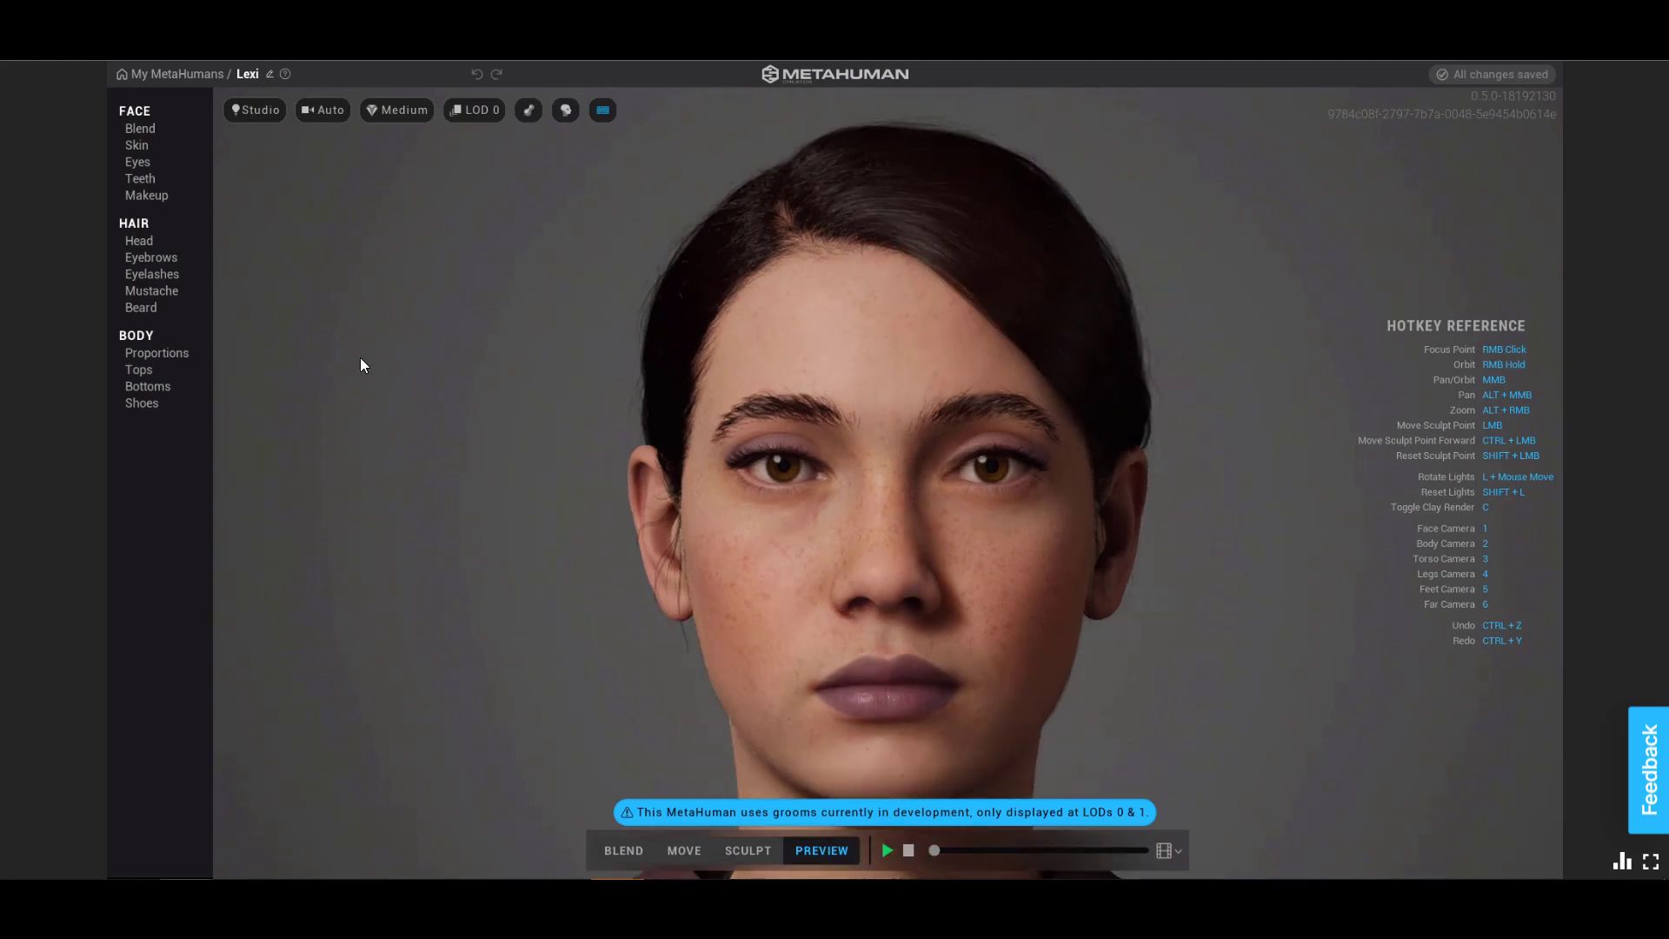
click(147, 237)
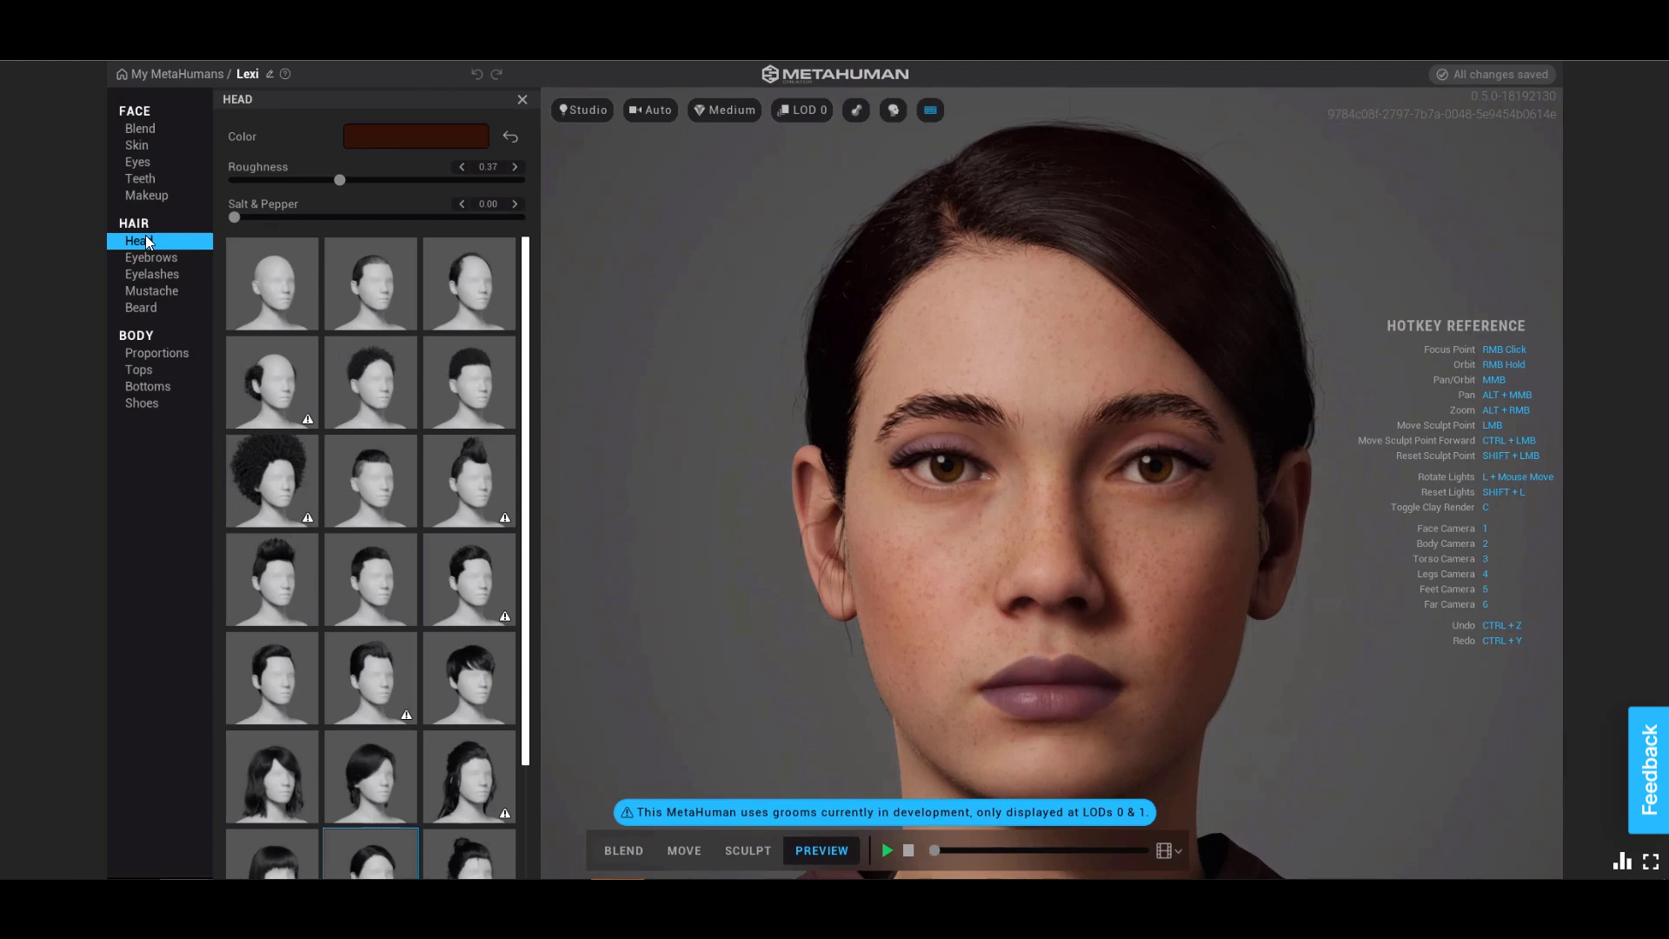
click(400, 138)
mouse_move(552, 271)
mouse_down()
mouse_move(499, 247)
mouse_move(531, 277)
mouse_move(436, 258)
mouse_move(509, 252)
mouse_move(541, 318)
mouse_move(554, 304)
mouse_move(486, 258)
mouse_move(596, 331)
mouse_move(571, 276)
mouse_move(419, 240)
mouse_move(479, 235)
mouse_move(442, 251)
mouse_up()
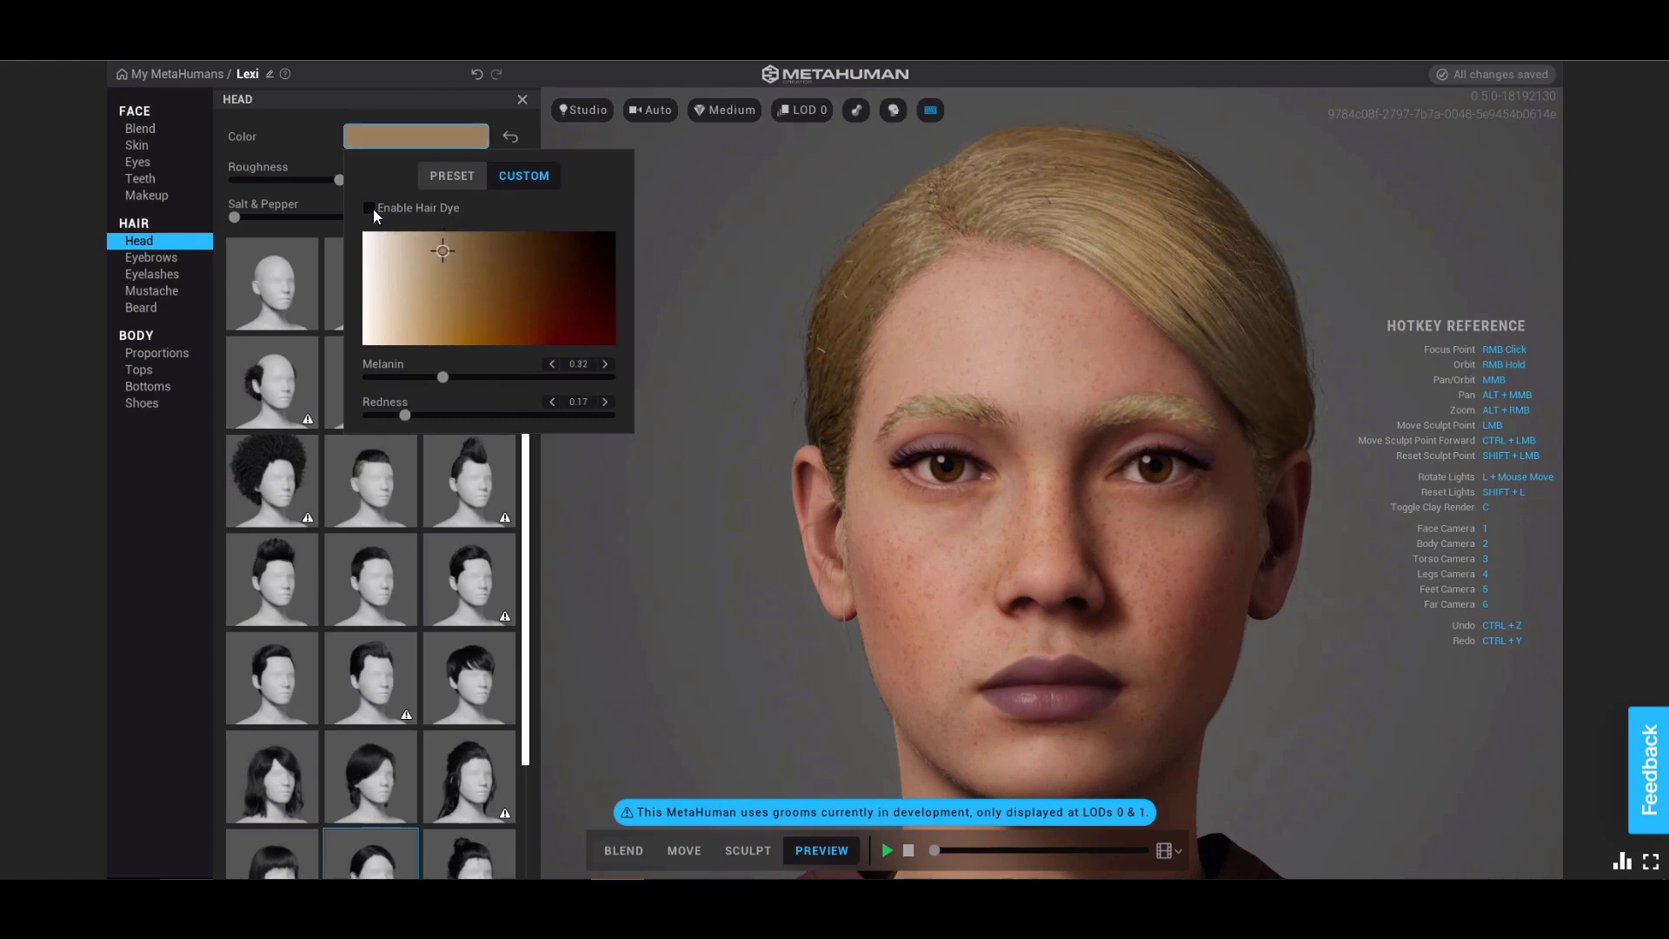
Enable hair dye on the head hair with dye color 47D1FF, melanin 0.38 and redness 0.29.
click(371, 209)
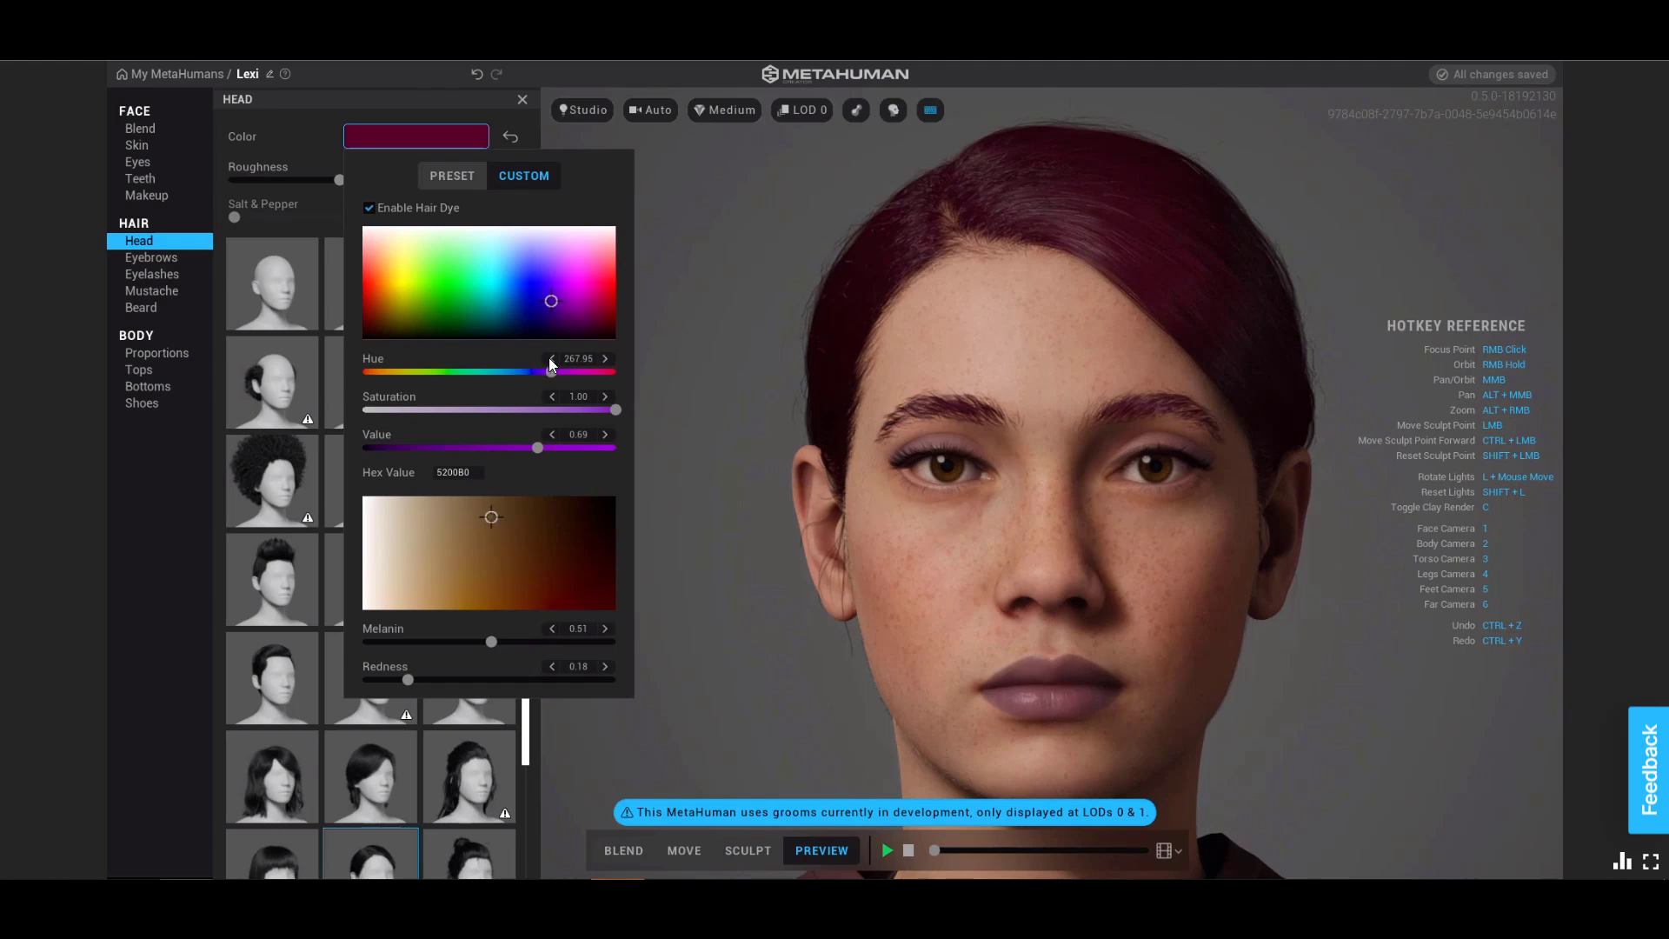
mouse_move(554, 315)
mouse_down()
mouse_move(473, 280)
mouse_move(492, 252)
mouse_move(518, 259)
mouse_move(414, 280)
mouse_move(409, 299)
mouse_move(610, 283)
mouse_move(501, 267)
mouse_up()
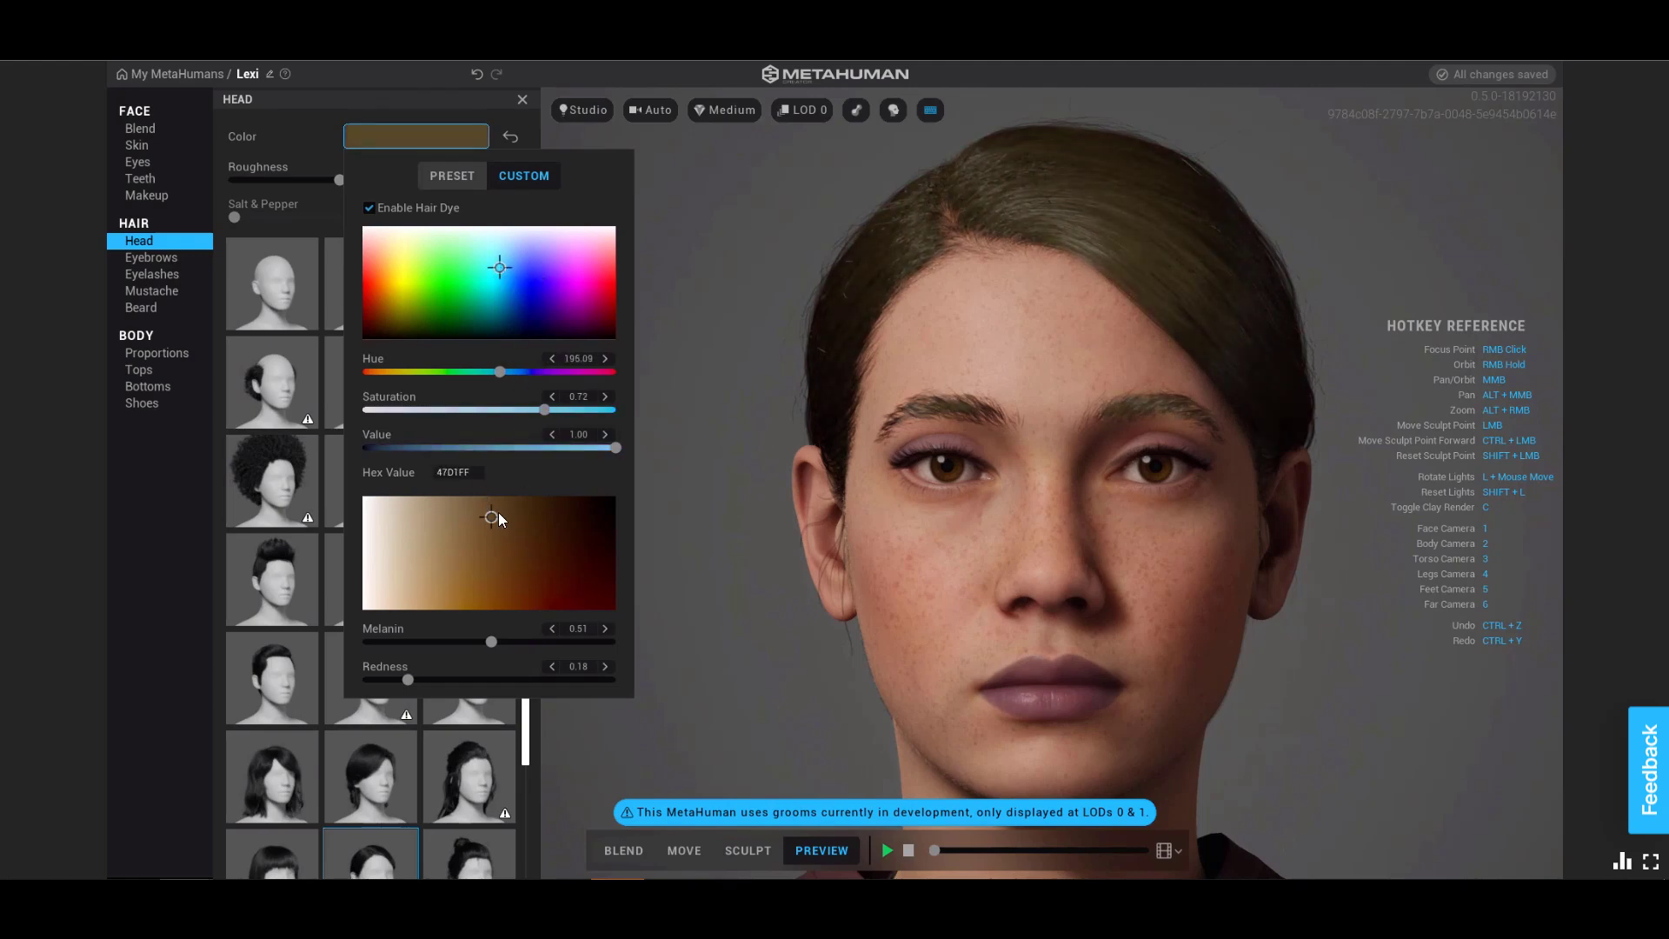
mouse_move(498, 513)
mouse_down()
mouse_move(436, 549)
mouse_move(445, 560)
mouse_move(450, 530)
mouse_up()
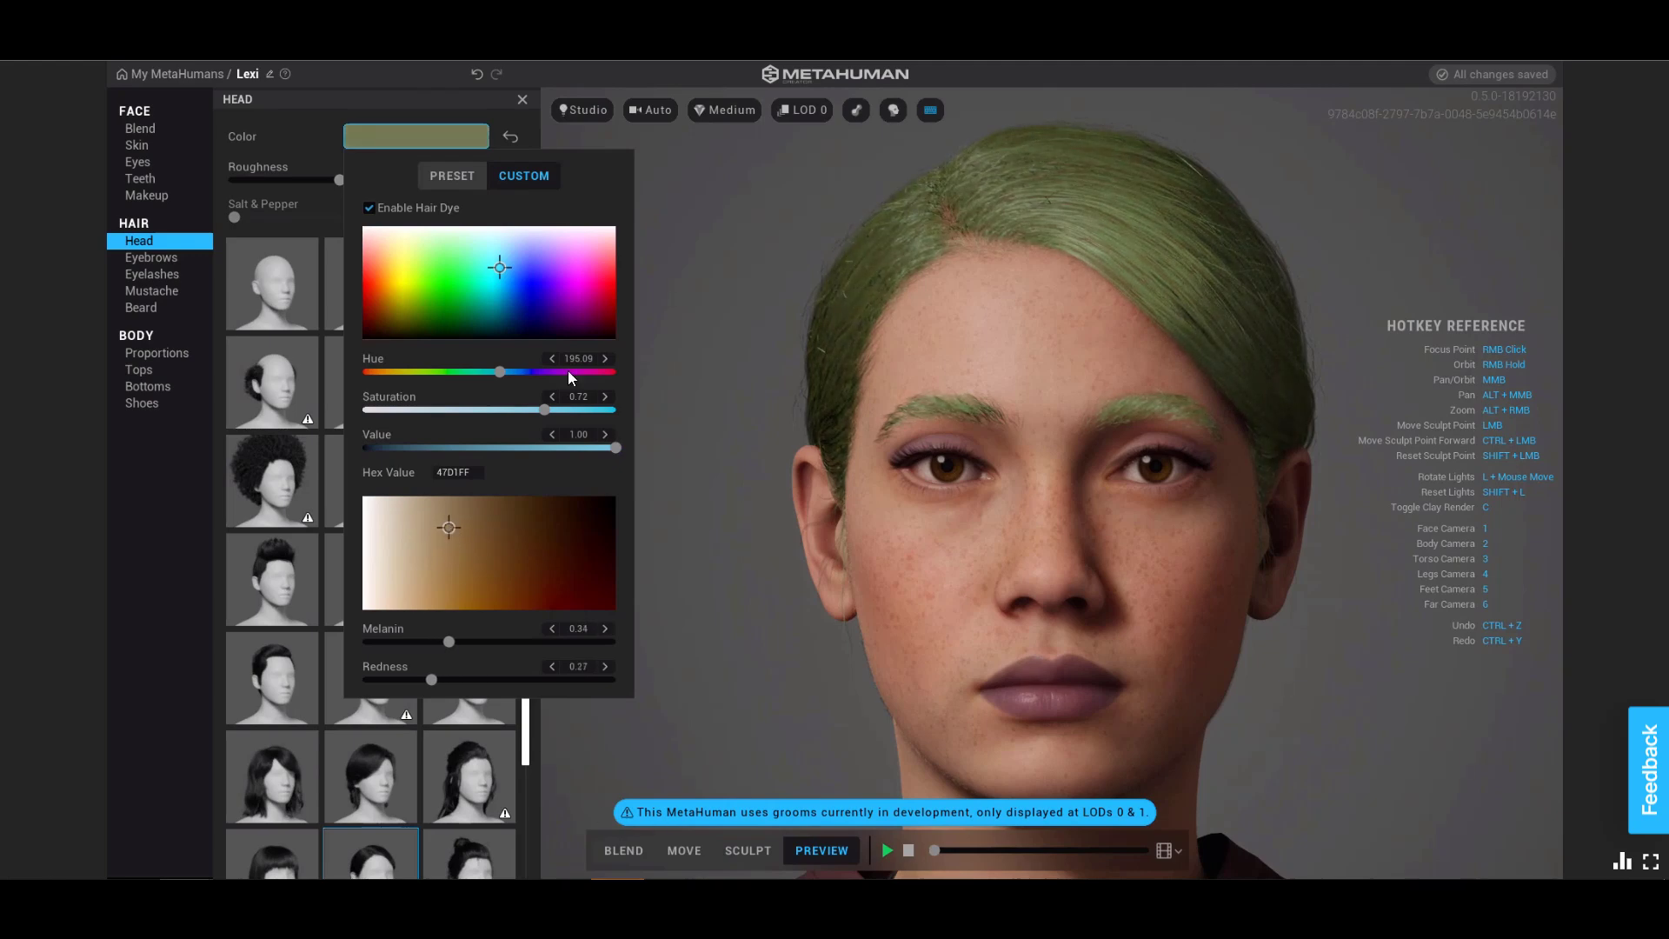
mouse_move(451, 643)
mouse_down()
mouse_move(512, 644)
mouse_move(454, 645)
mouse_move(483, 652)
mouse_move(432, 680)
mouse_move(485, 680)
mouse_move(436, 679)
mouse_up()
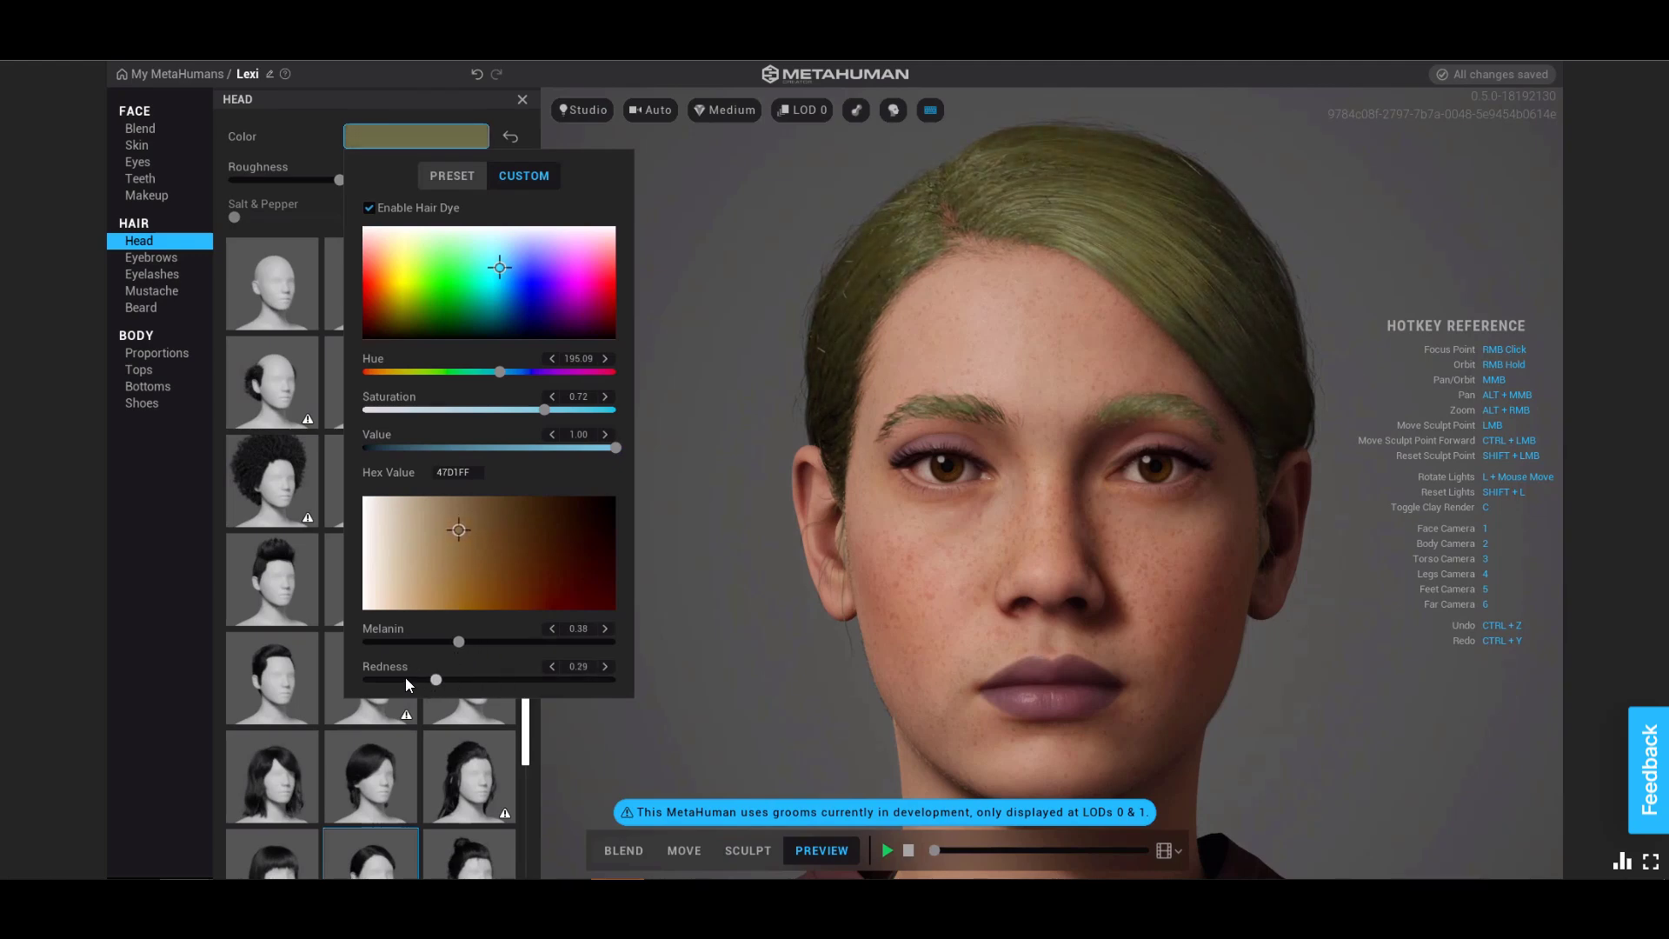
click(416, 144)
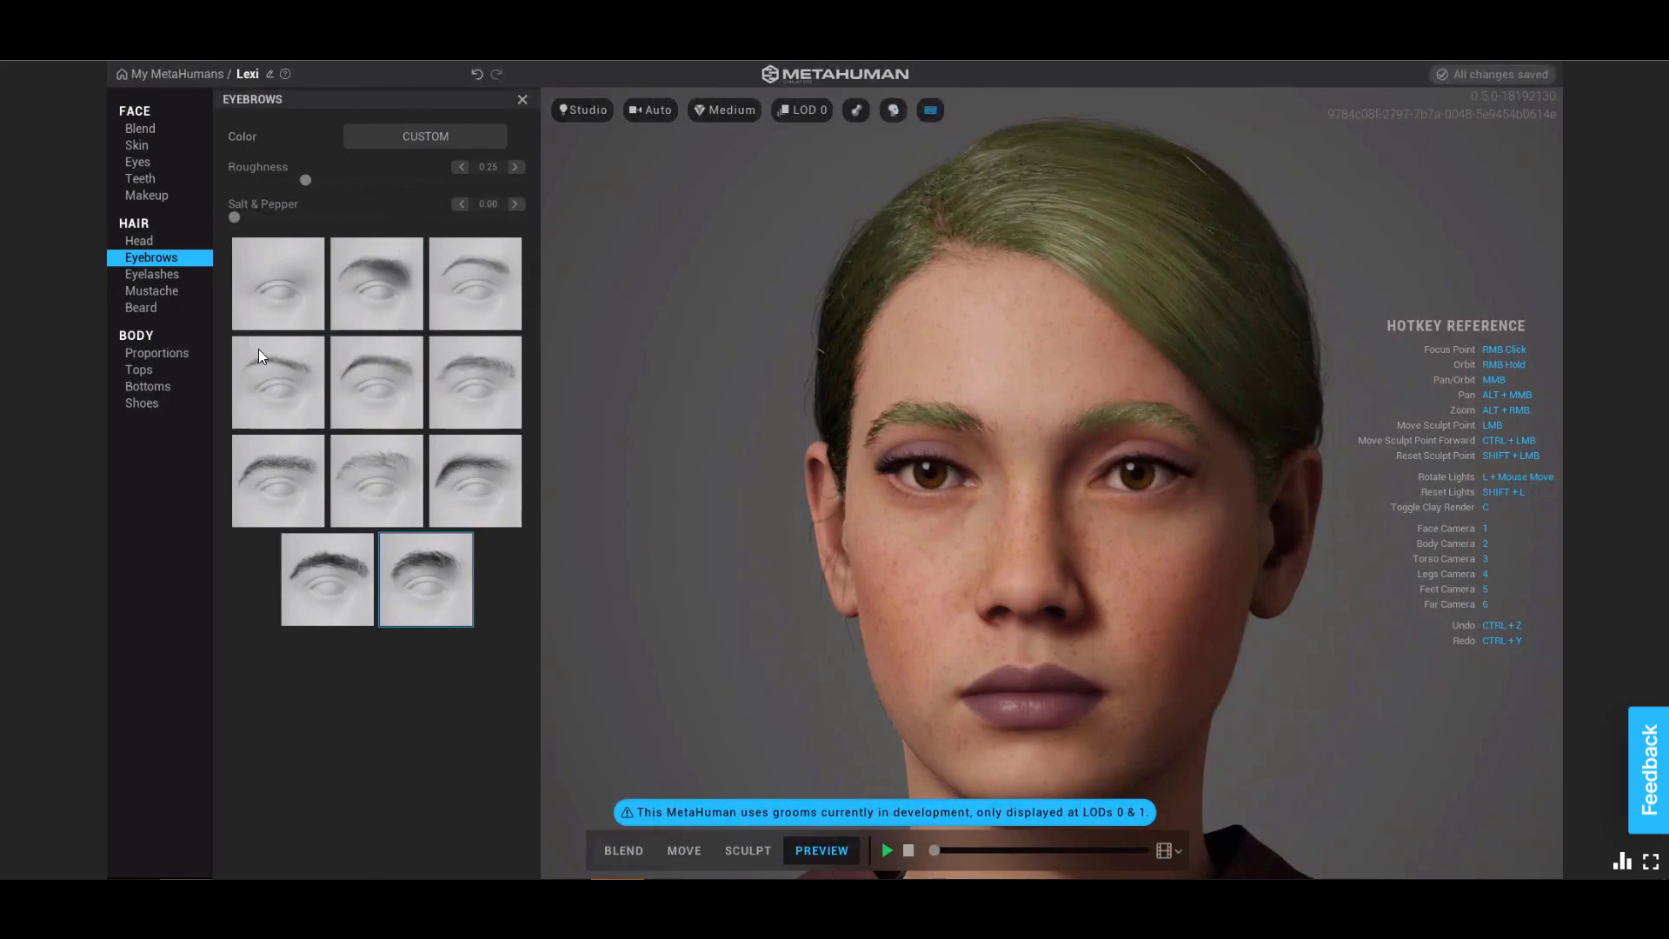
Try the Medium Thick Eyebrows style and return to the original full eyebrow style.
click(395, 377)
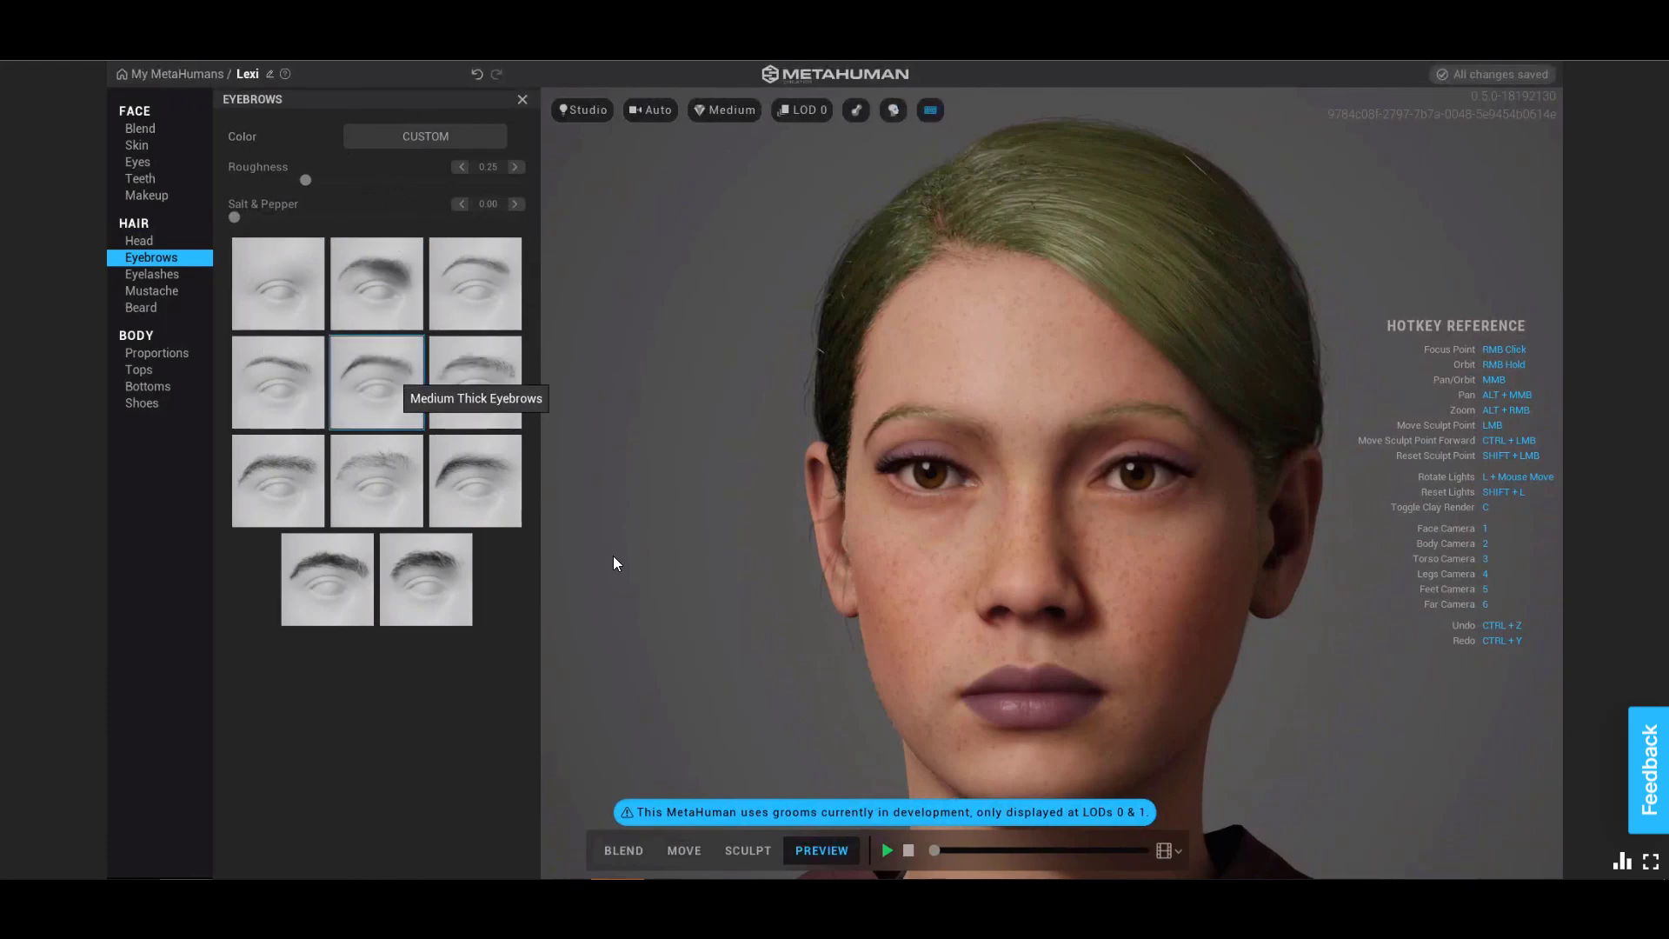
click(439, 572)
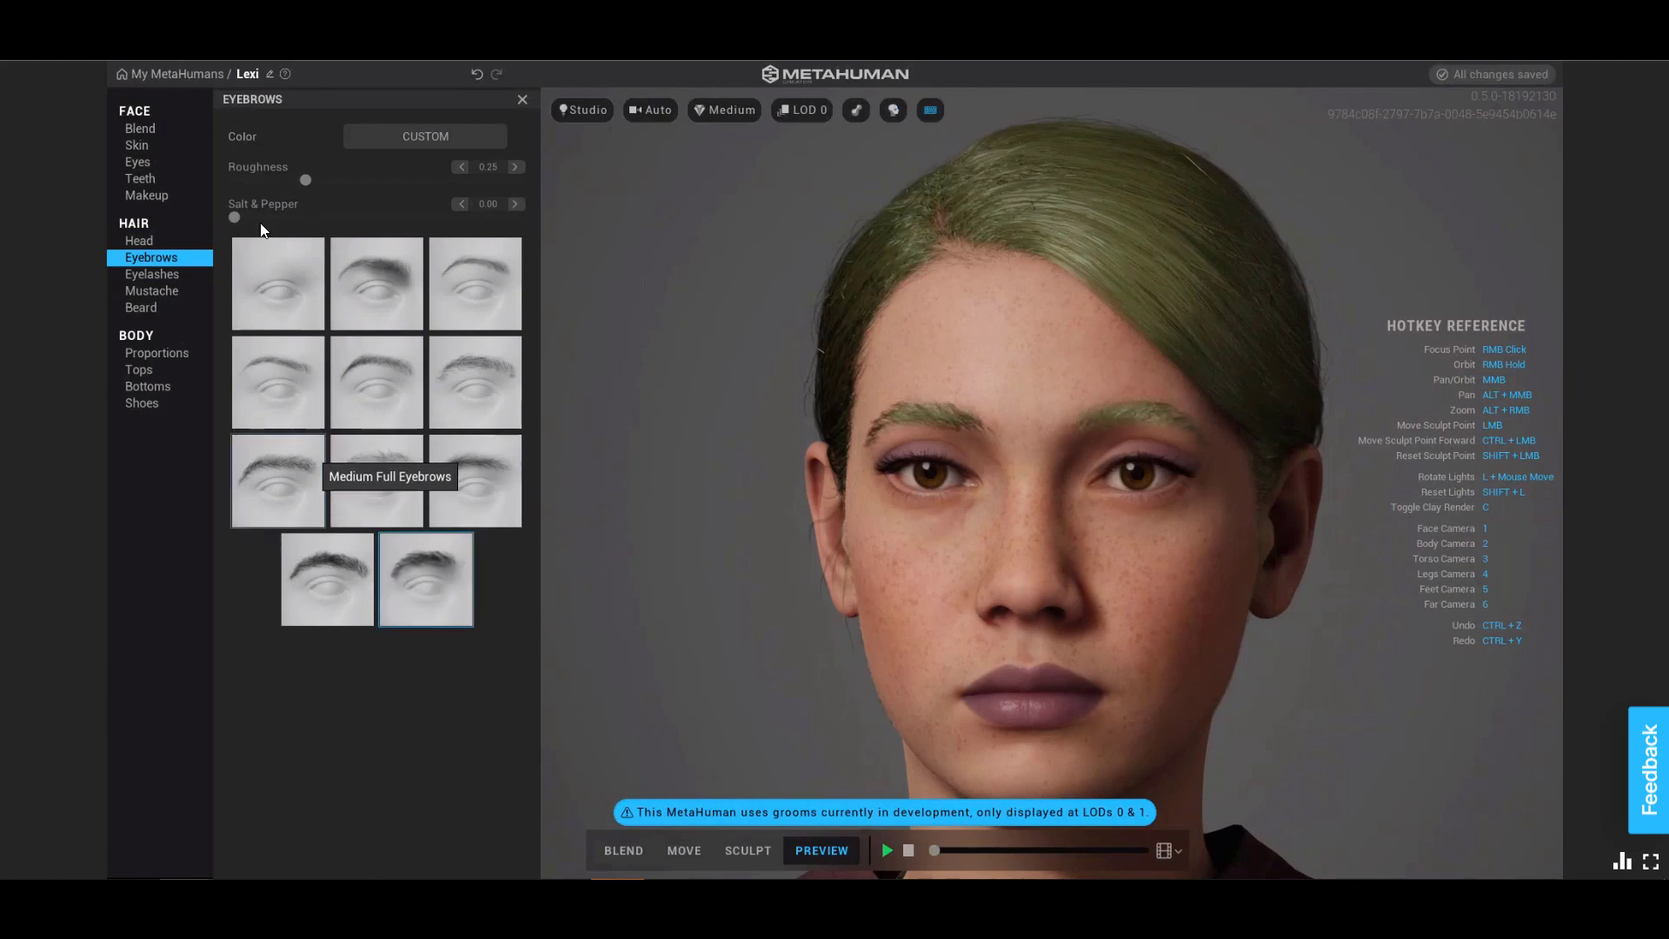
Give the eyebrows their own custom color with hair dye enabled, using a dark green dye.
click(413, 138)
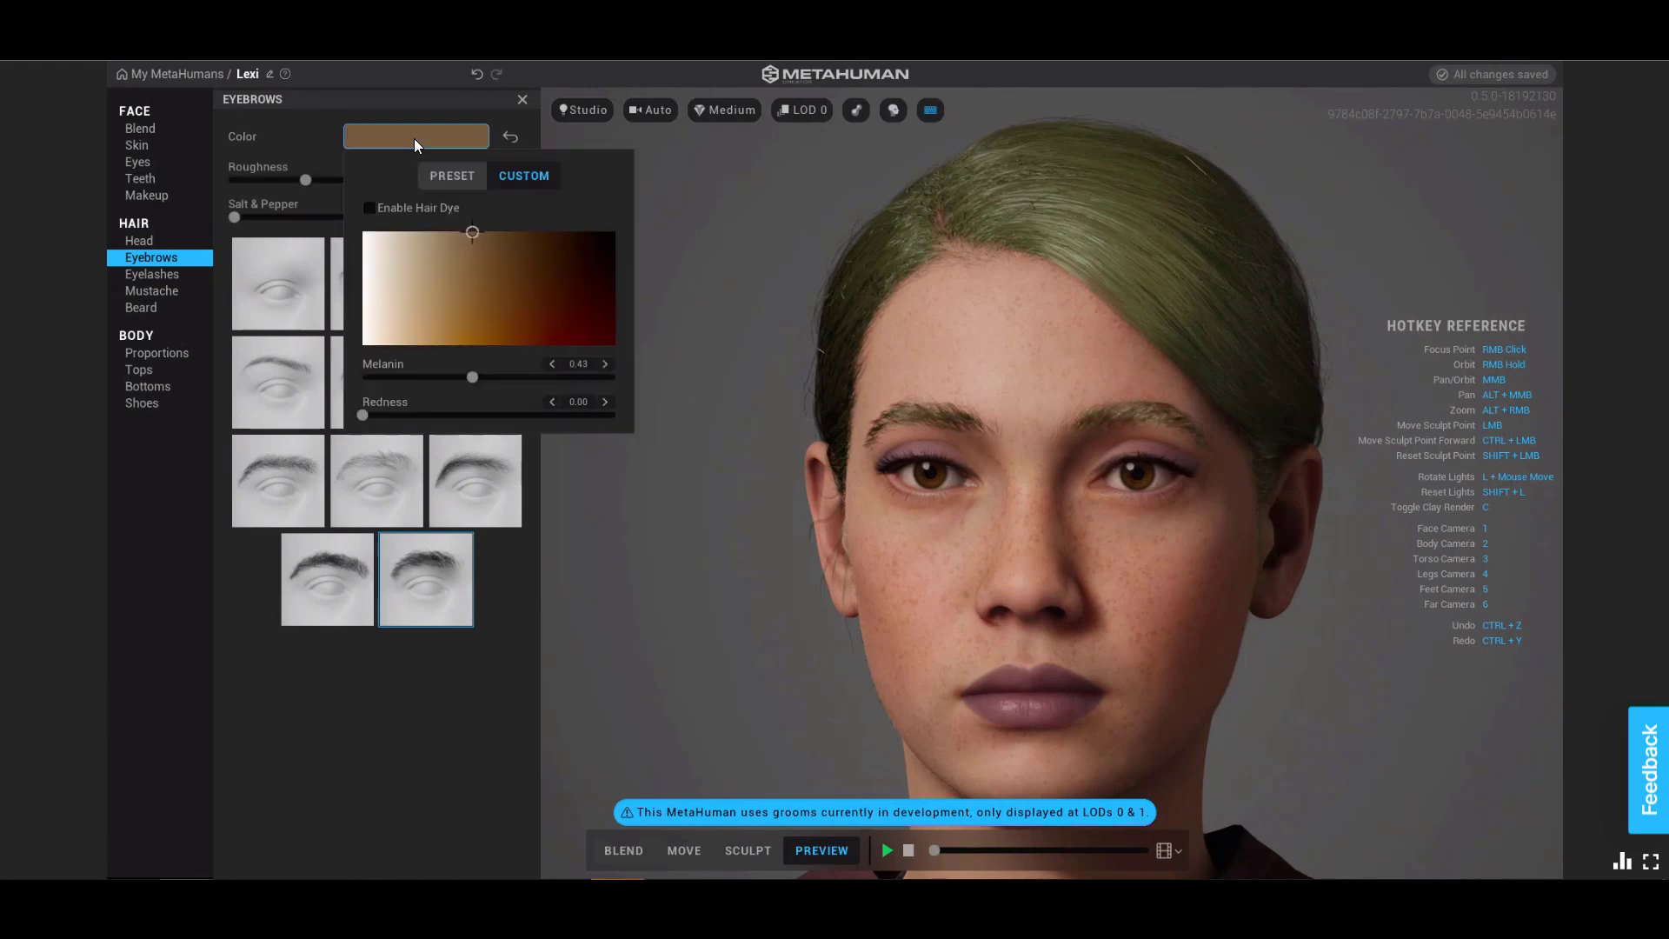
drag(487, 248, 495, 277)
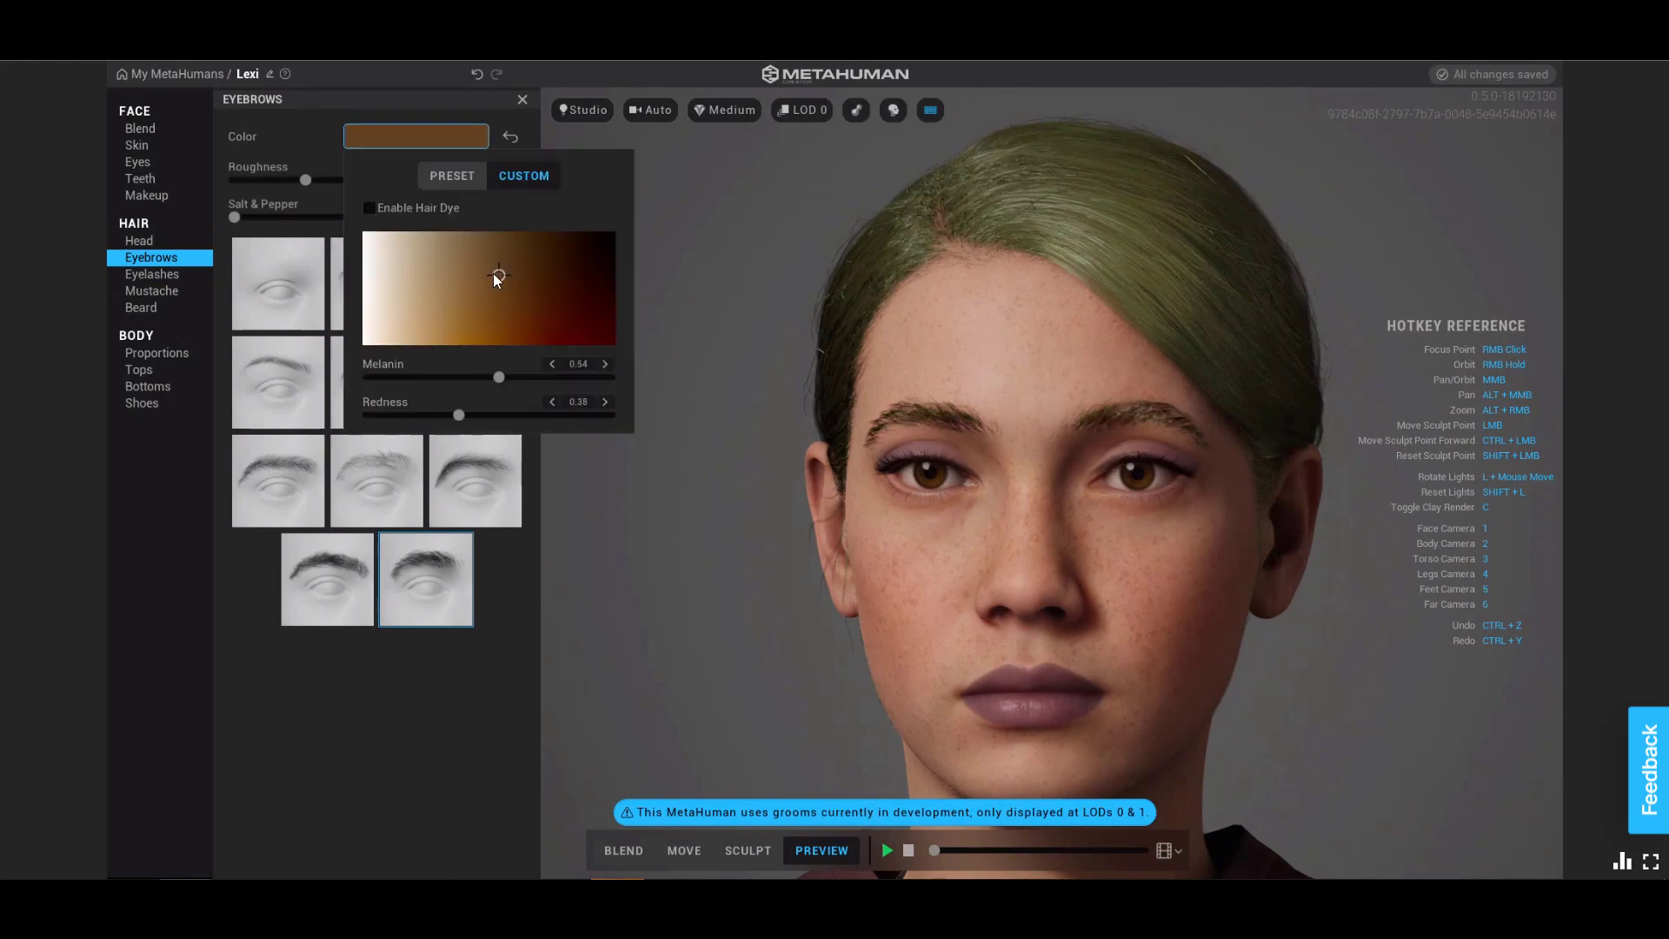
click(368, 208)
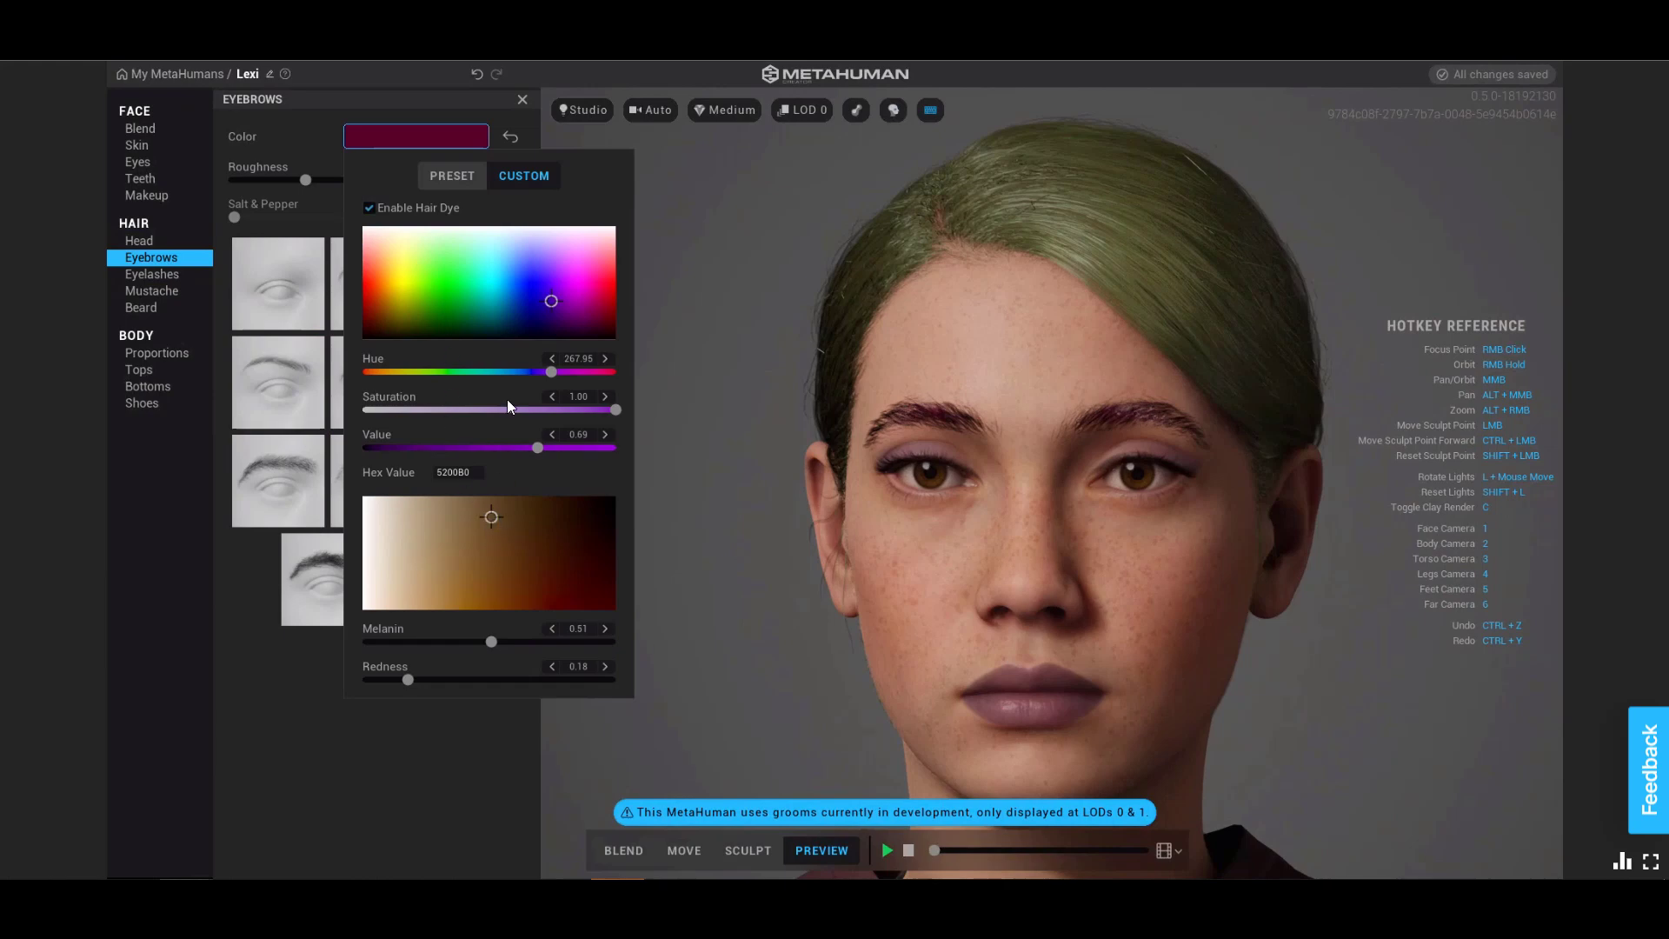
drag(555, 306, 477, 315)
mouse_move(499, 513)
mouse_down()
mouse_move(550, 558)
mouse_move(452, 513)
mouse_move(485, 510)
mouse_up()
mouse_move(477, 371)
mouse_down()
mouse_move(528, 374)
mouse_move(367, 363)
mouse_move(446, 379)
mouse_up()
click(308, 136)
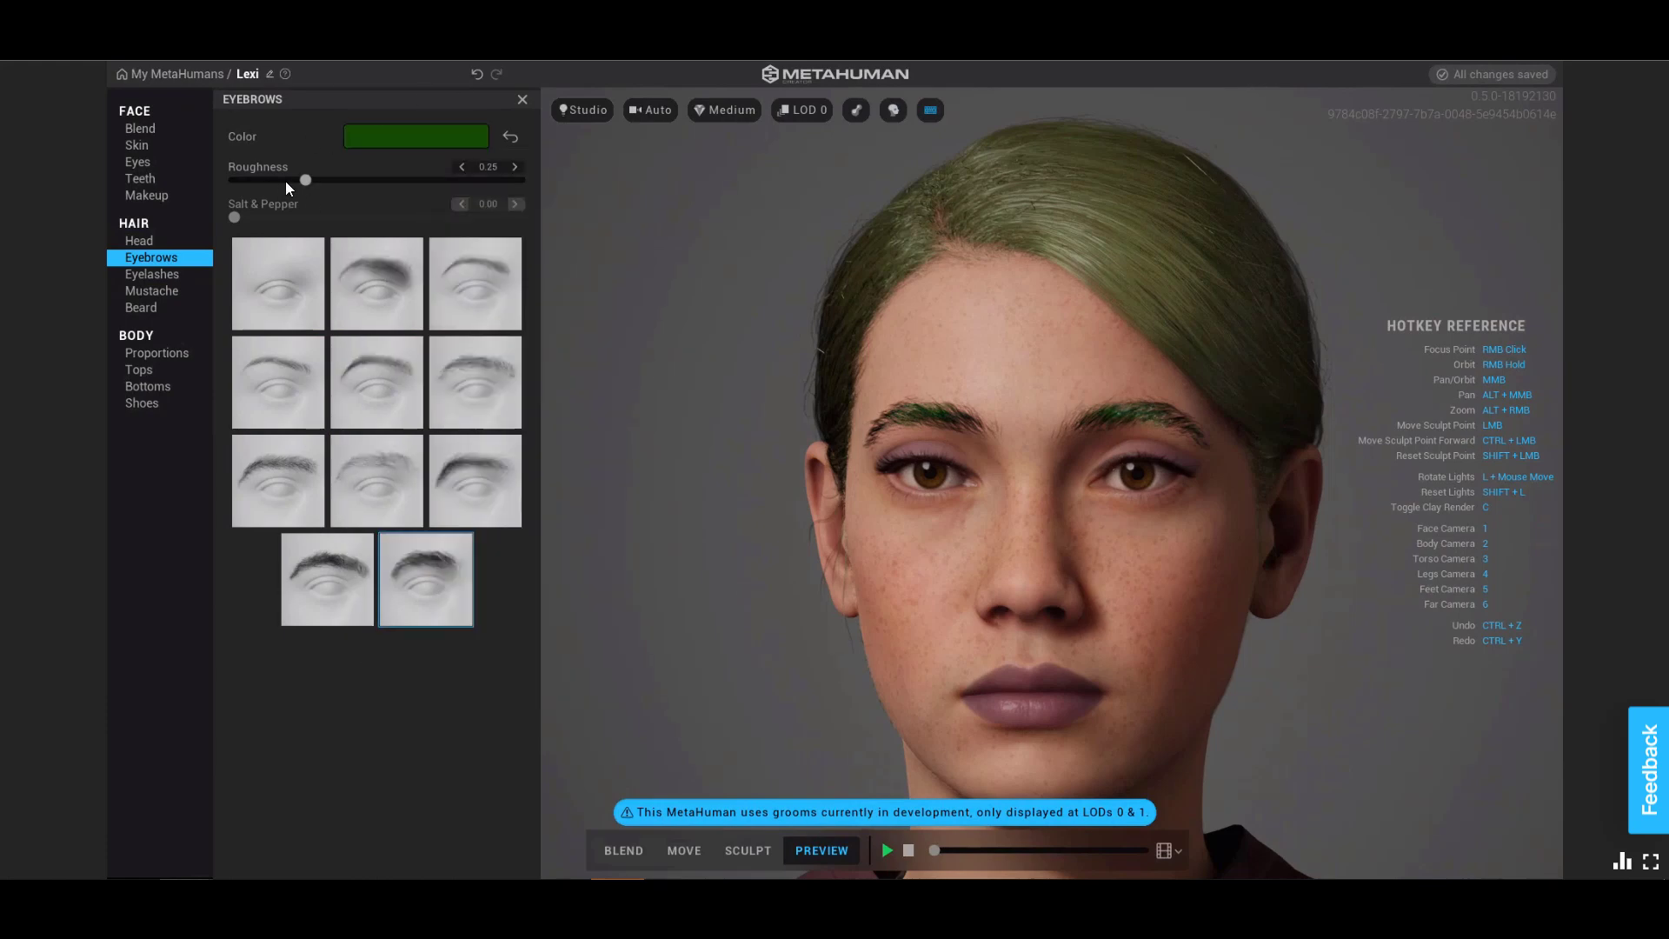
Add the thick drooping mustache, the first style in the third row of mustache options.
click(159, 277)
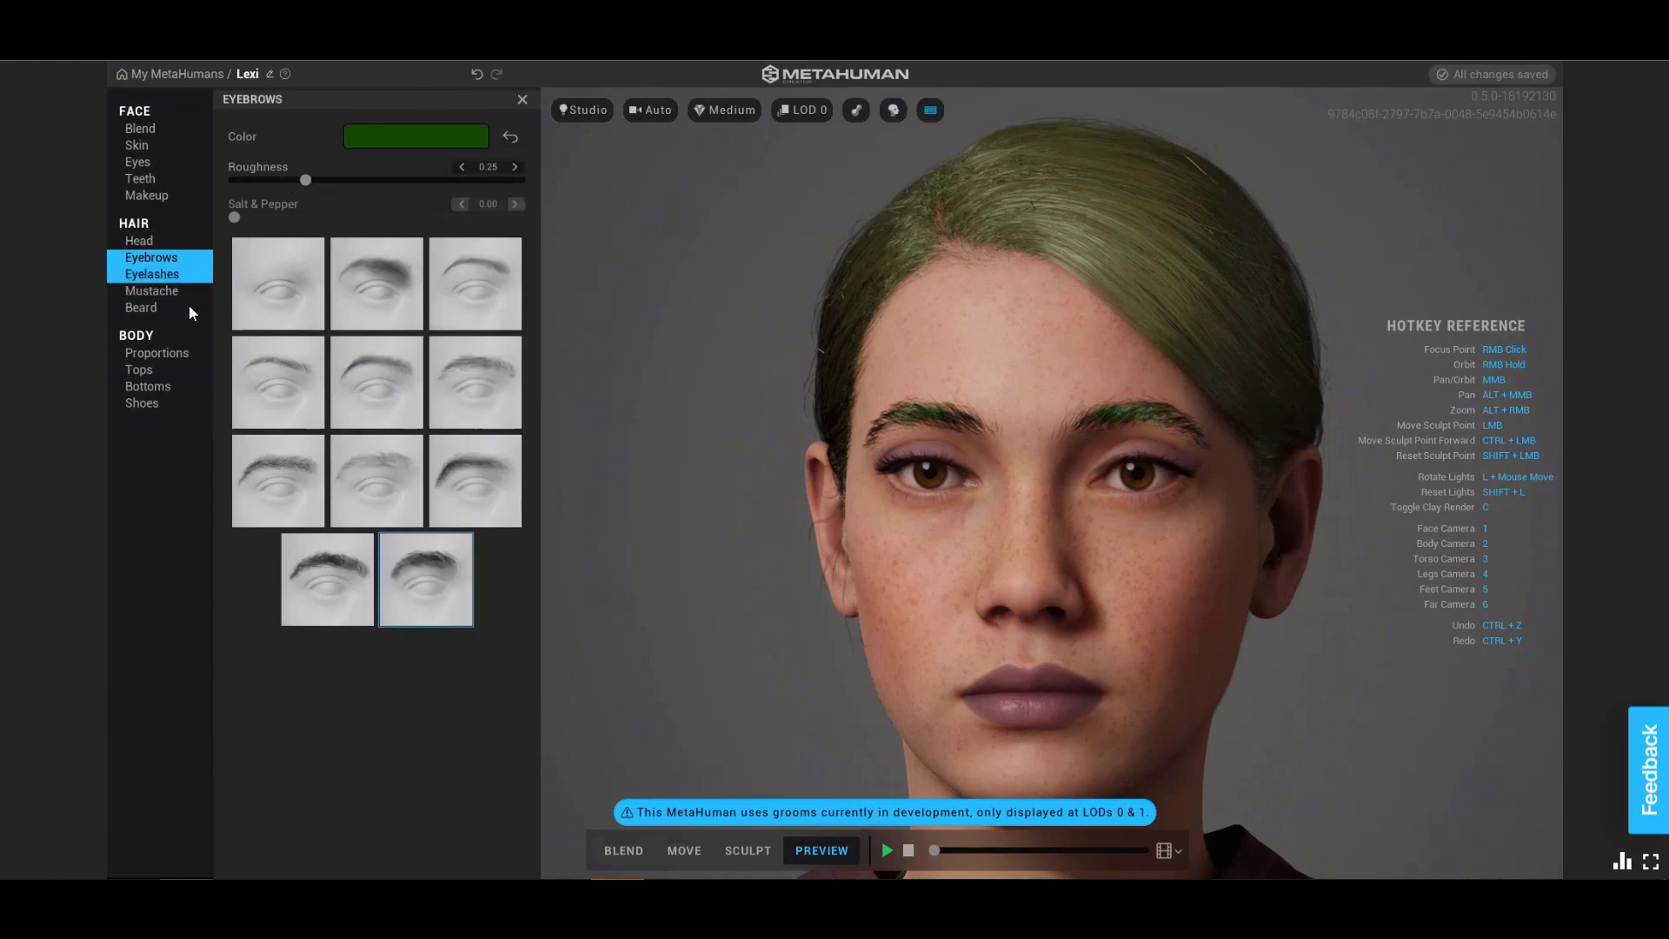
click(177, 292)
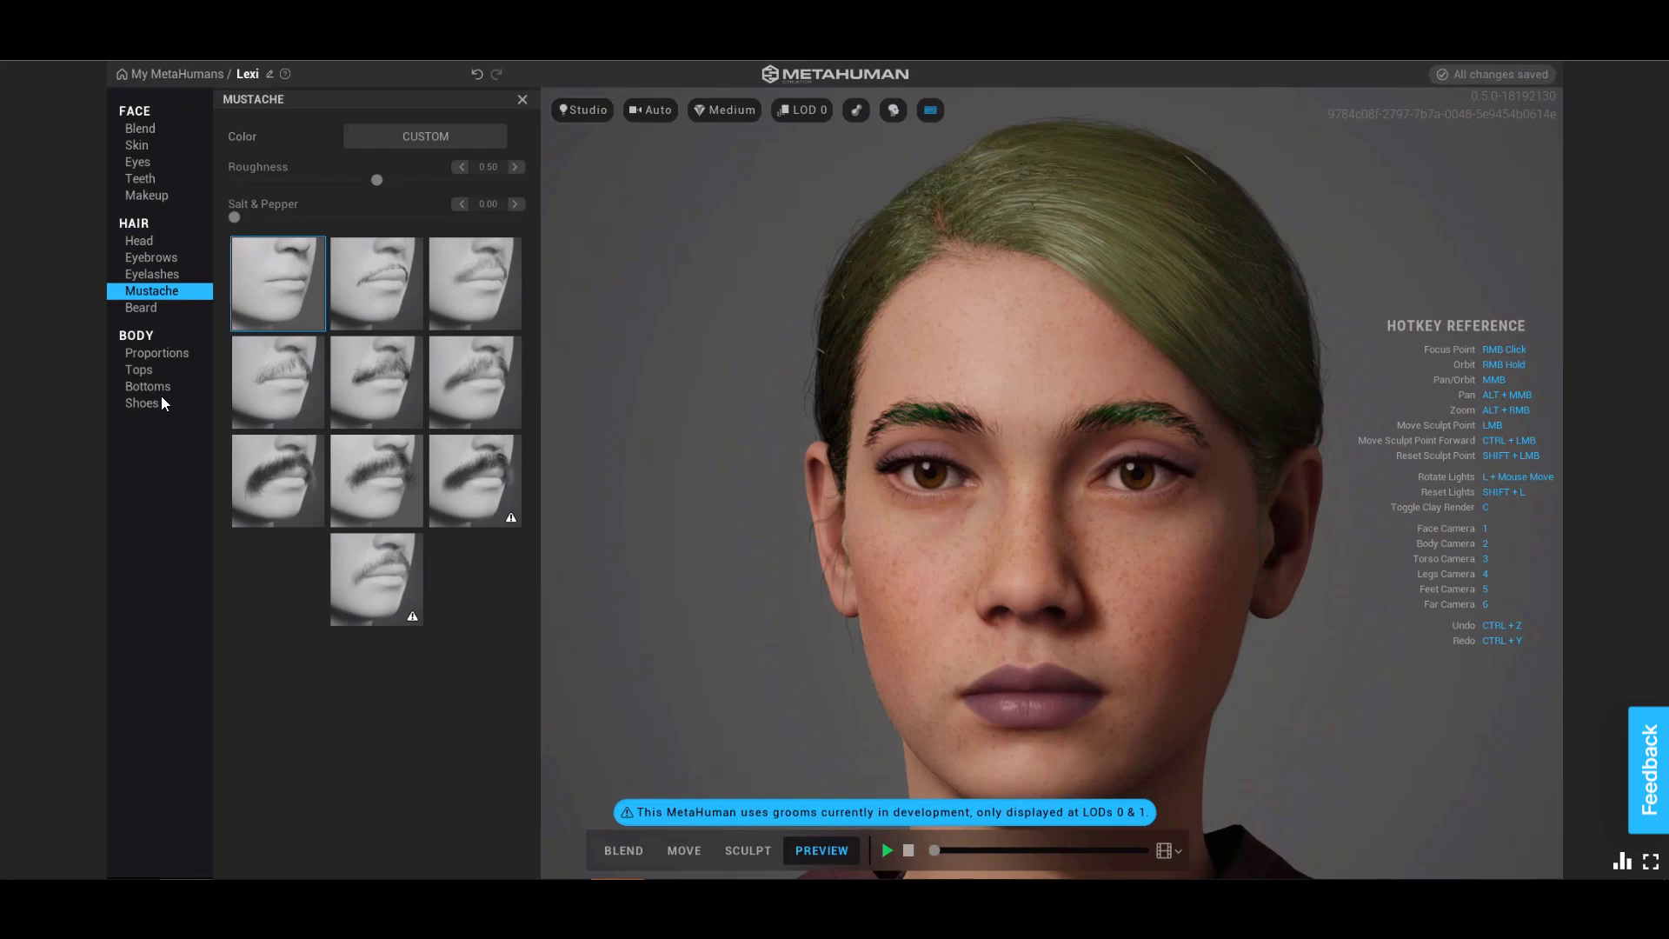
click(290, 474)
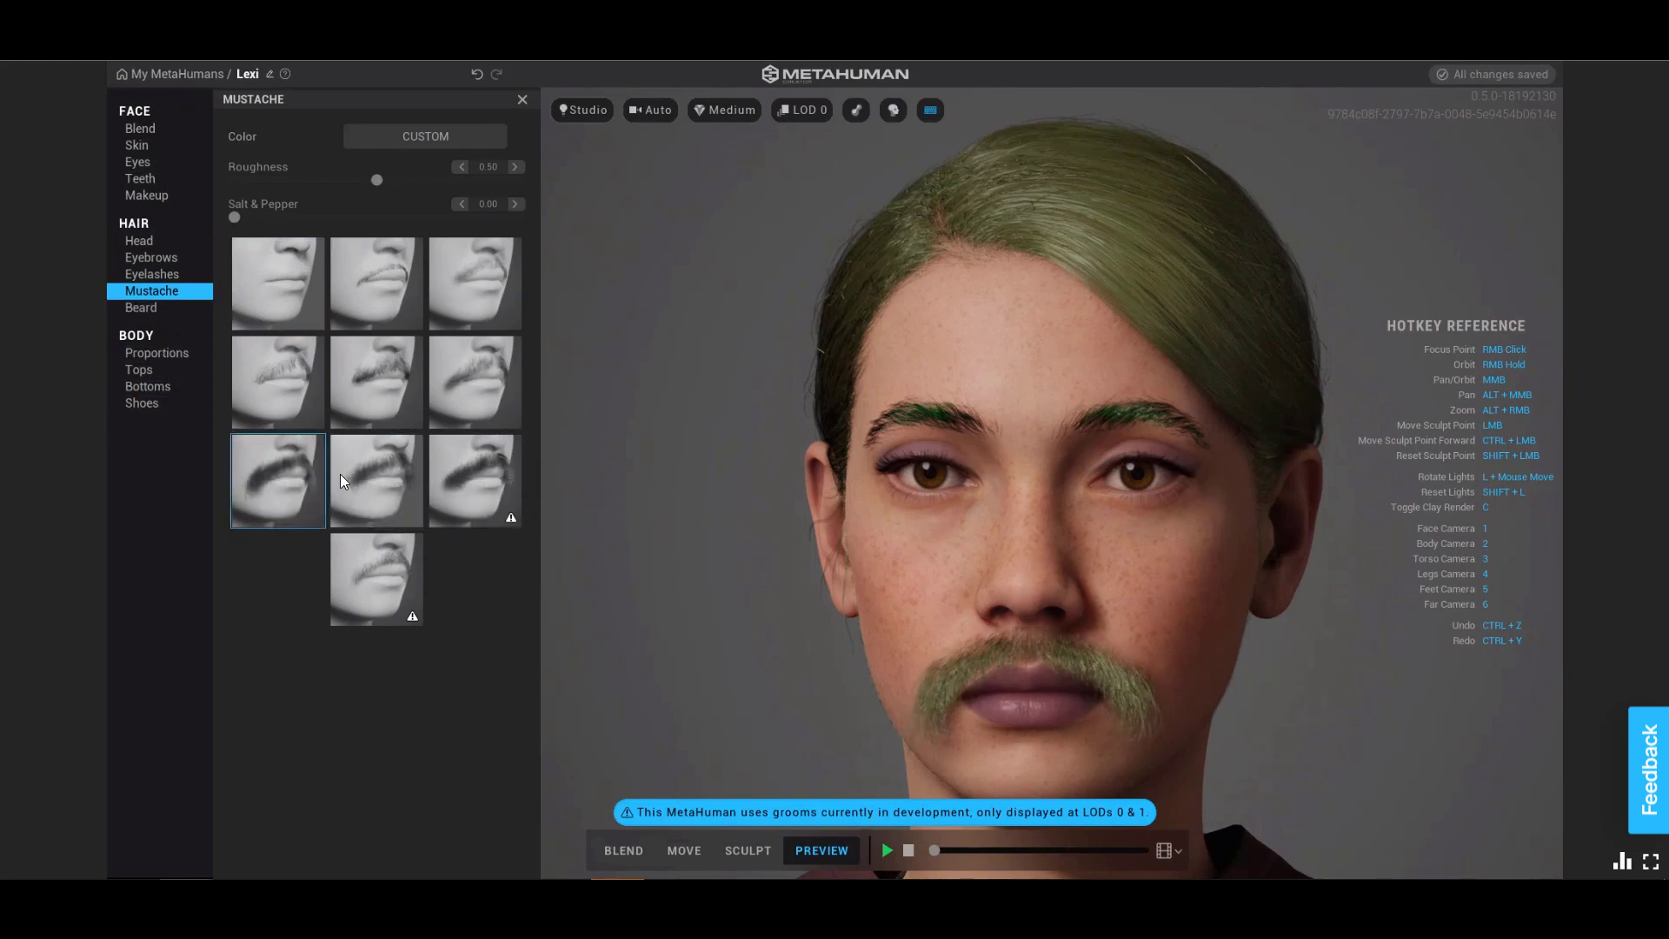
Add the short beard that starts the second row of styles, with a custom brown color of melanin 0.41 and redness 0.15.
click(153, 308)
click(252, 383)
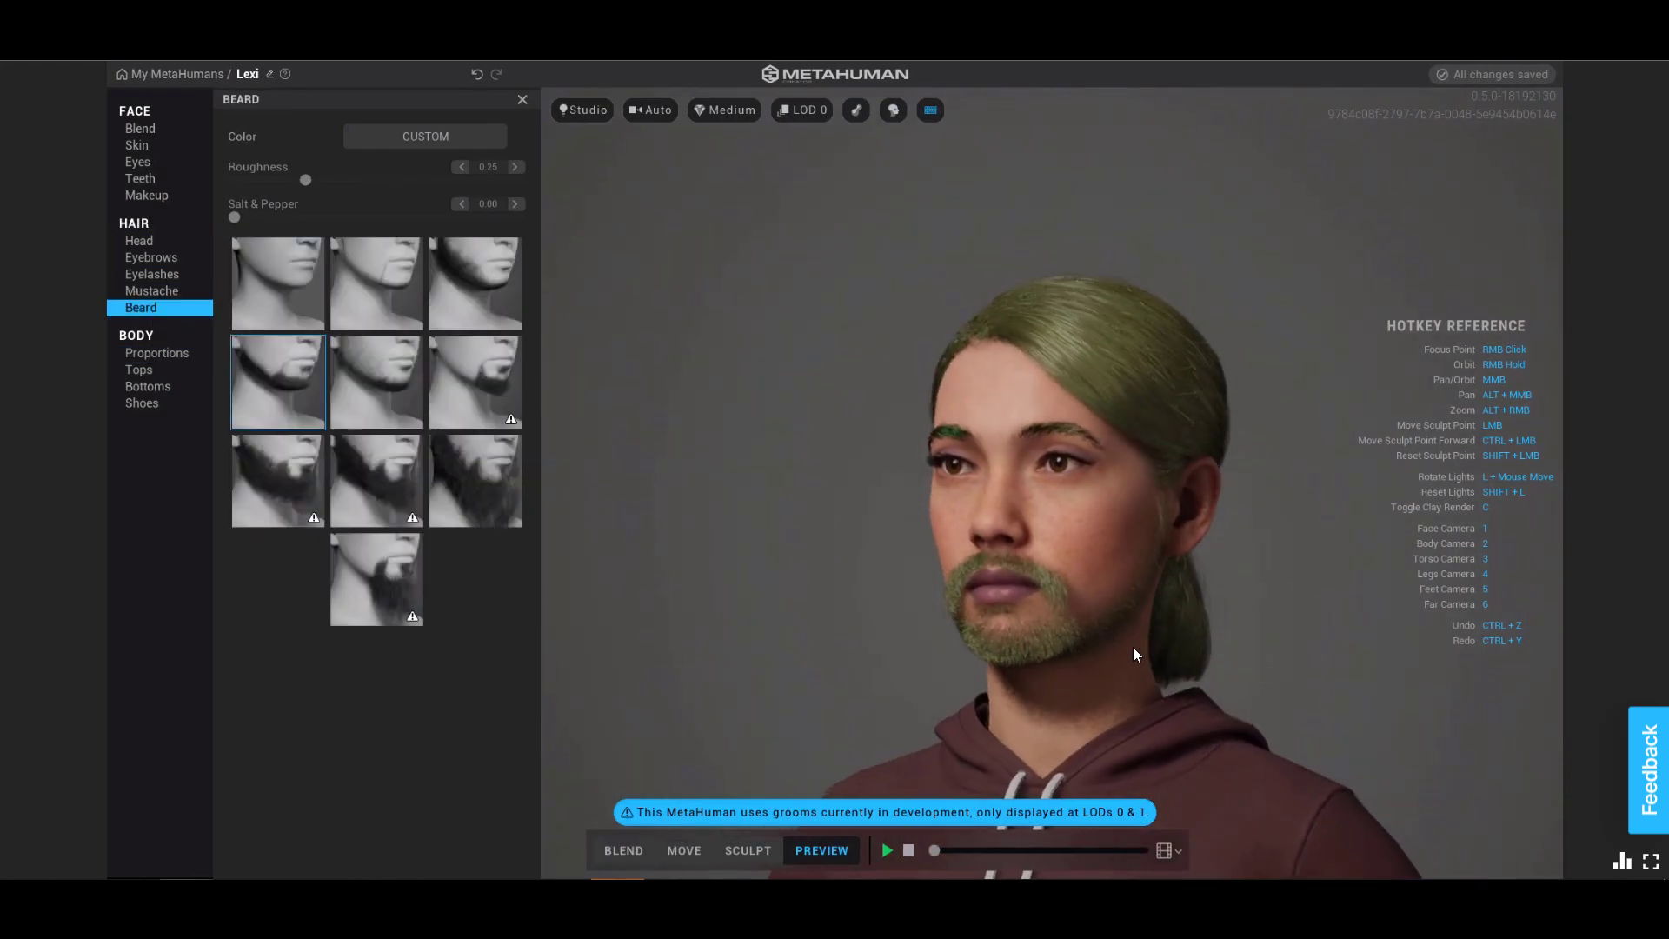
click(422, 140)
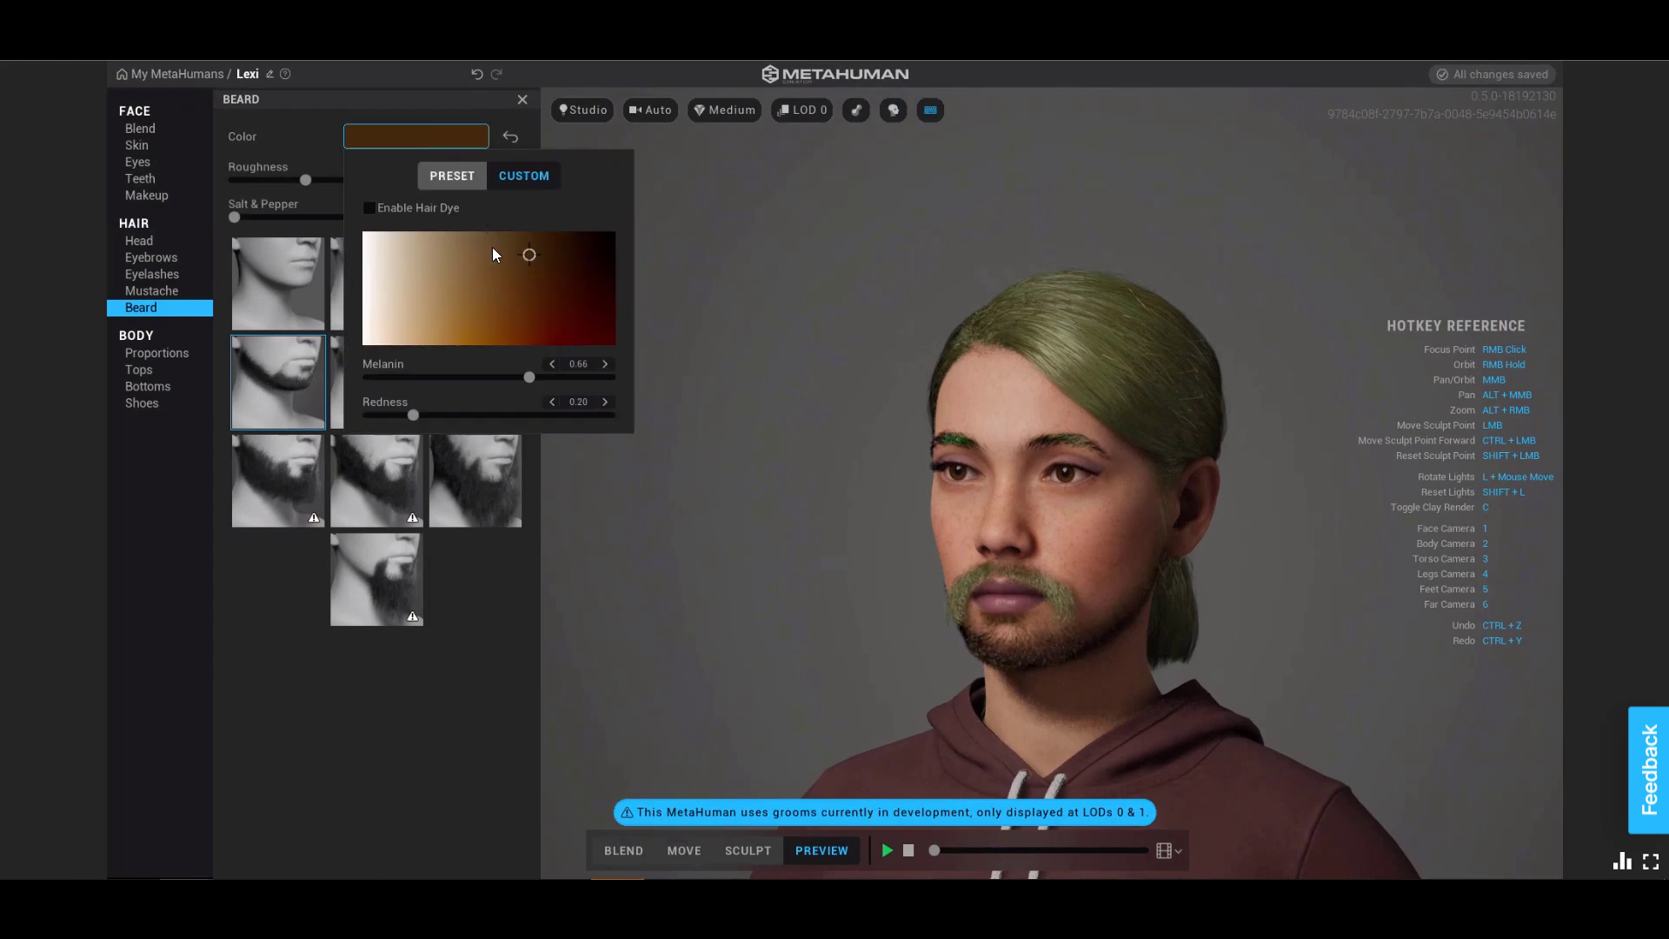
drag(527, 286, 468, 250)
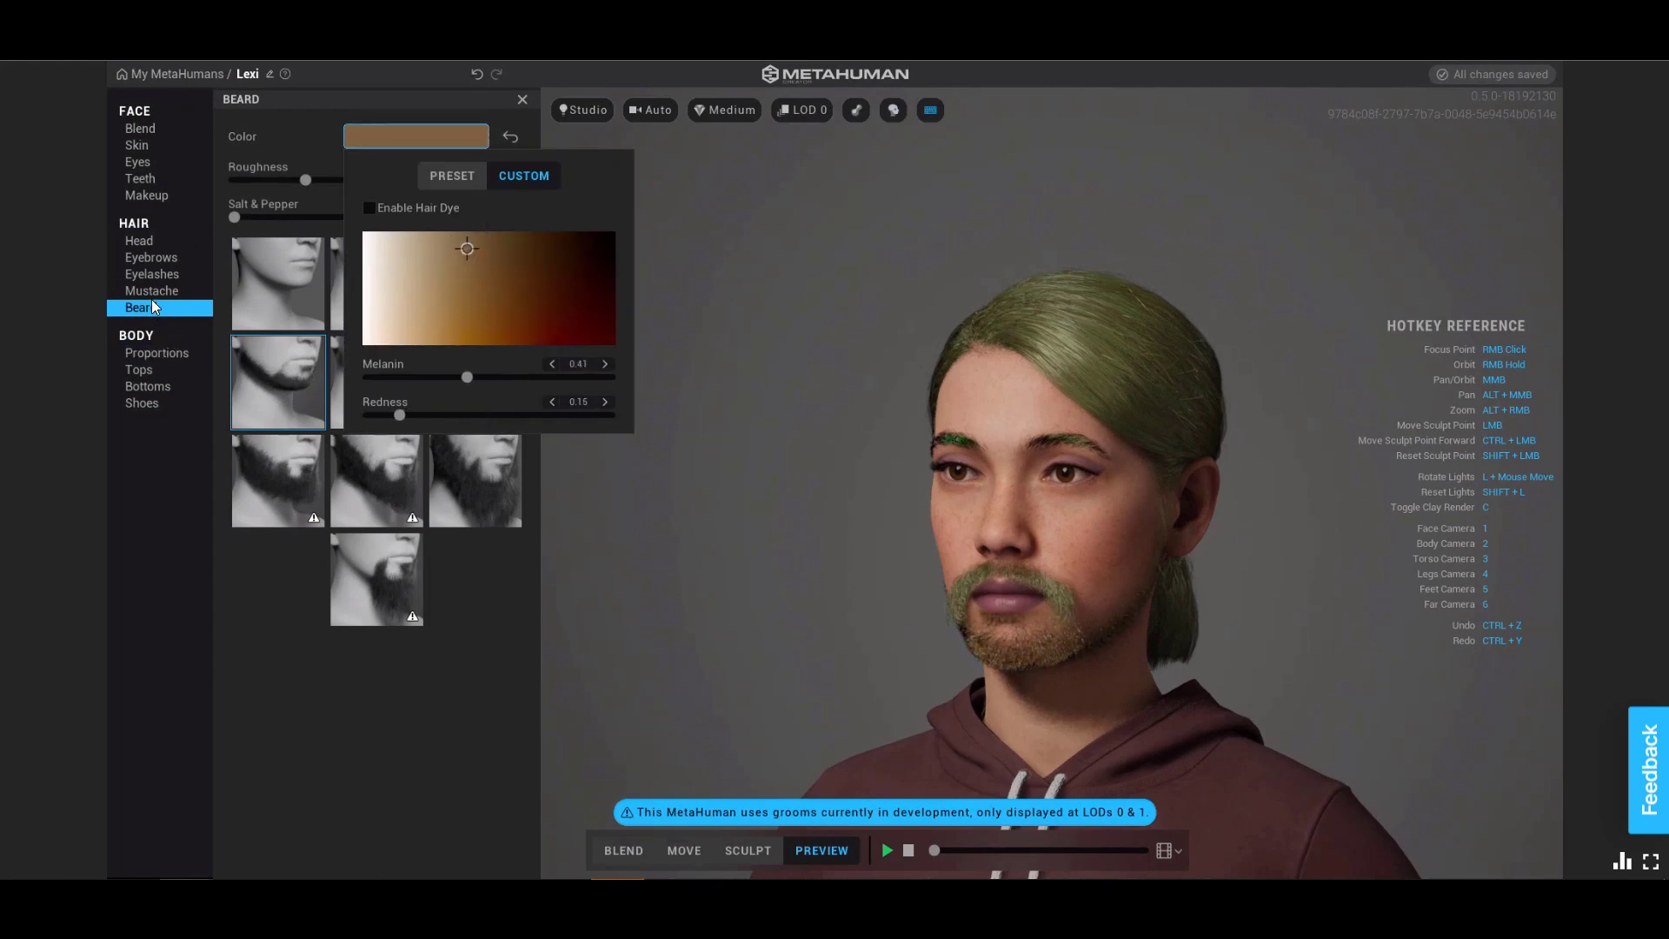
click(184, 306)
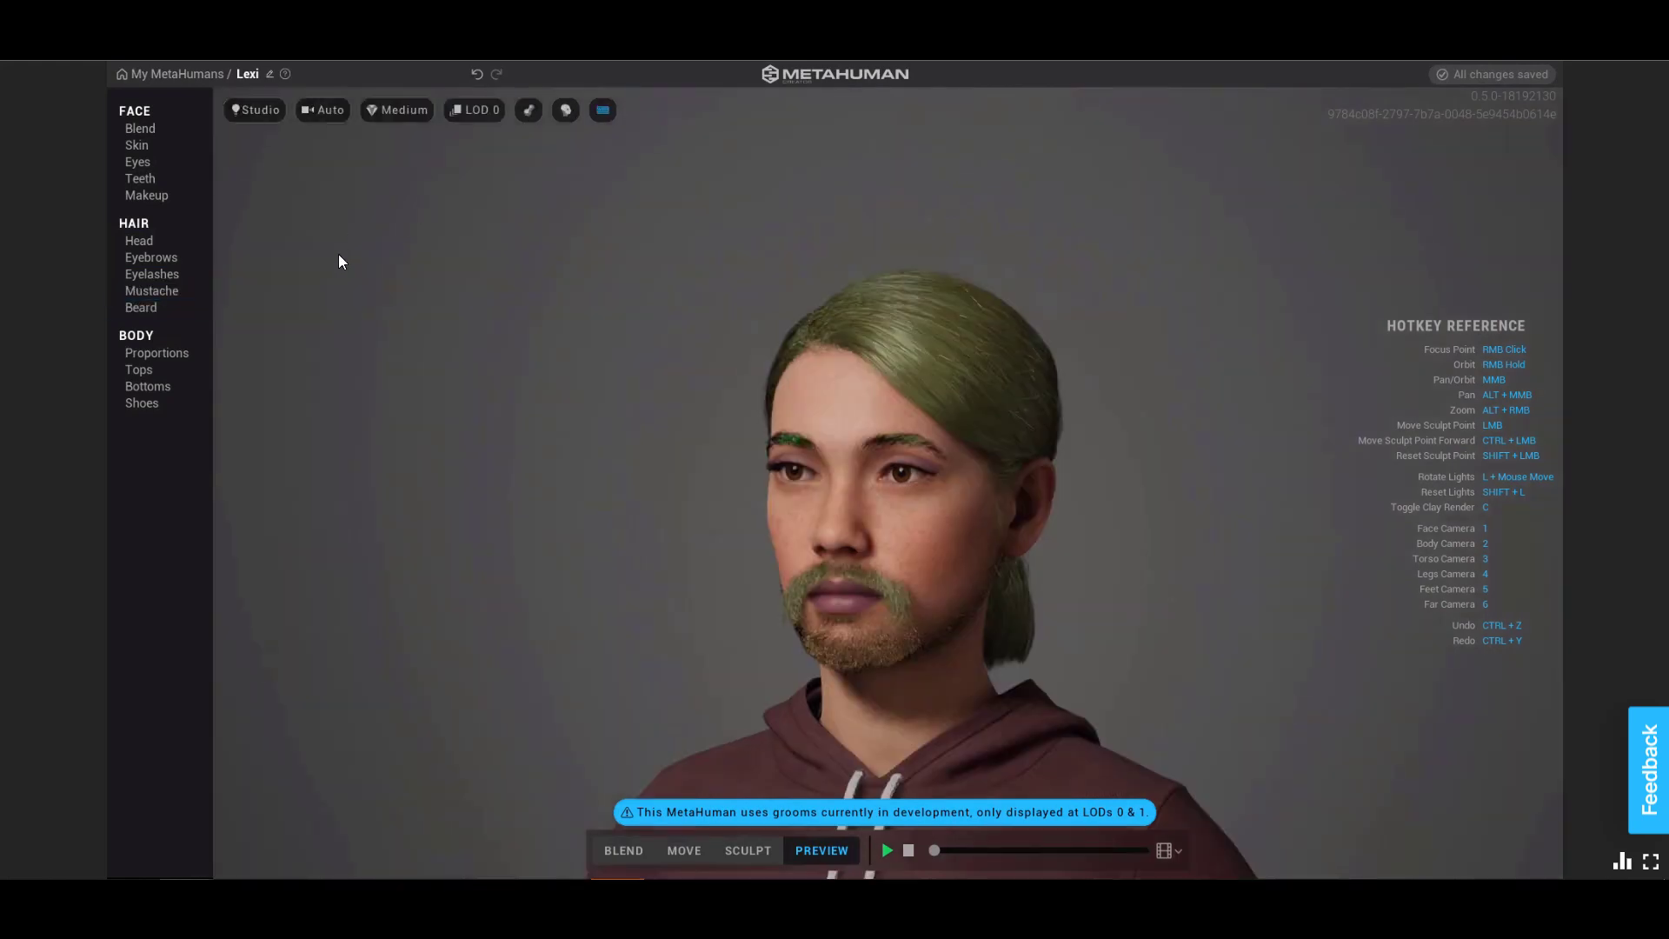
Give the mustache its own custom color, a dark reddish brown without hair dye.
click(154, 290)
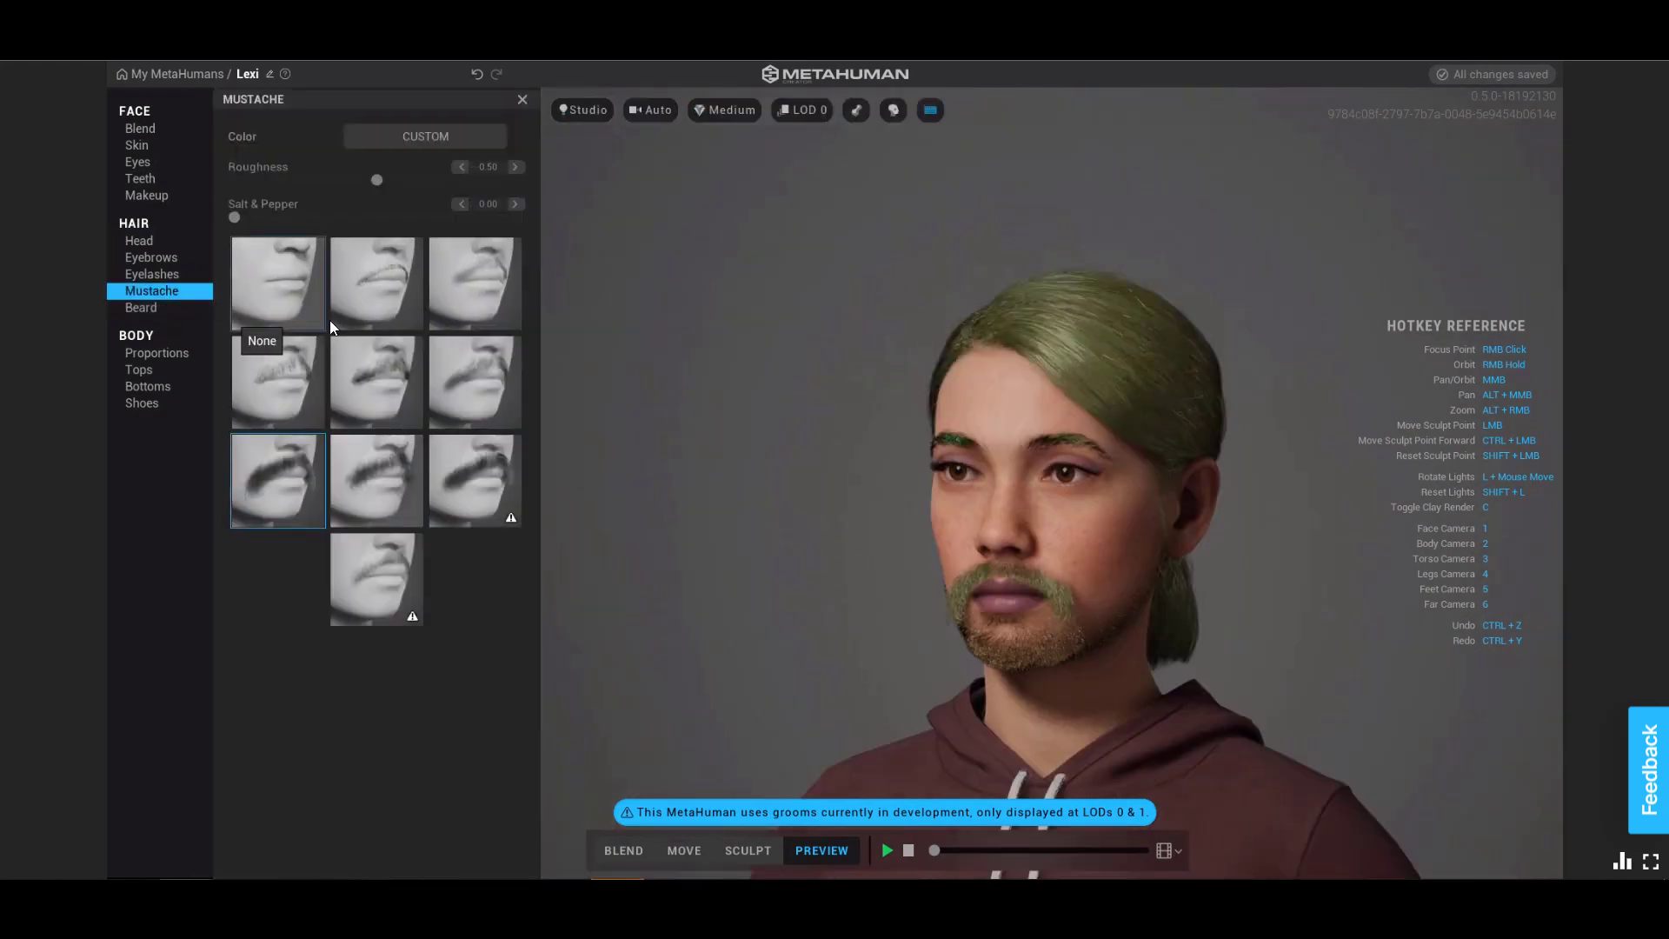
click(410, 141)
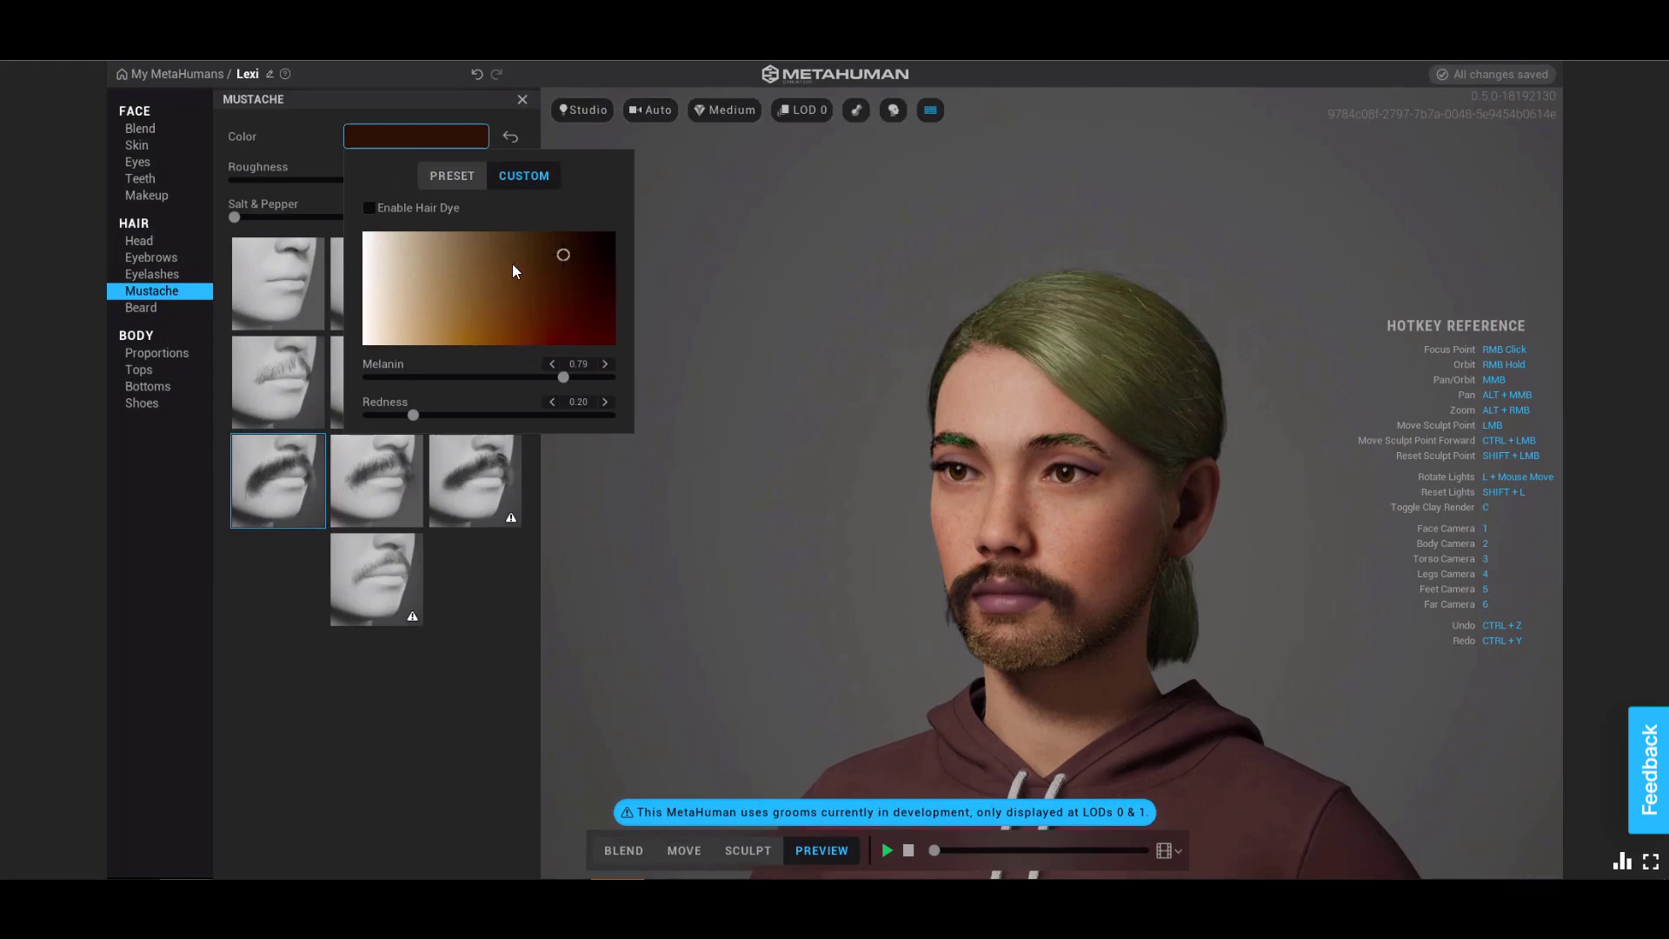
mouse_move(560, 255)
mouse_down()
mouse_move(544, 265)
mouse_move(575, 317)
mouse_up()
click(769, 603)
right_drag(1121, 602, 966, 588)
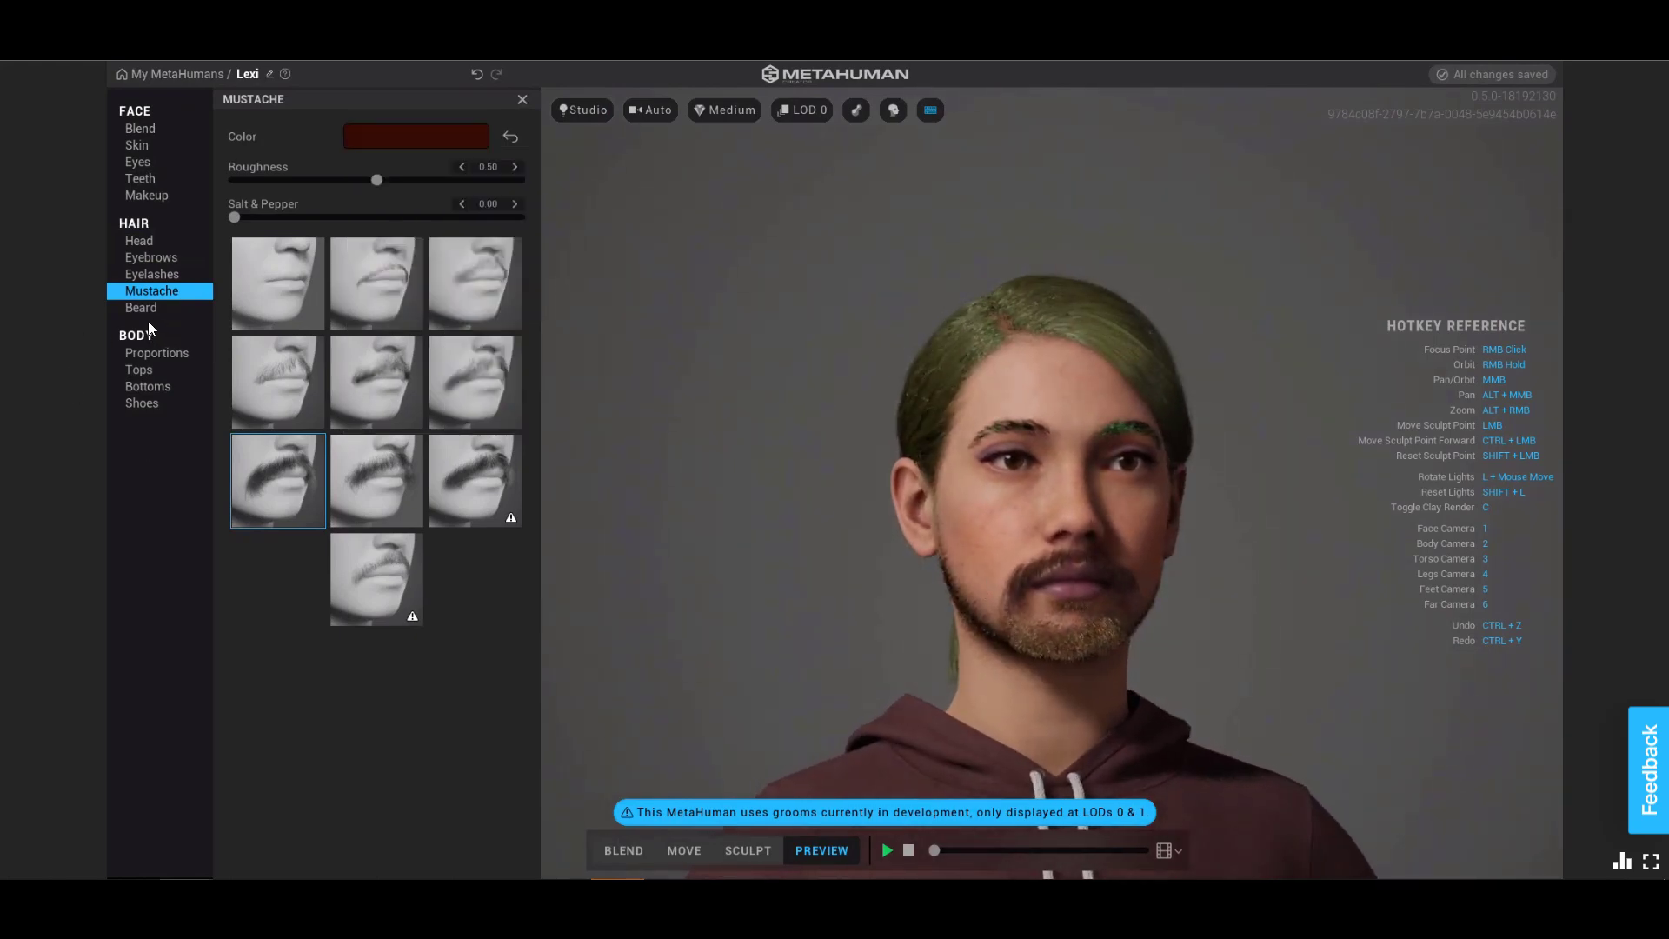
Apply foundation to the face using the middle shade of the top row and adjust its intensity.
scroll(1070, 482, up, 4)
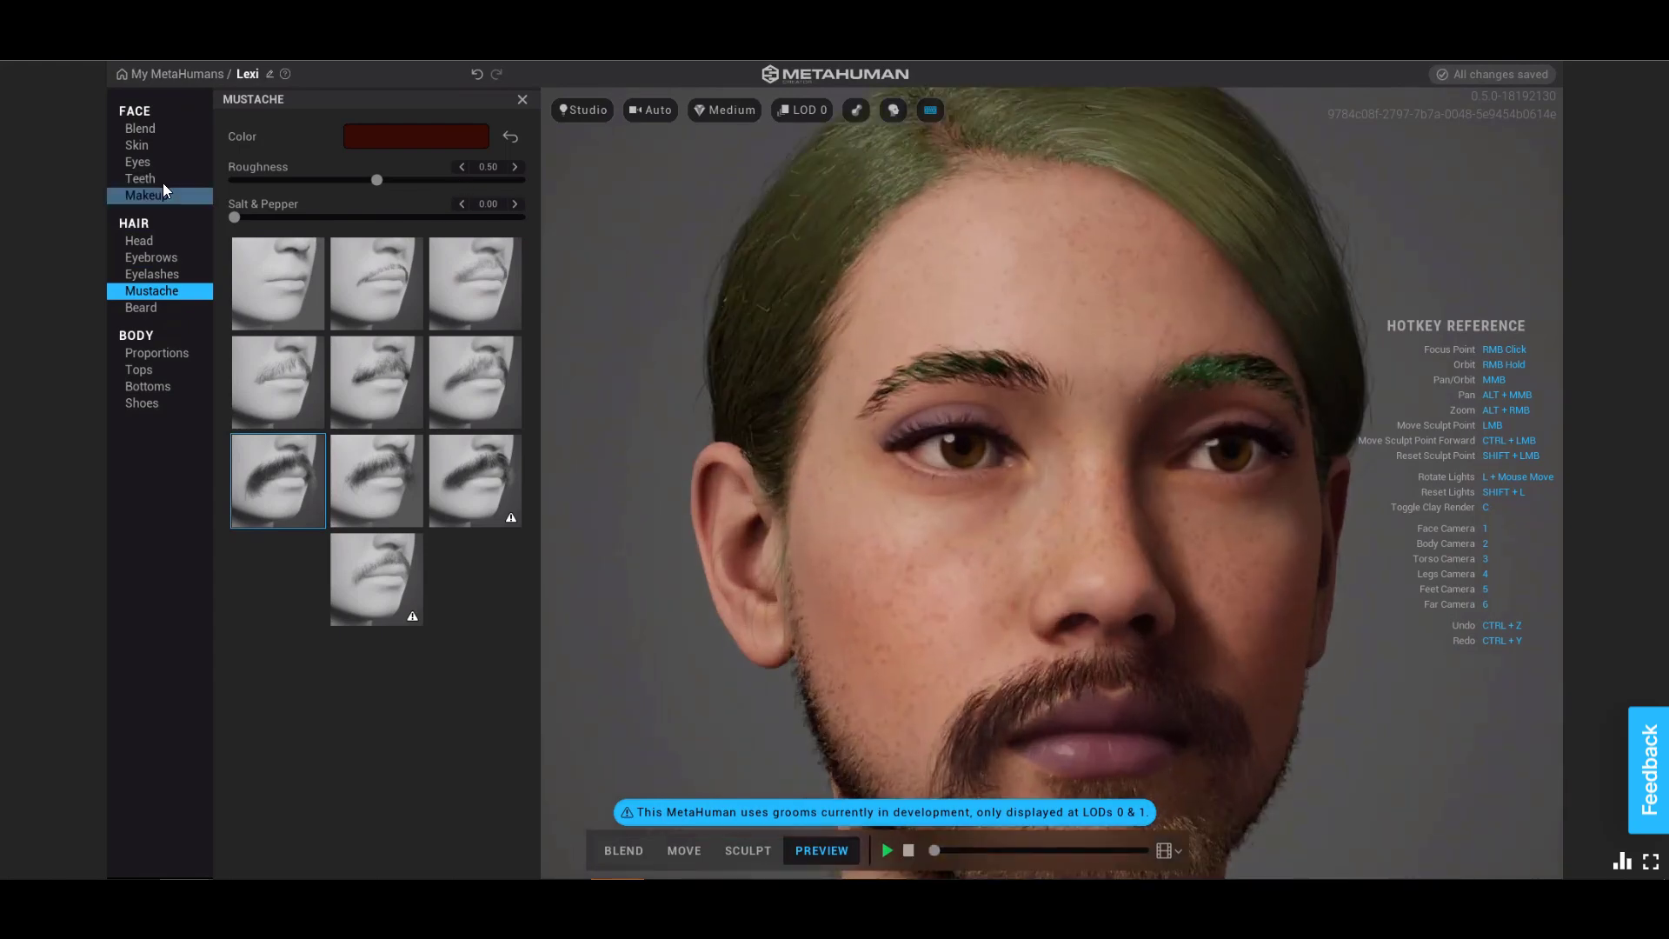
click(155, 195)
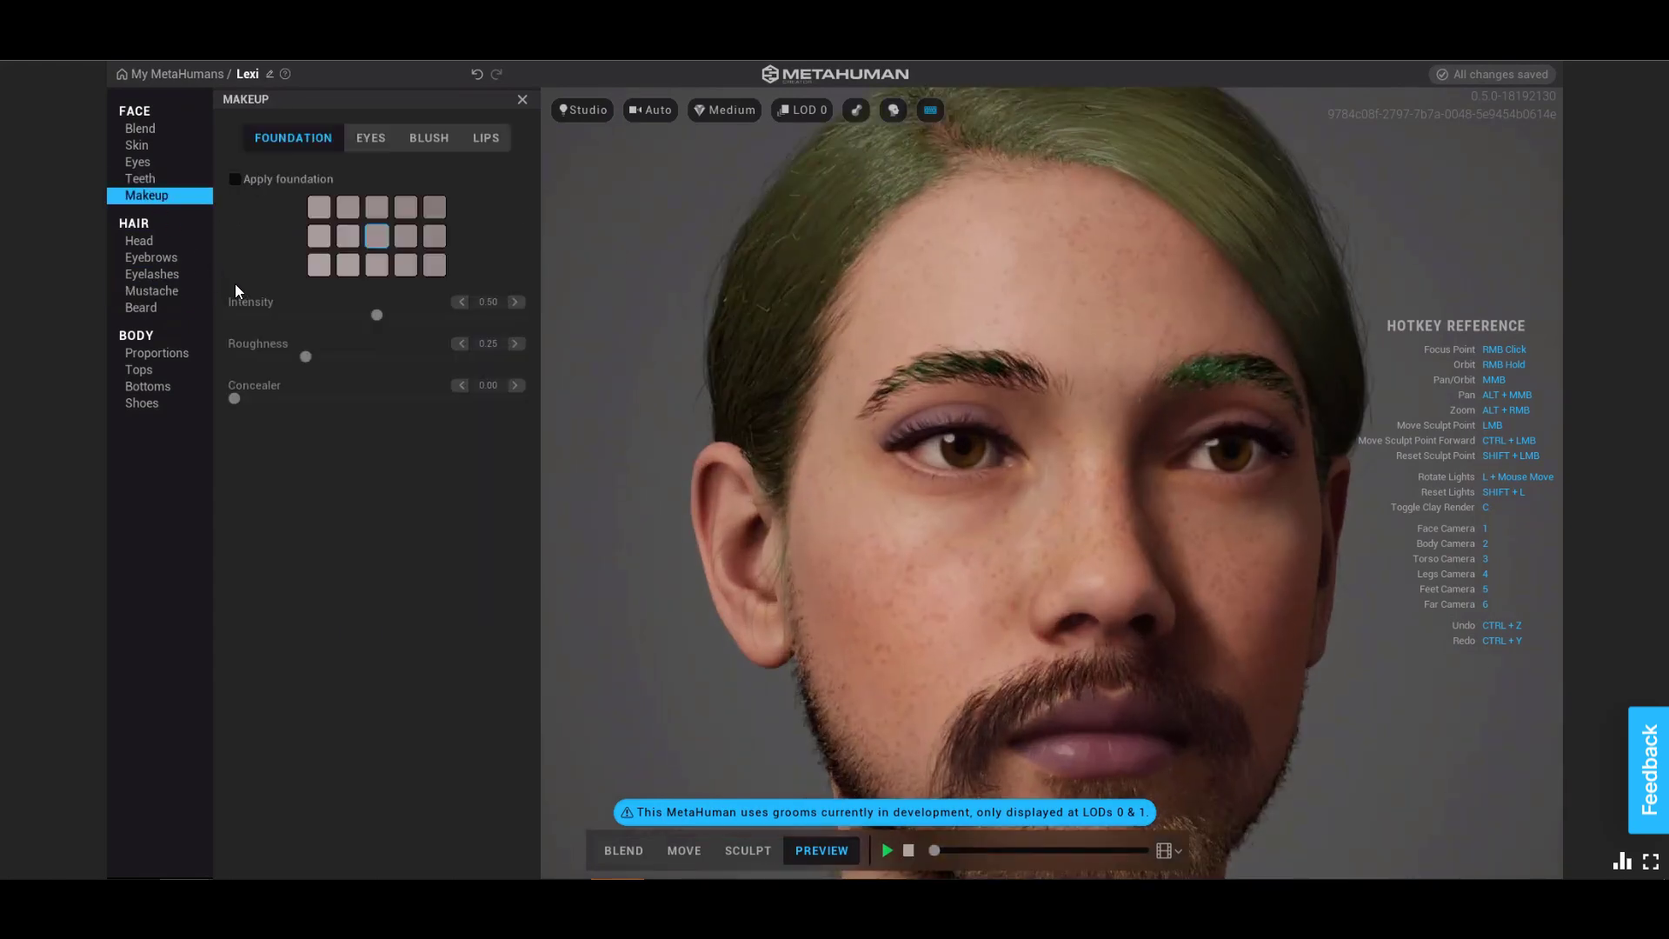
click(236, 178)
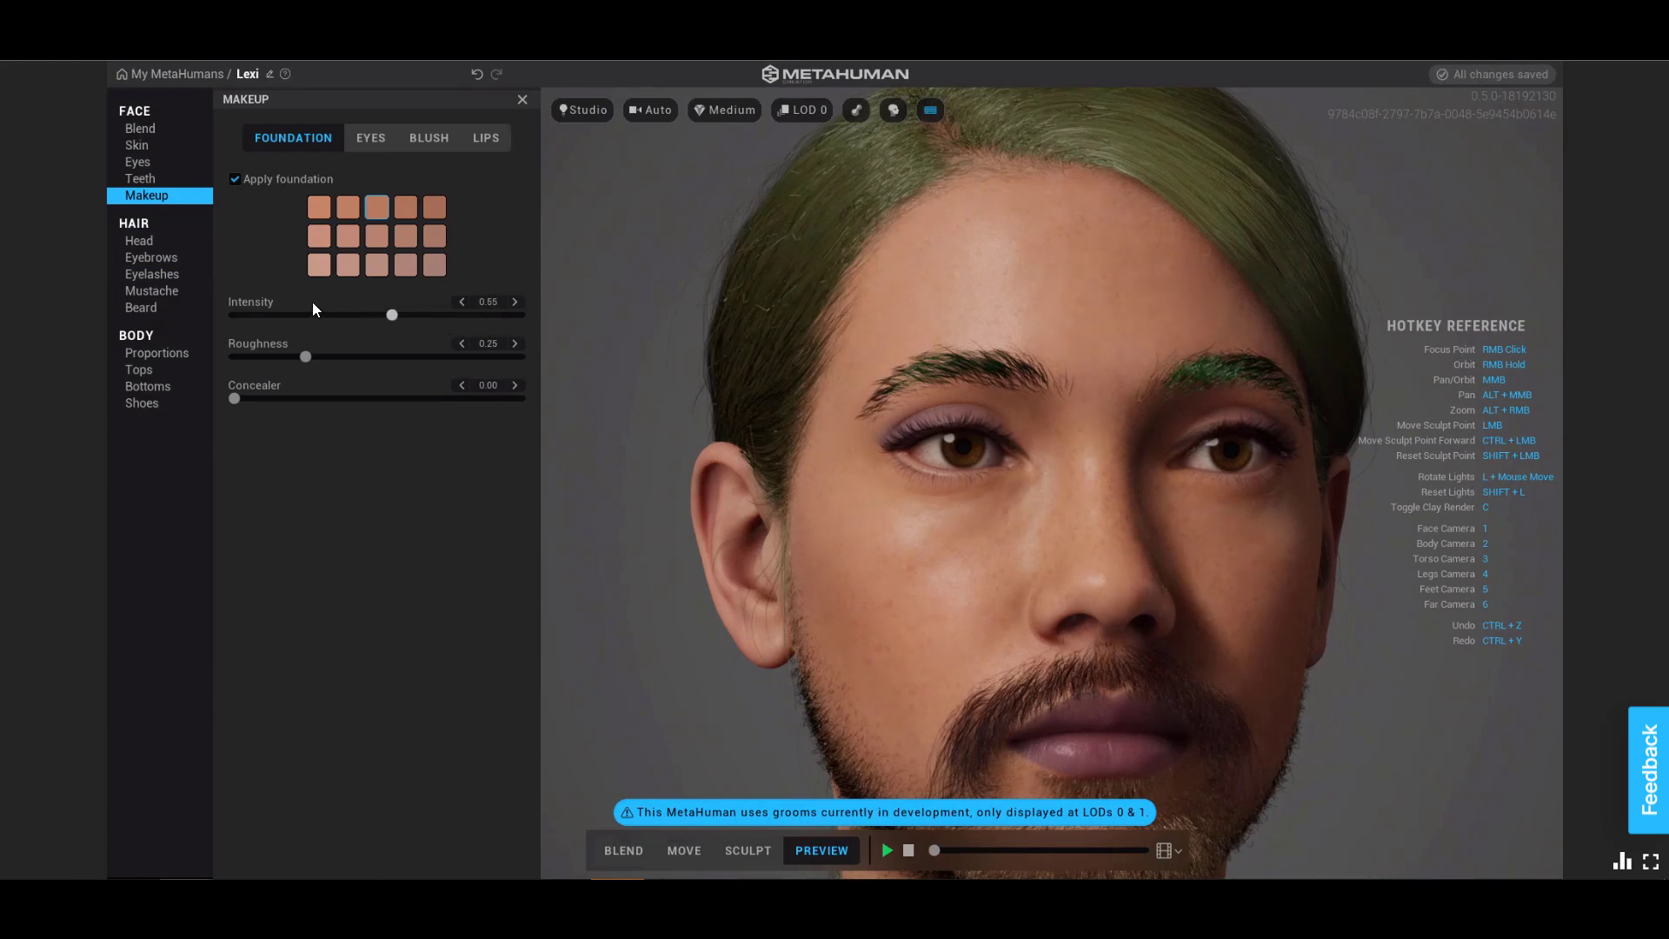
mouse_move(313, 304)
mouse_down()
mouse_move(250, 298)
mouse_move(326, 304)
mouse_up()
click(359, 306)
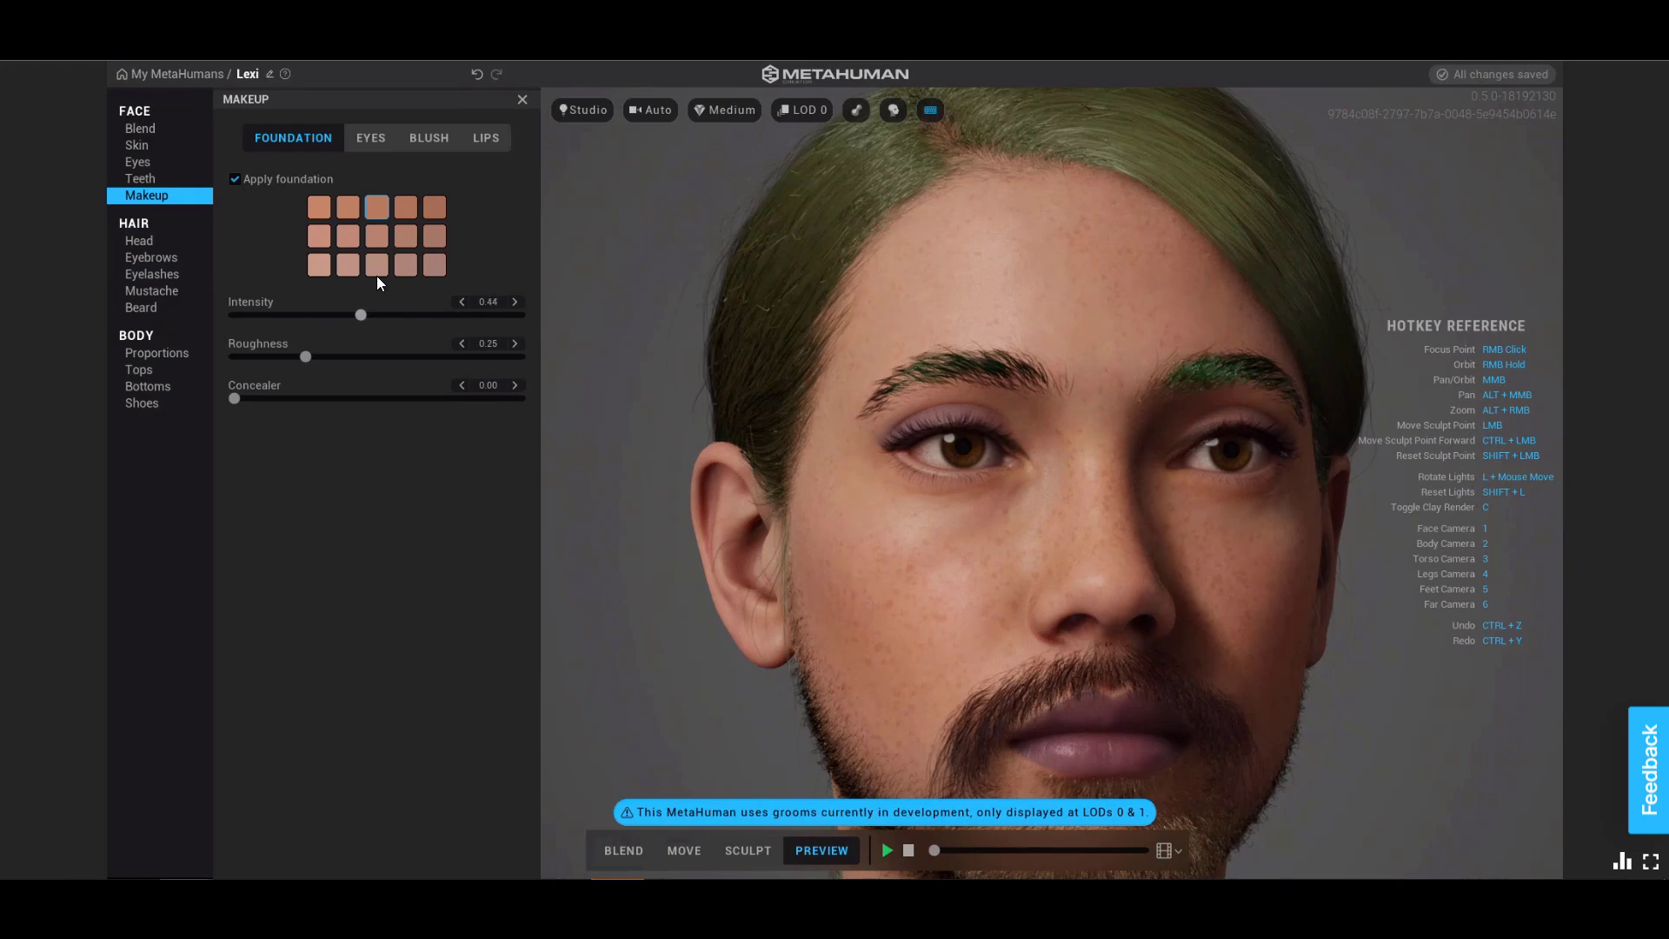
Try the Apple blush shape and the two shapes in the second row on the cheeks.
click(430, 138)
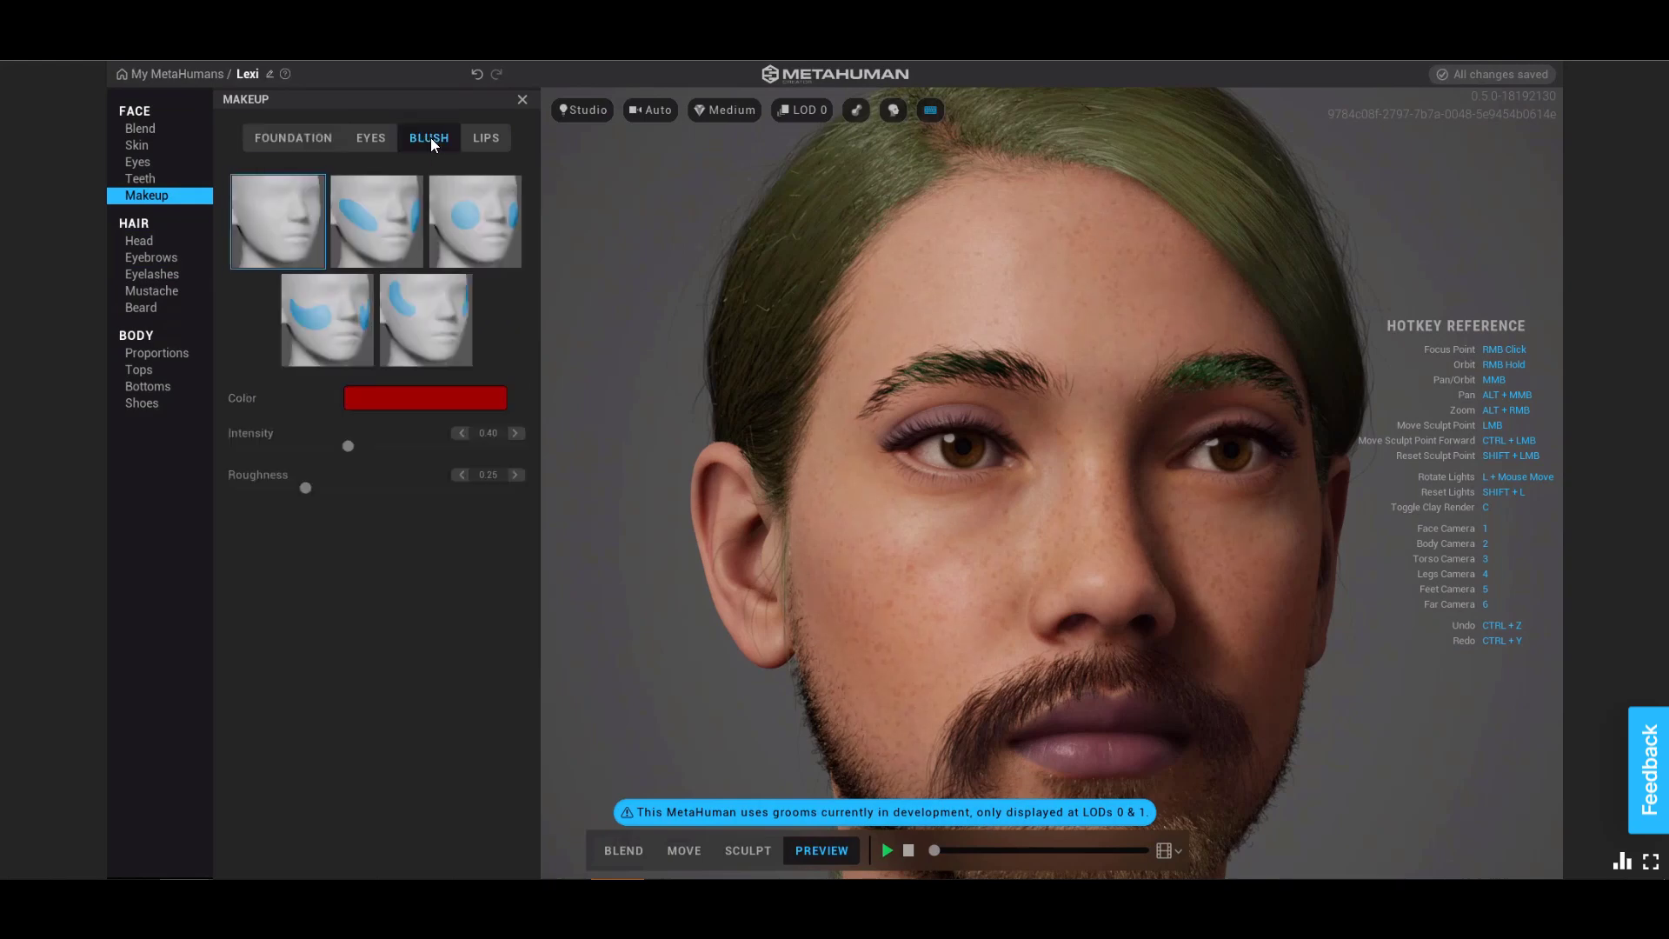
click(475, 226)
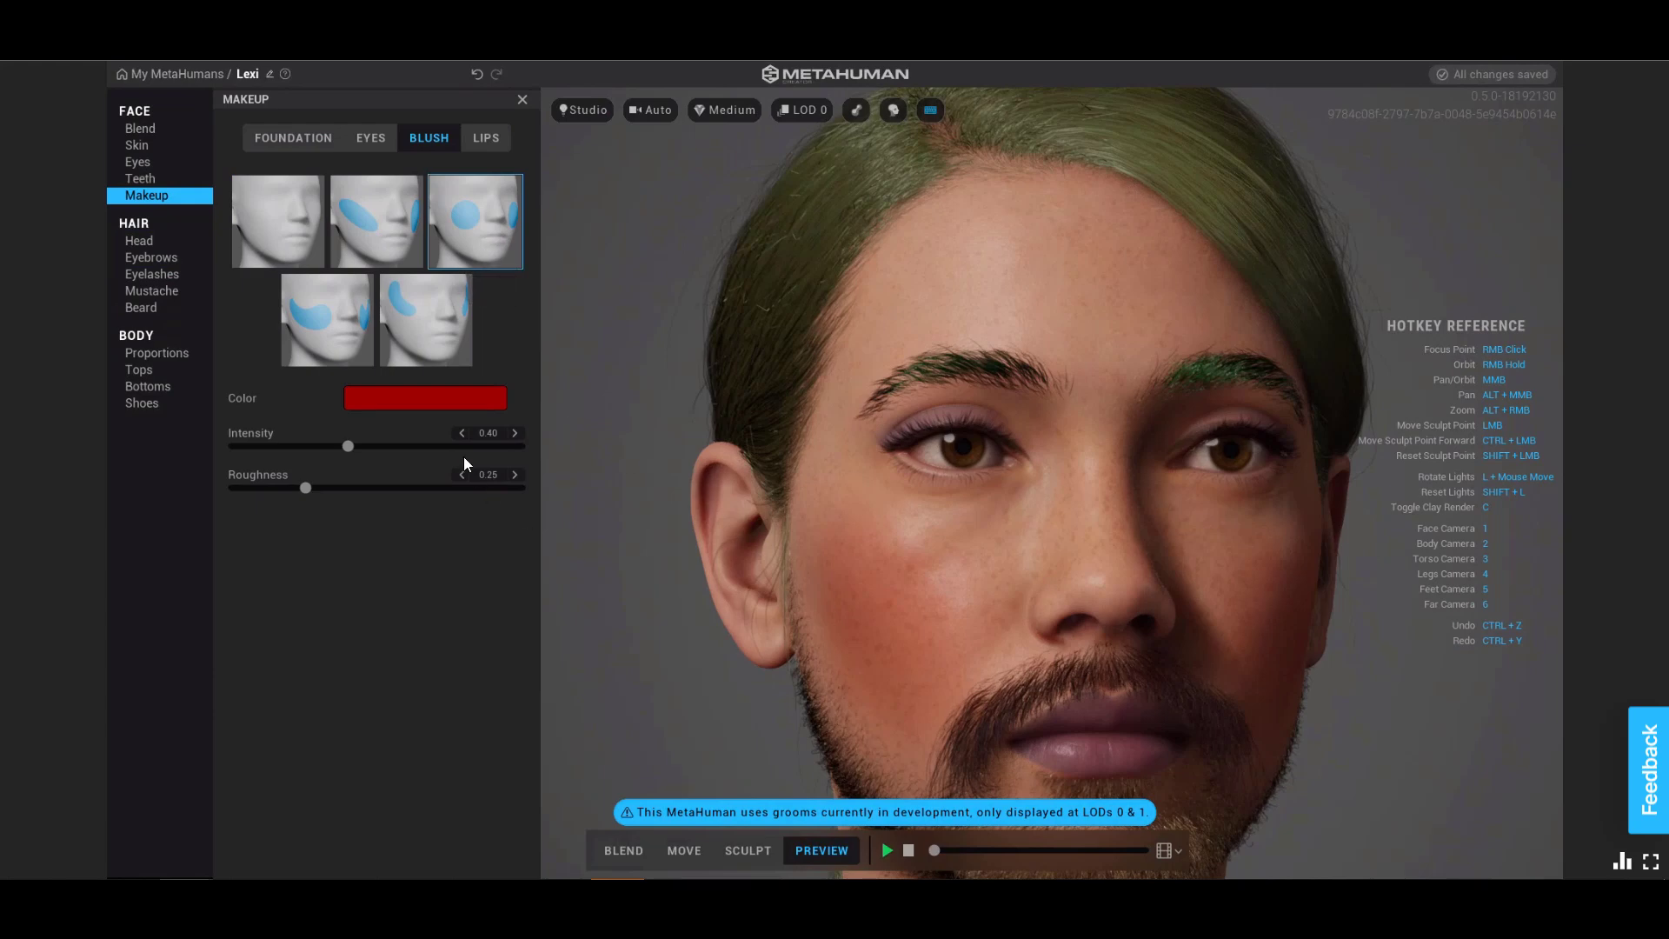
click(330, 333)
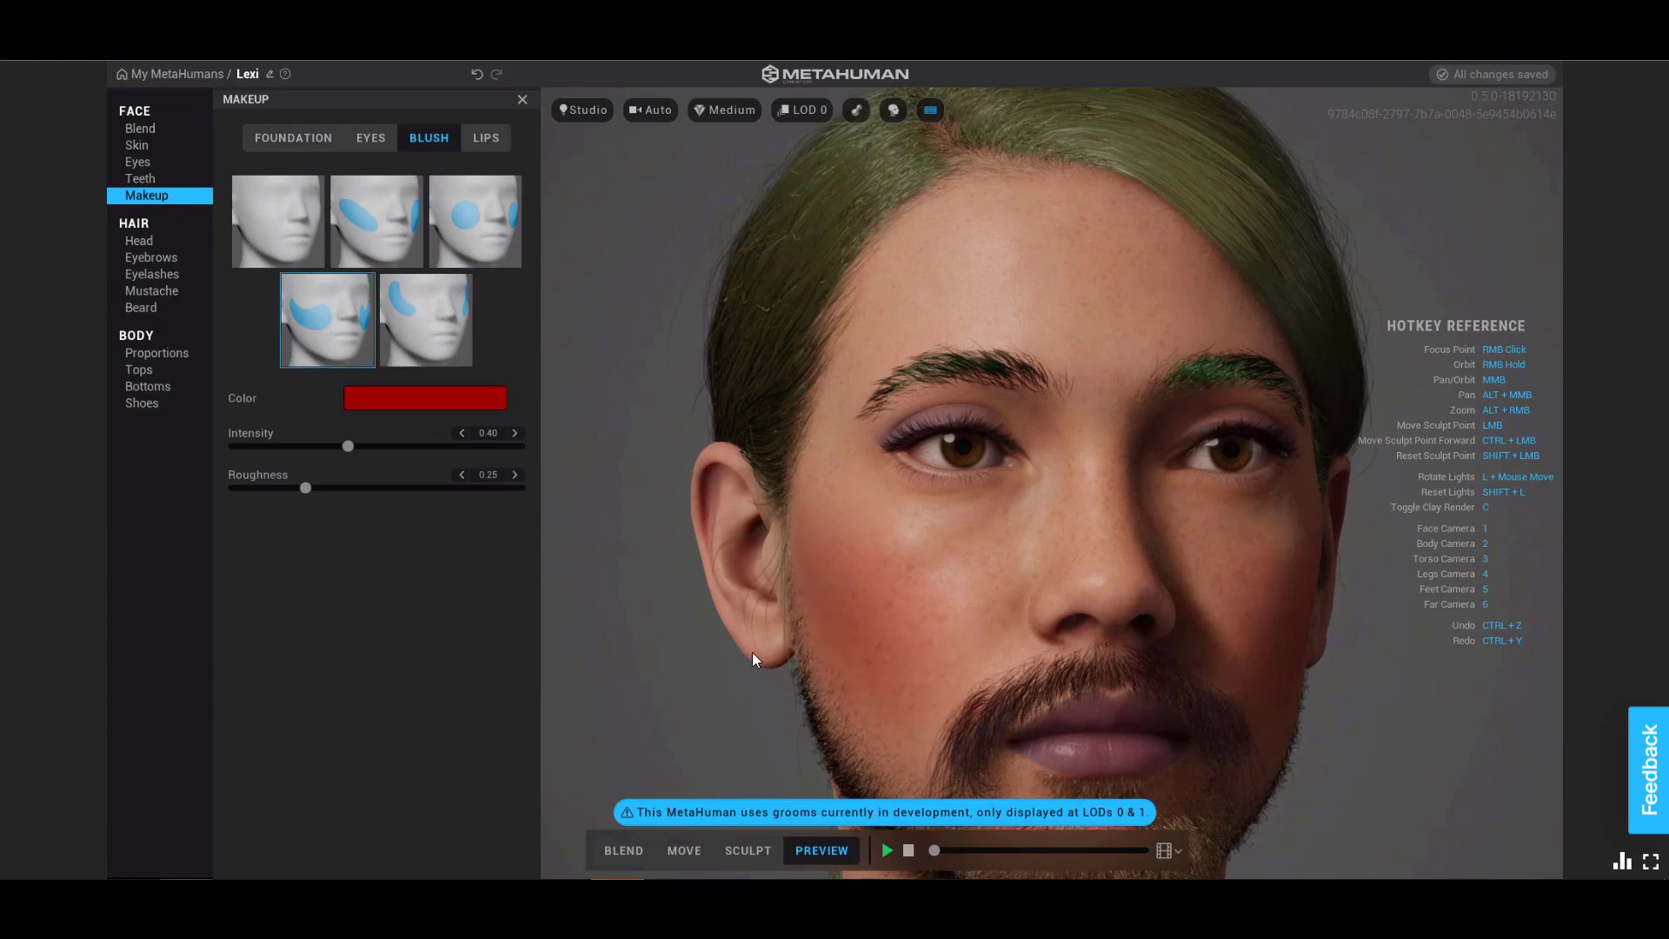
right_drag(752, 652, 896, 648)
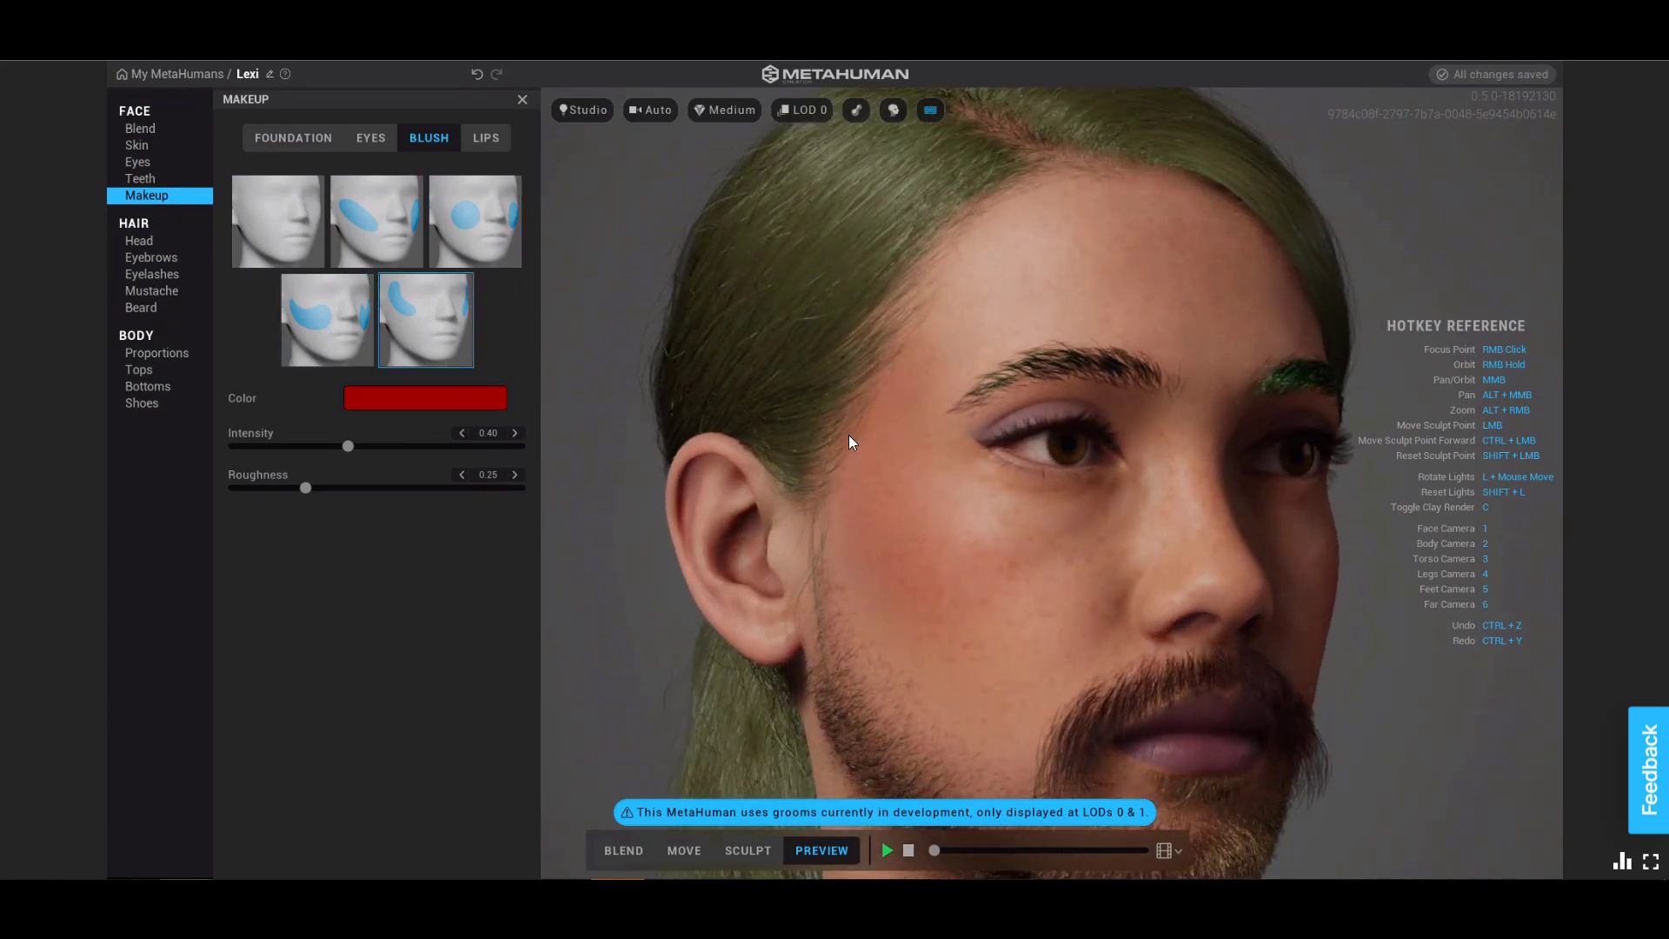
right_drag(1046, 565, 910, 535)
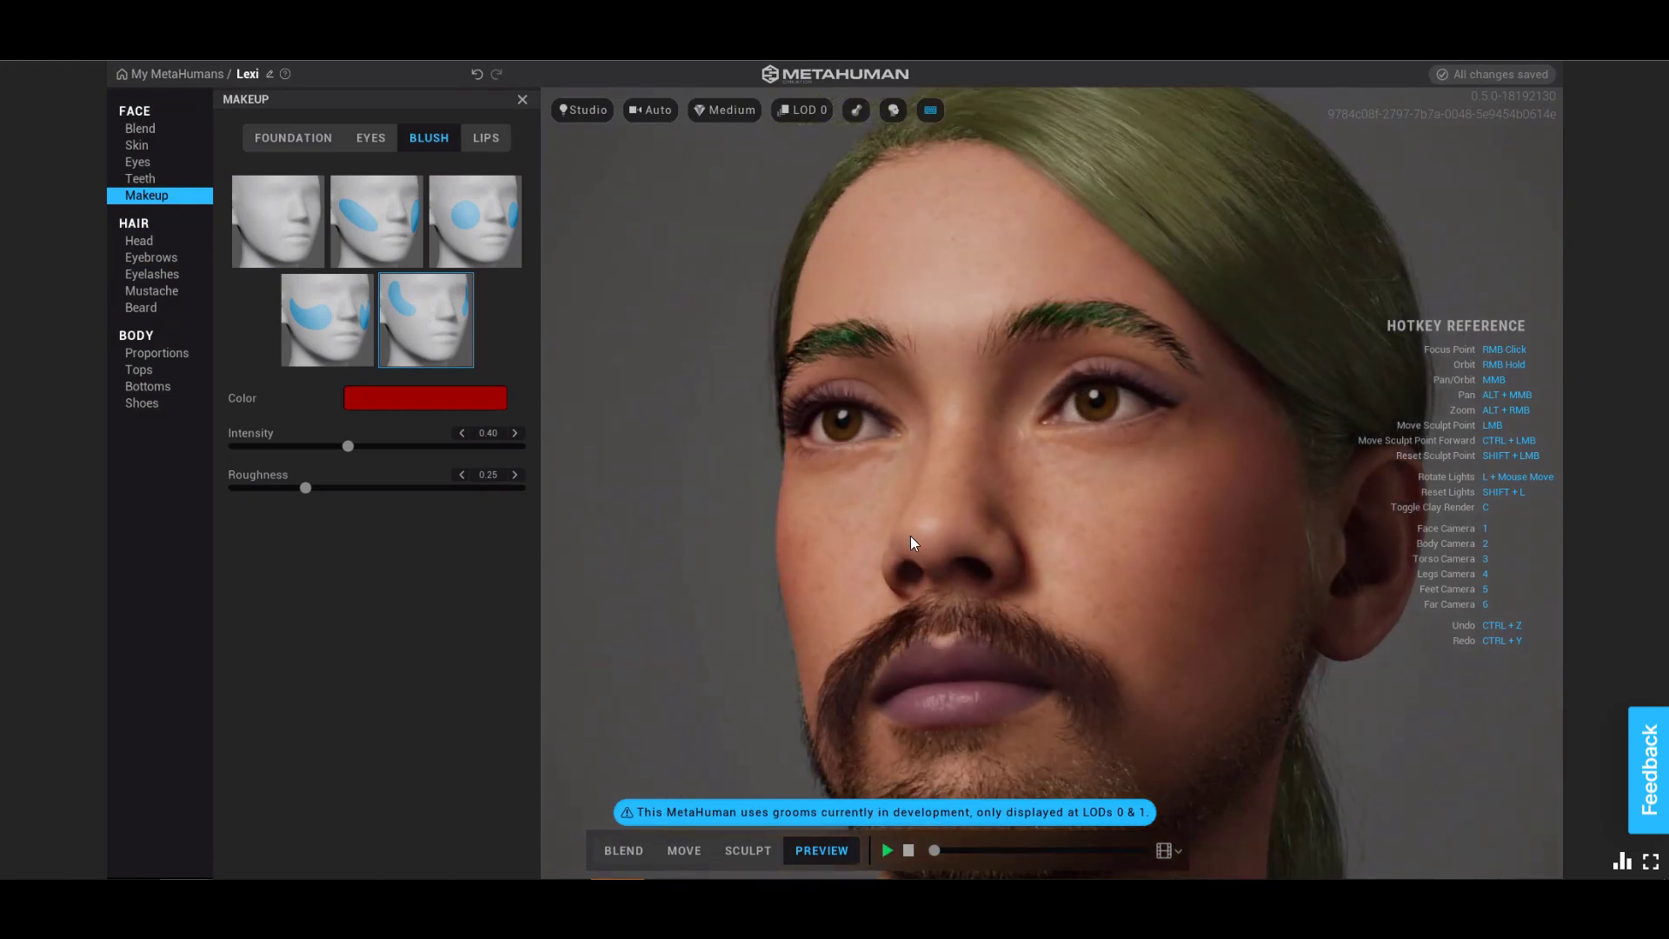
Color the blush bright blue at intensity 0.25, compare the second shape, and apply the Apple shape.
click(429, 404)
drag(456, 525, 508, 537)
right_drag(669, 350, 599, 407)
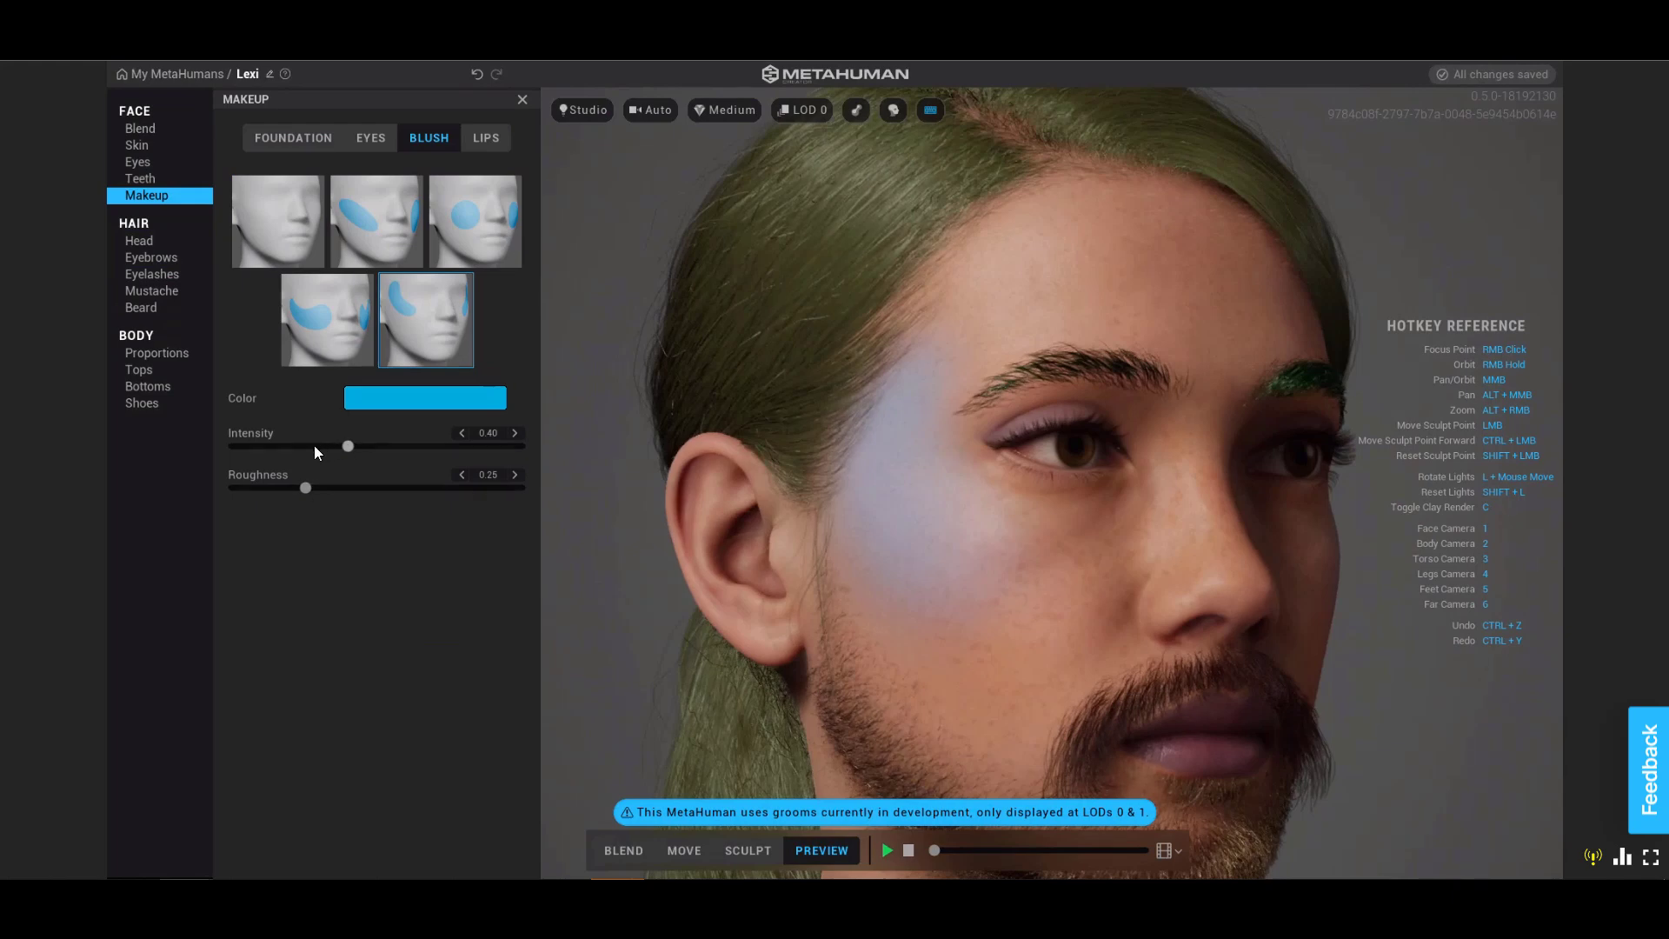
mouse_move(315, 447)
mouse_down()
mouse_move(274, 447)
mouse_move(306, 447)
mouse_up()
click(388, 211)
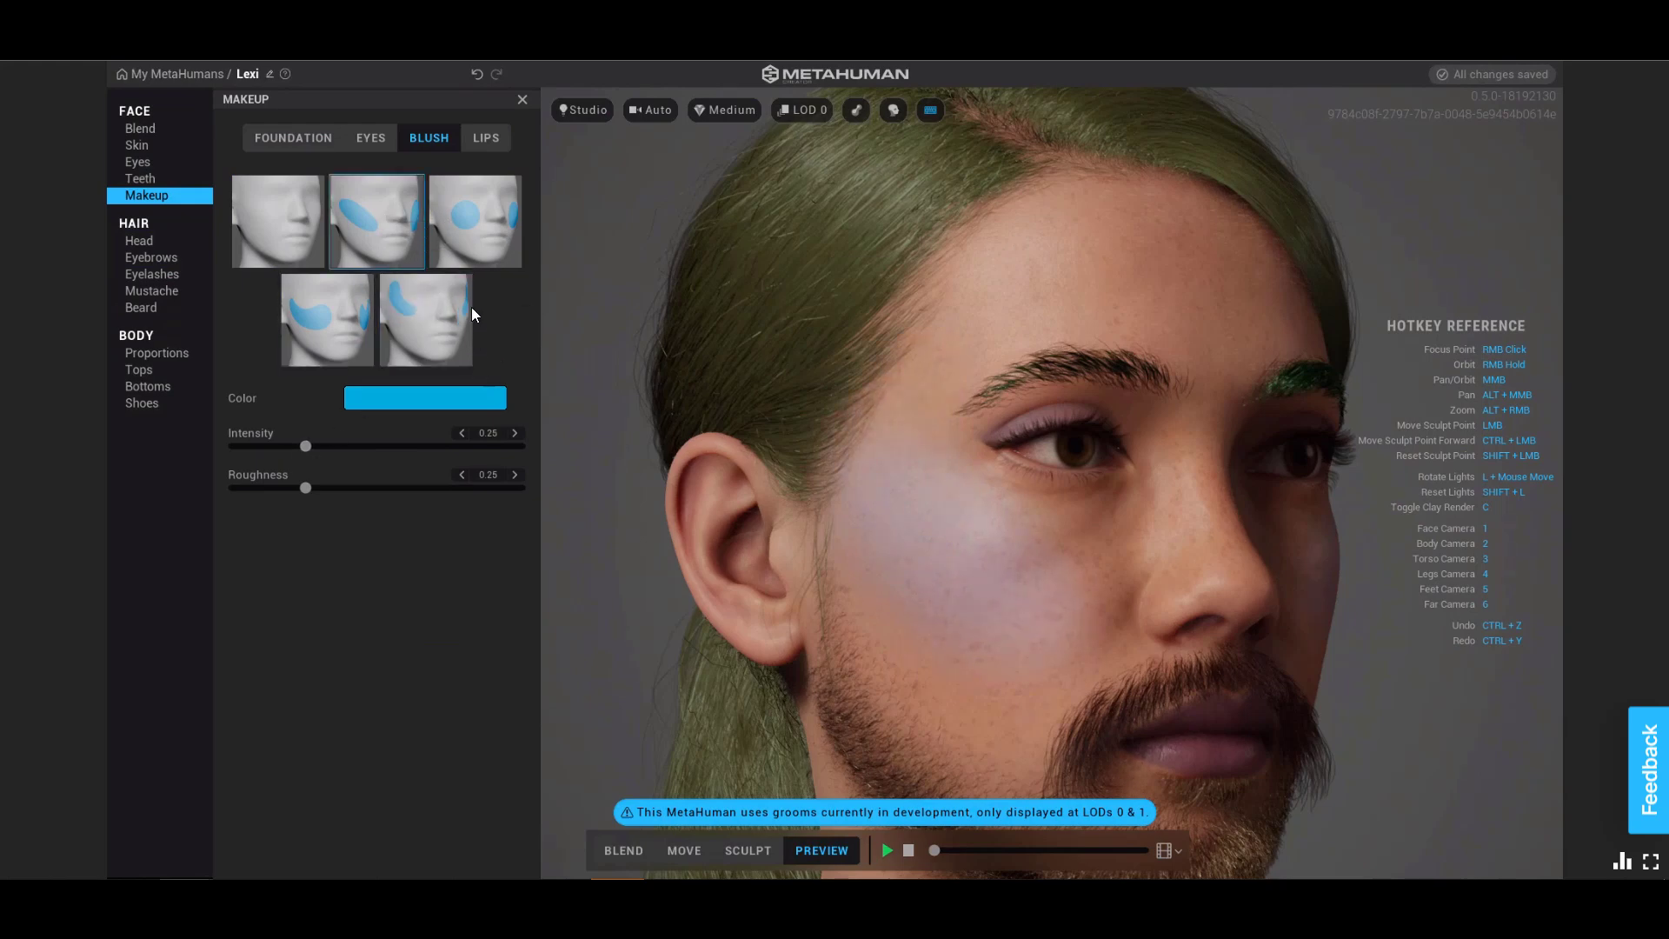
click(473, 222)
Give the lipstick the hot pink color F9002C with transparency 0.91 and roughness 0.07.
click(491, 139)
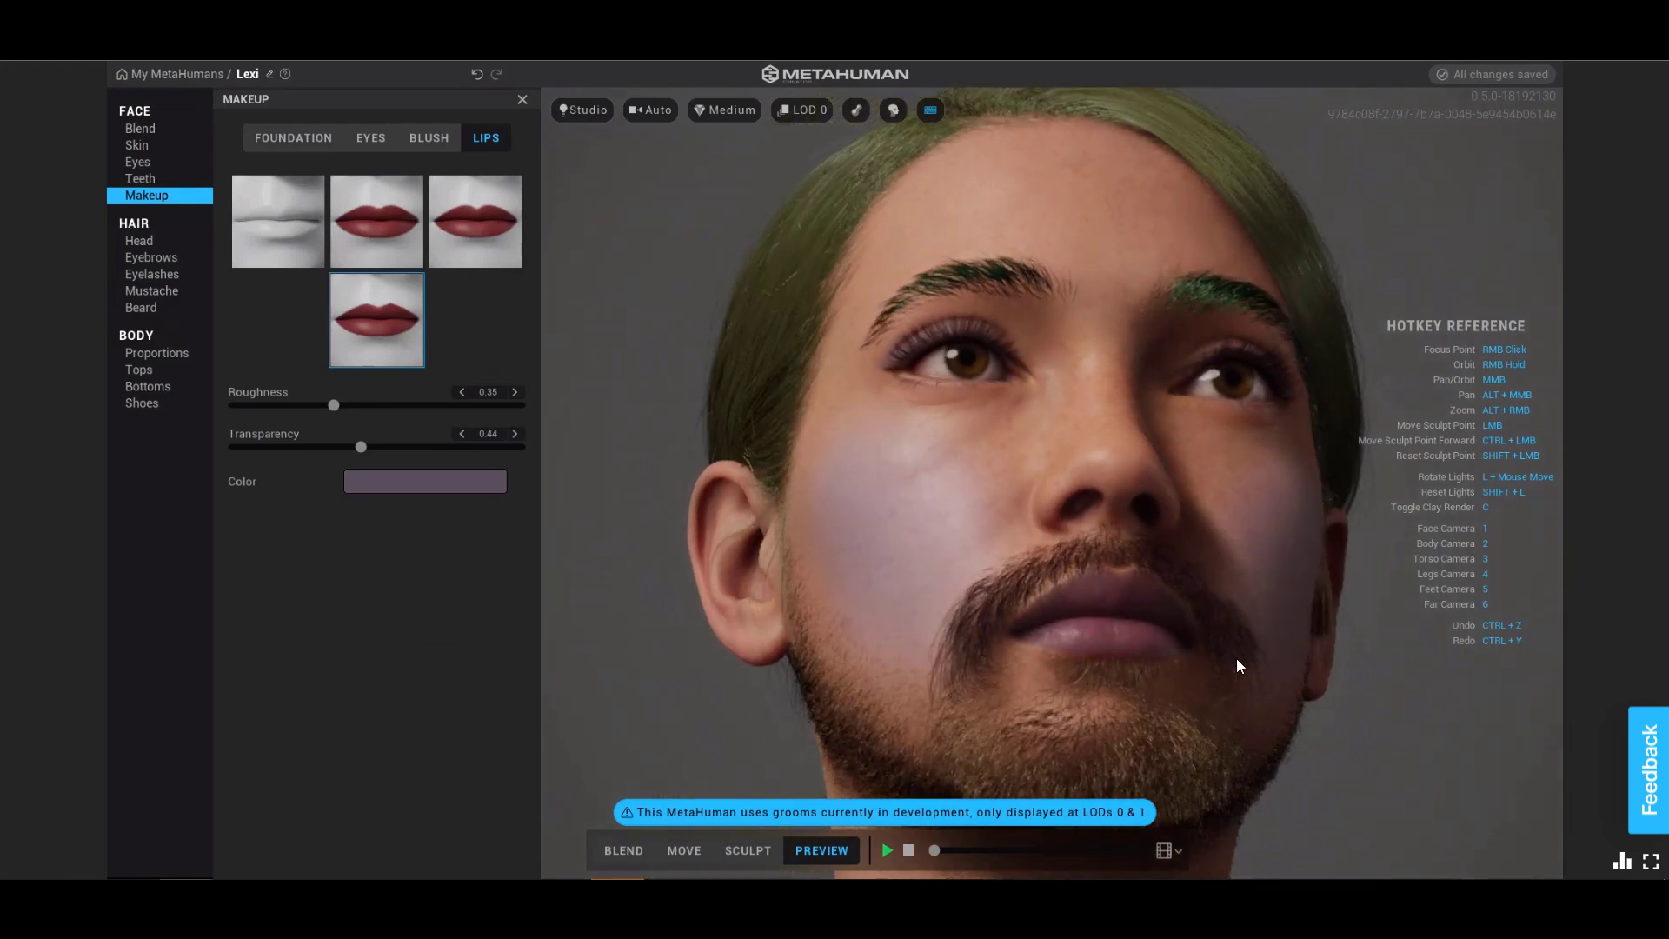
click(417, 484)
mouse_move(535, 630)
mouse_down()
mouse_move(620, 610)
mouse_move(603, 592)
mouse_move(600, 613)
mouse_move(597, 588)
mouse_move(609, 607)
mouse_up()
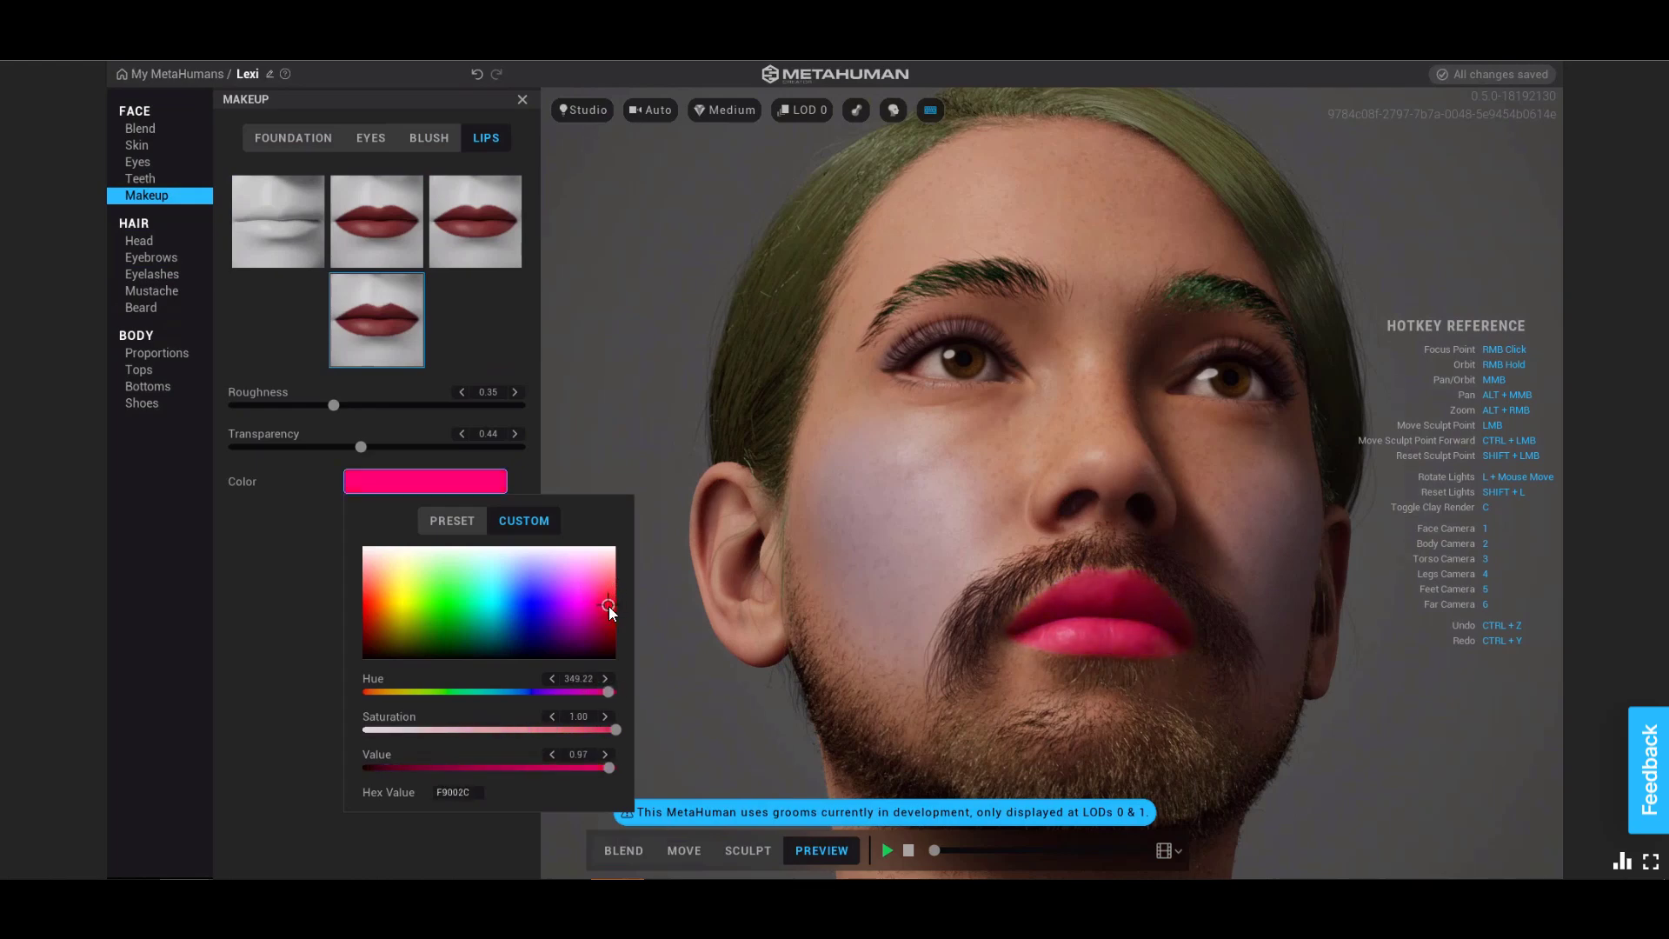
click(277, 500)
drag(361, 447, 495, 454)
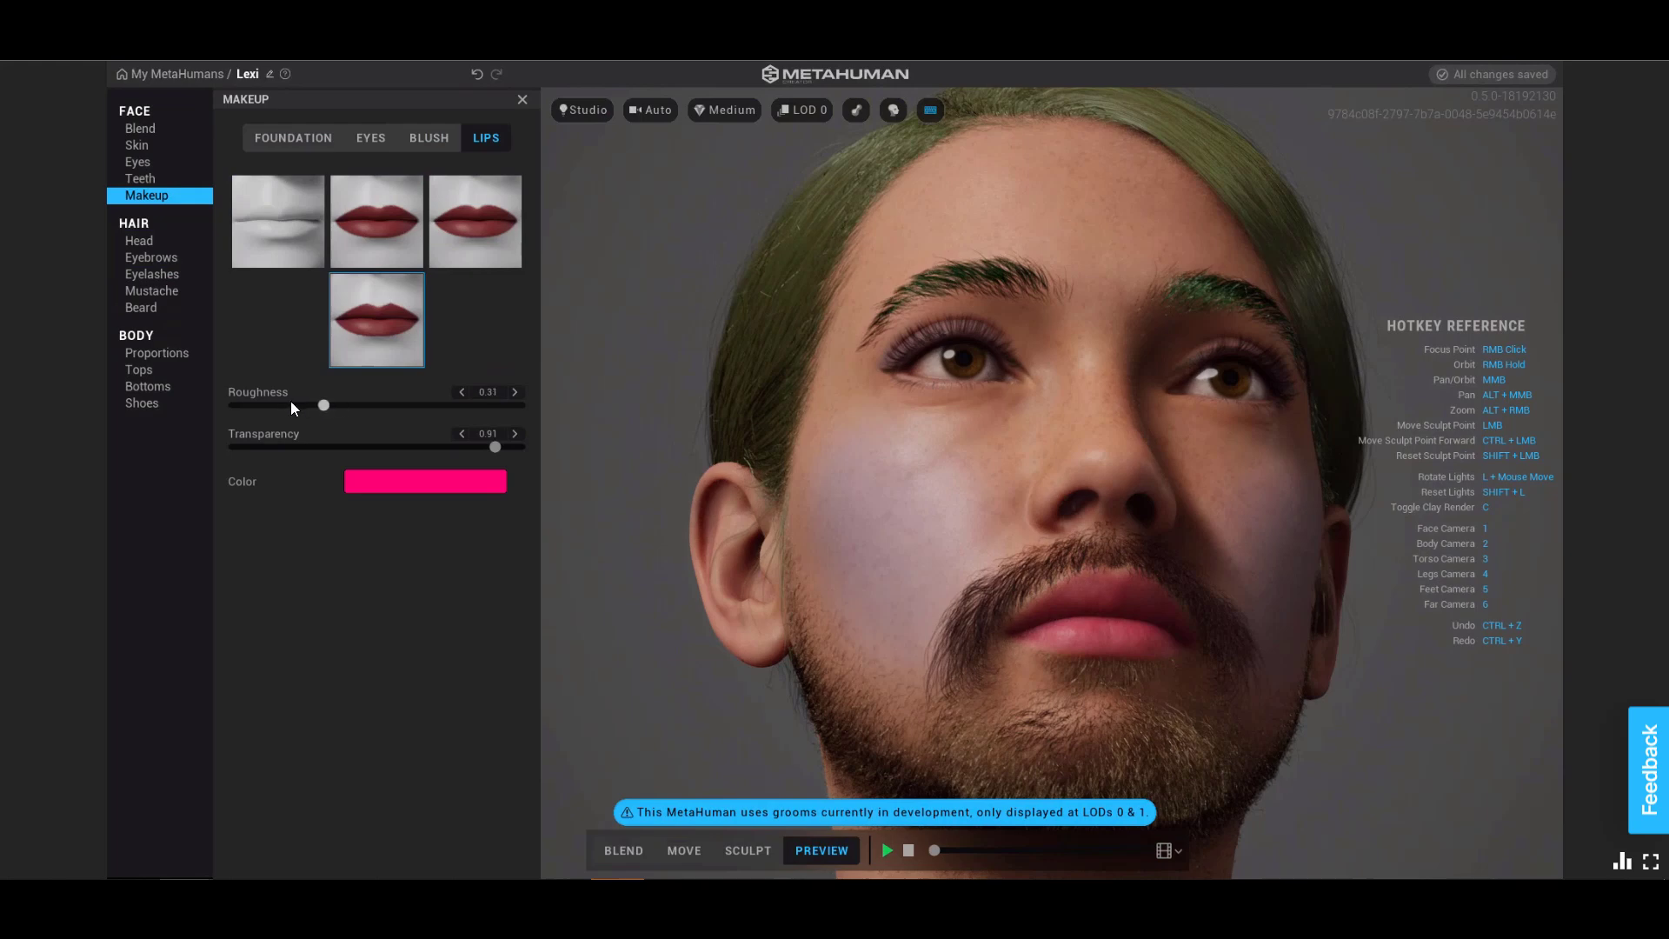
drag(233, 389, 229, 389)
right_drag(731, 582, 836, 649)
scroll(846, 645, down, 3)
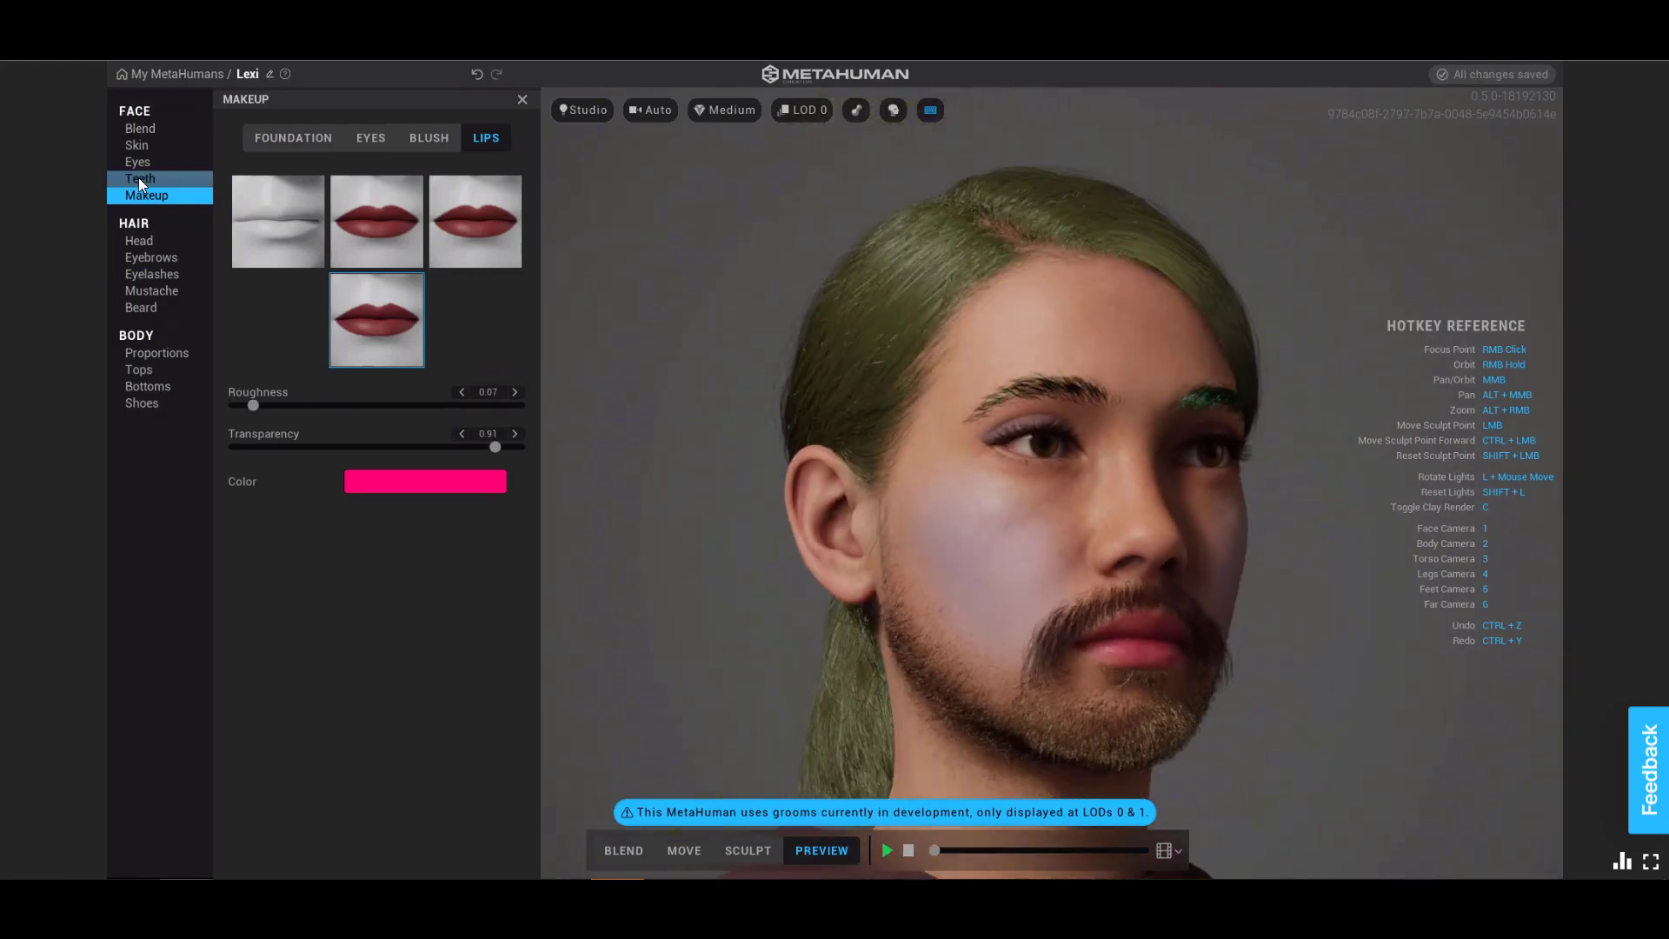
Examine the face blend presets and the preset, iris and sclera options for the eyes.
click(149, 130)
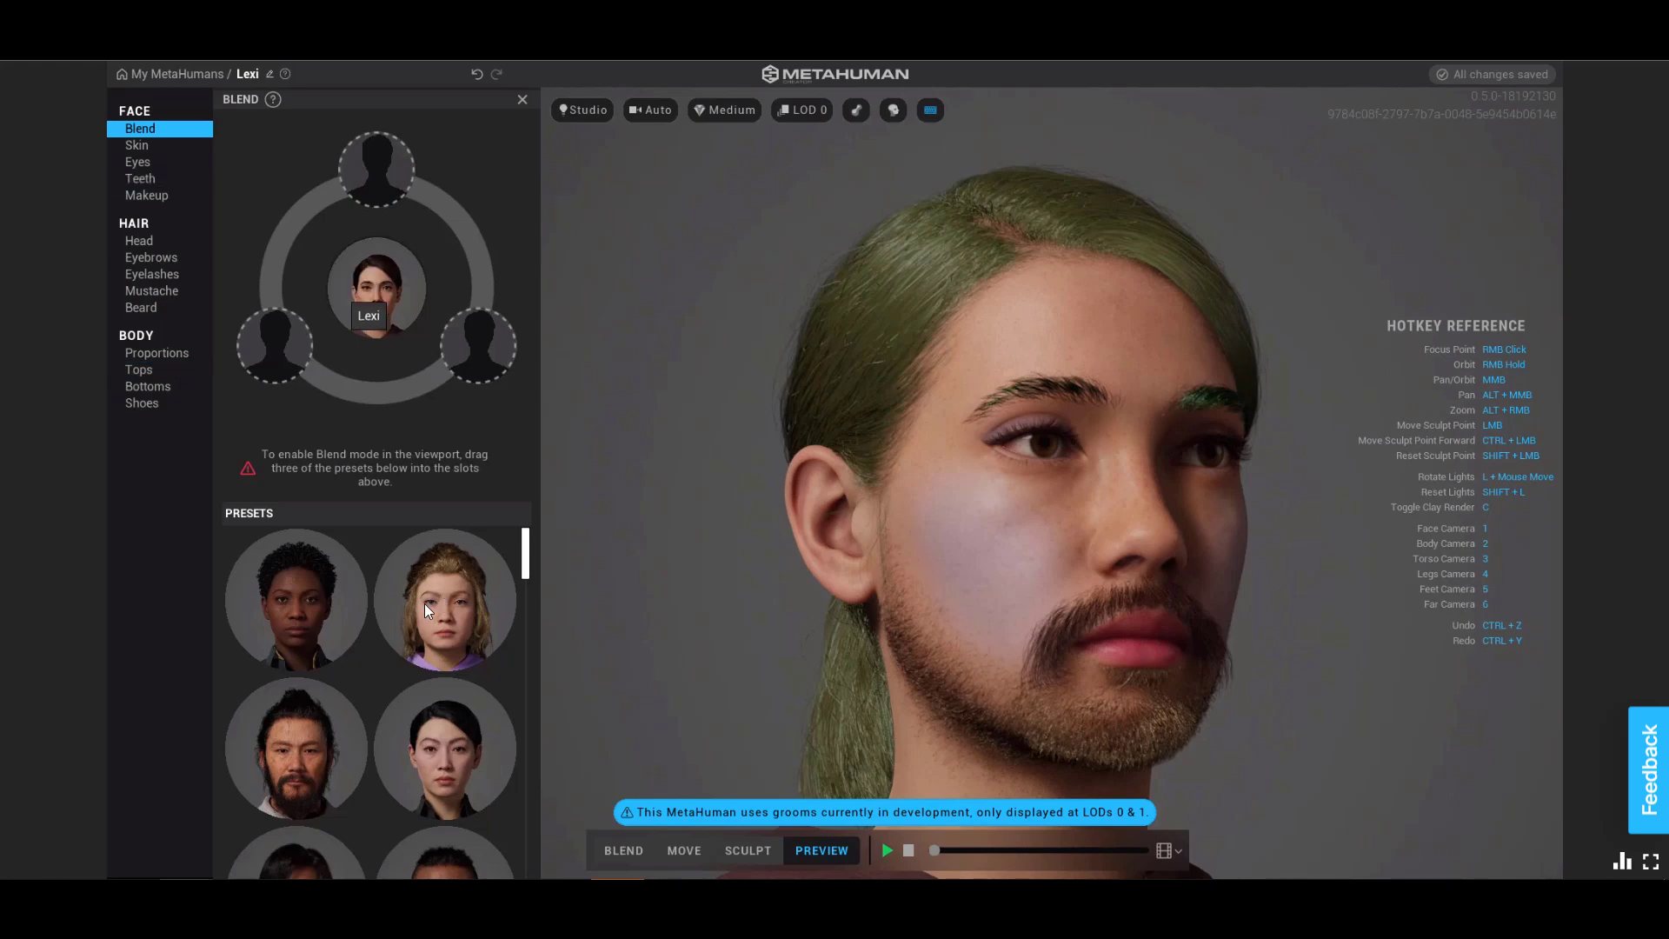
click(149, 163)
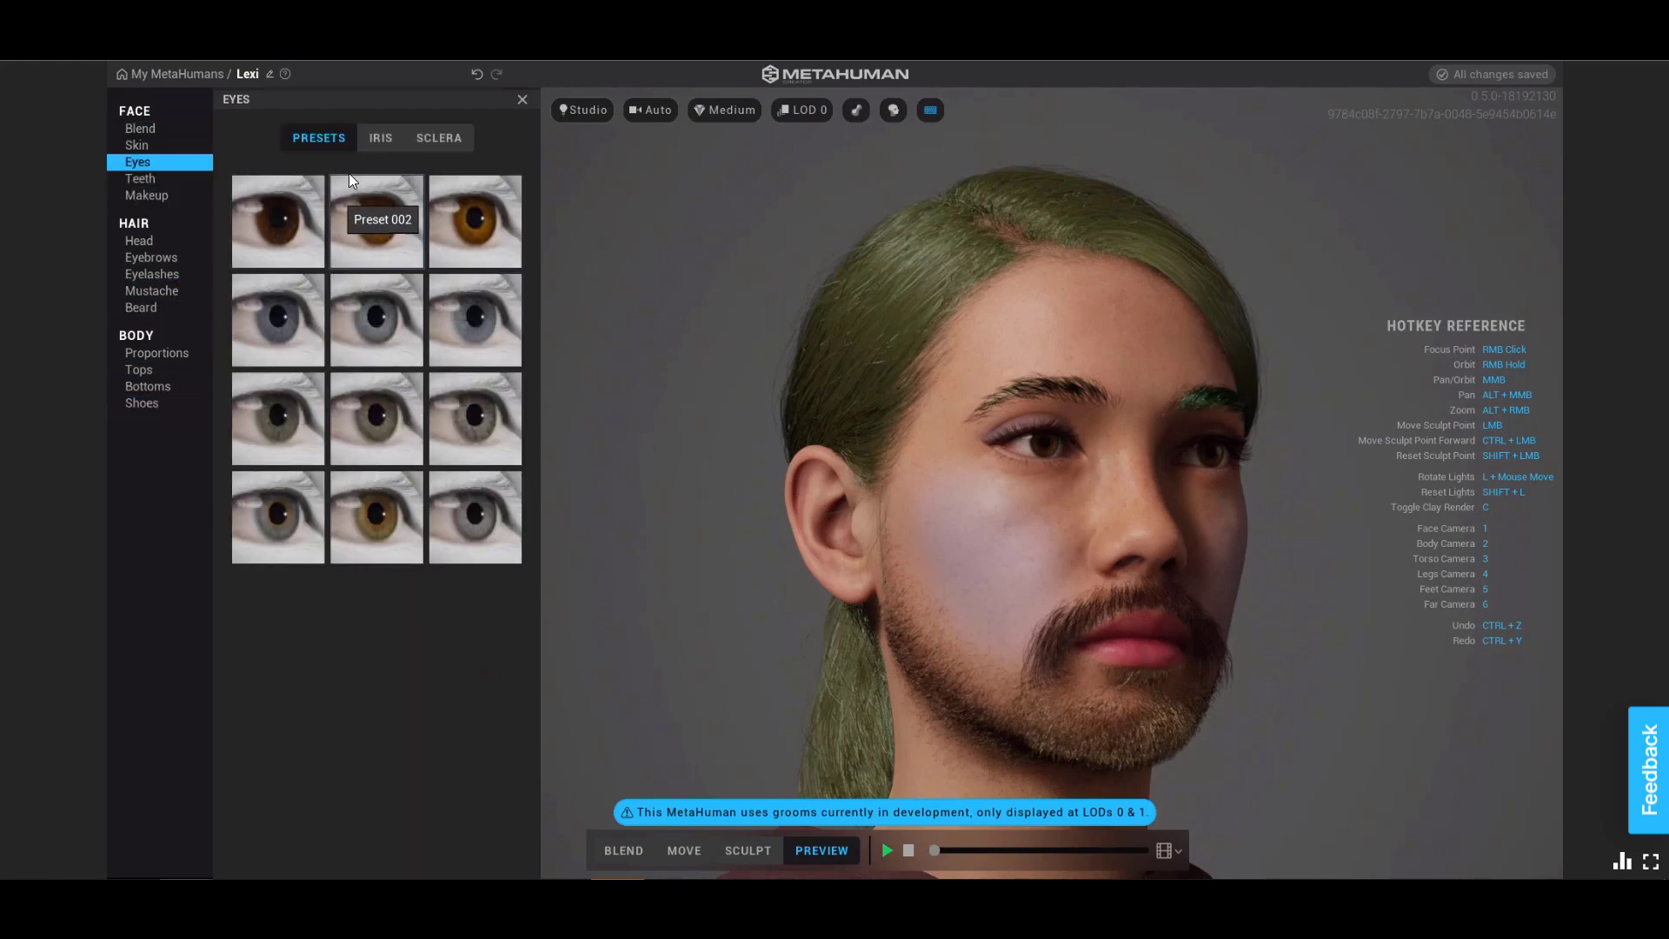
click(386, 139)
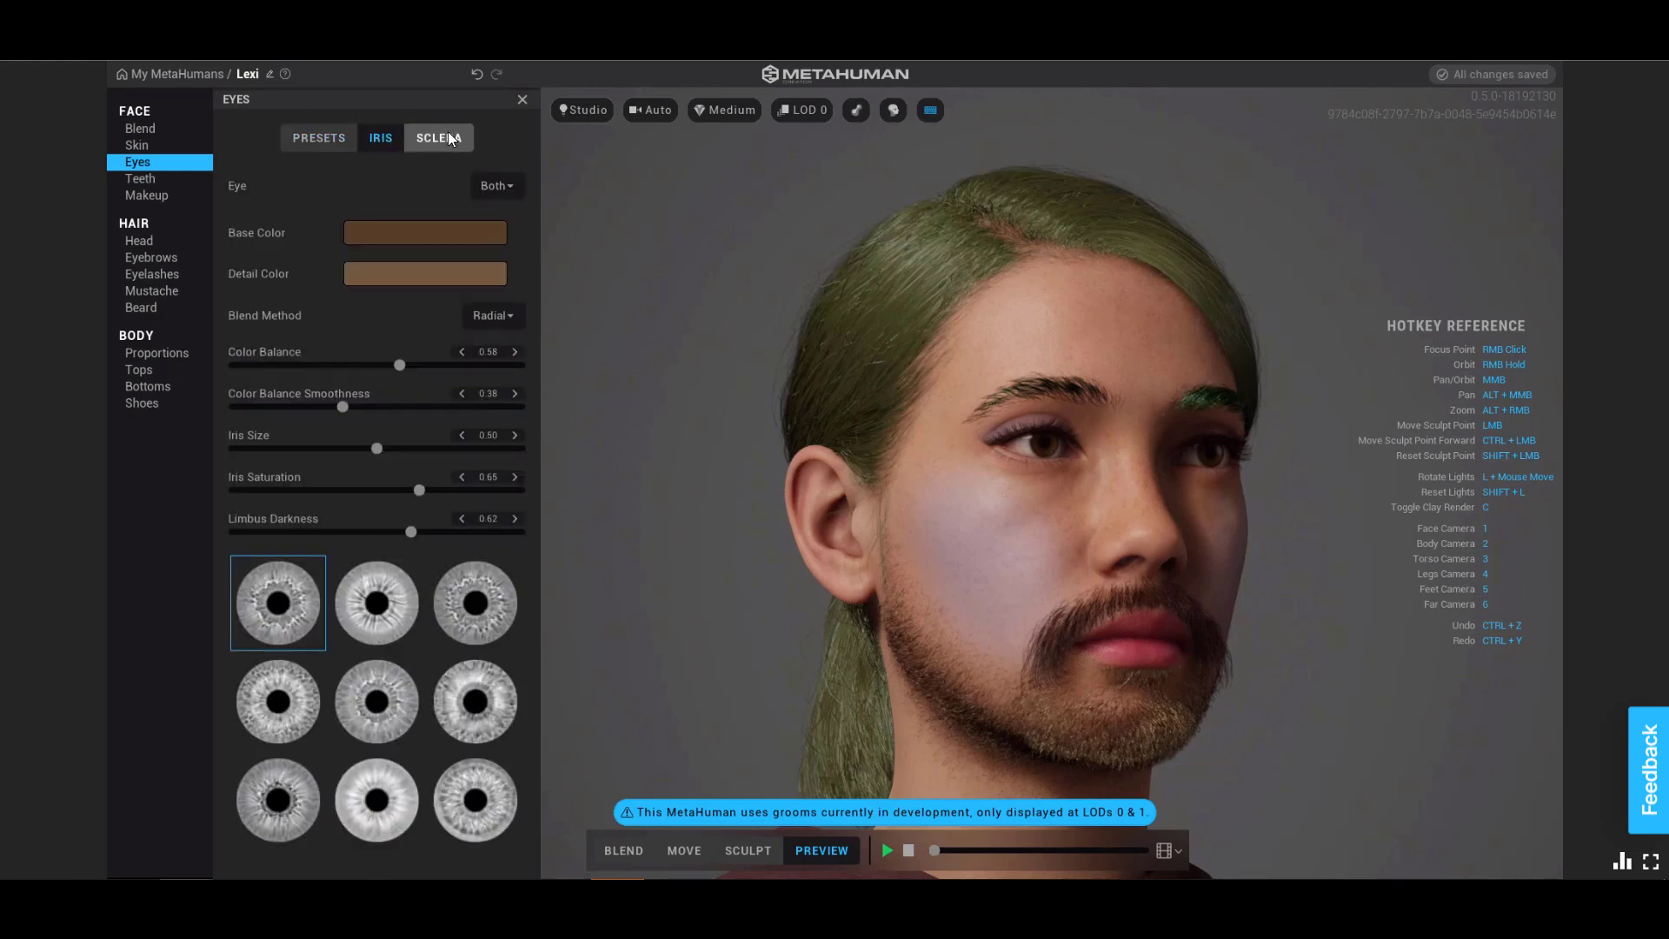
click(447, 134)
click(325, 137)
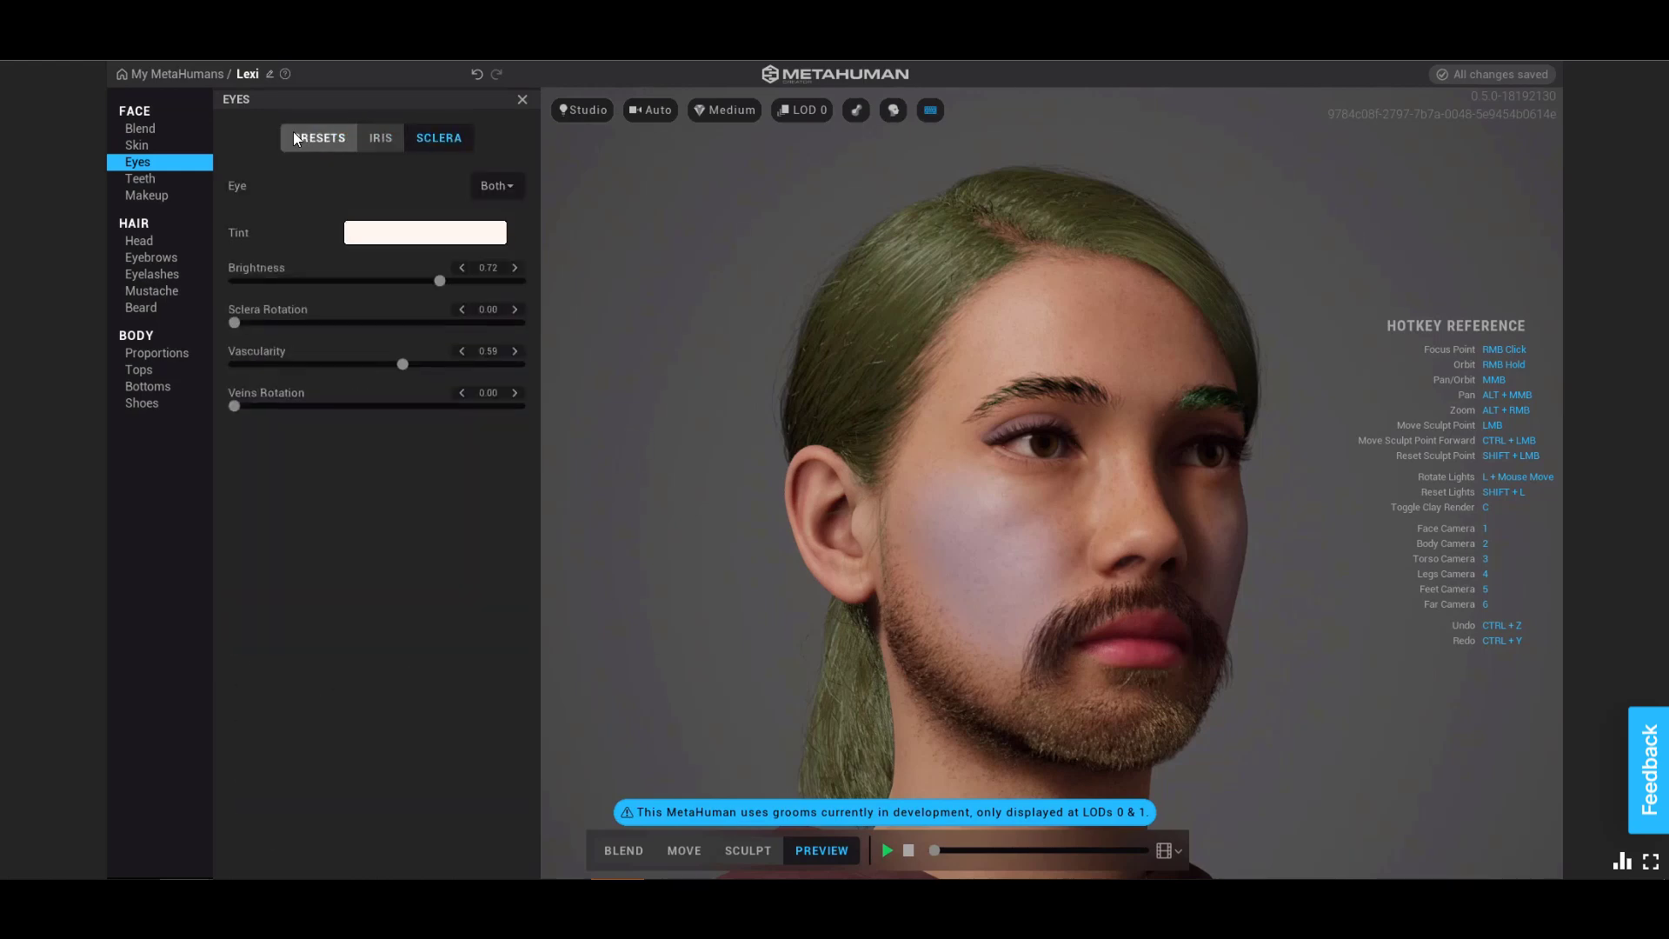
Set the tooth spacing of the teeth to -1.00.
click(155, 176)
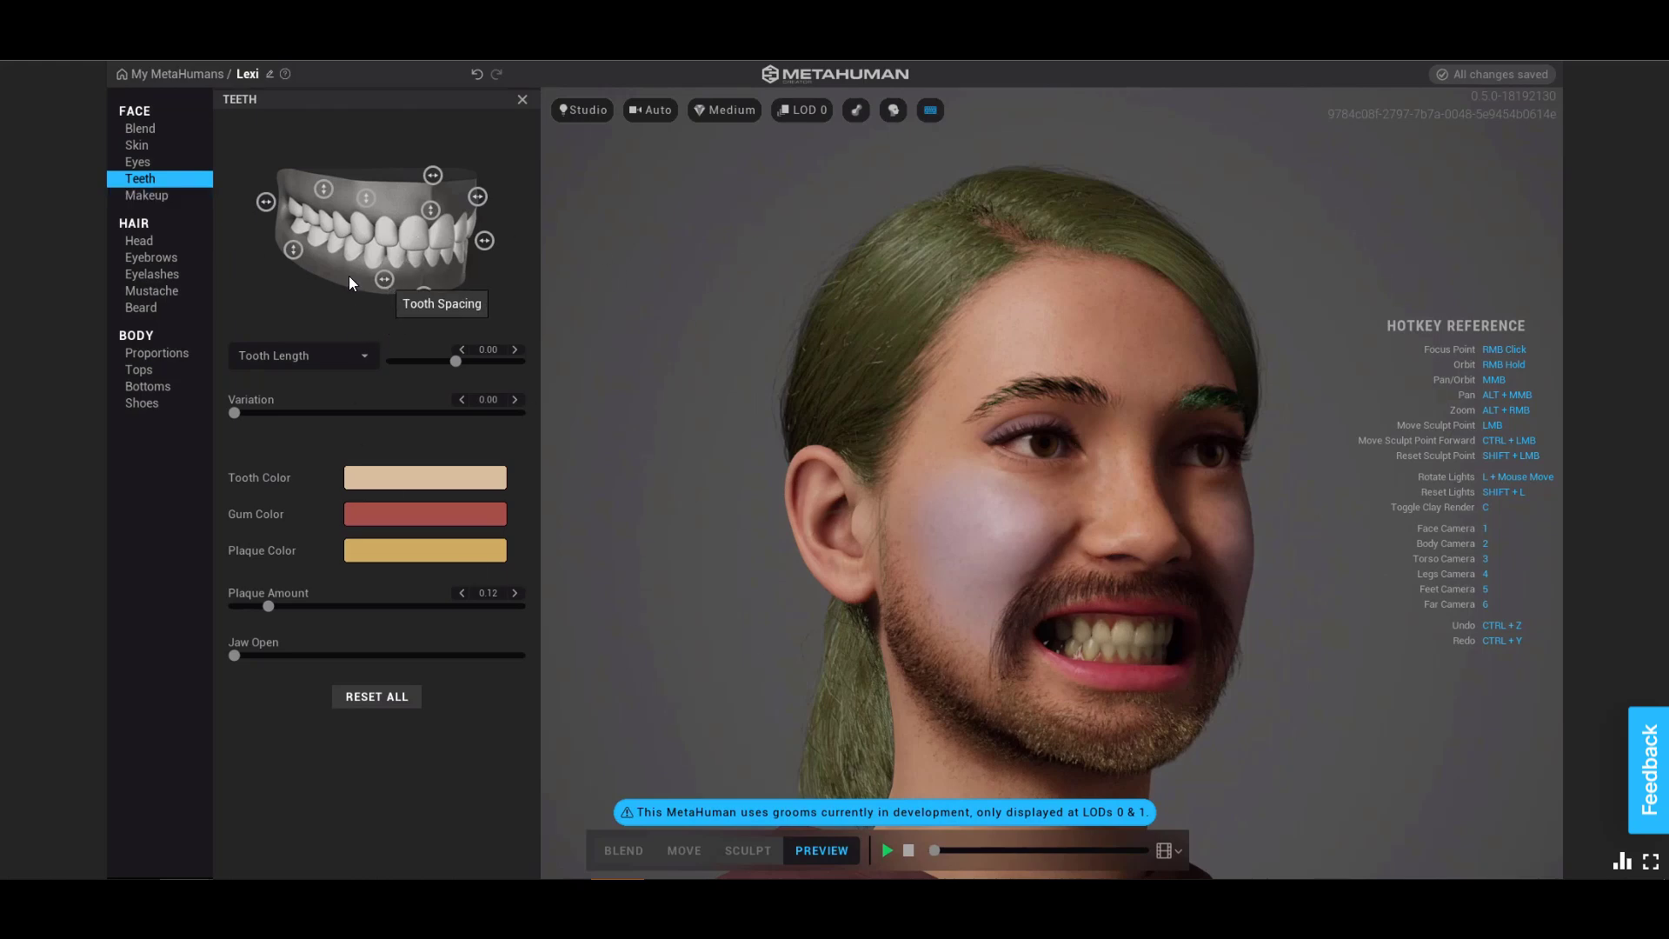
drag(385, 280, 360, 279)
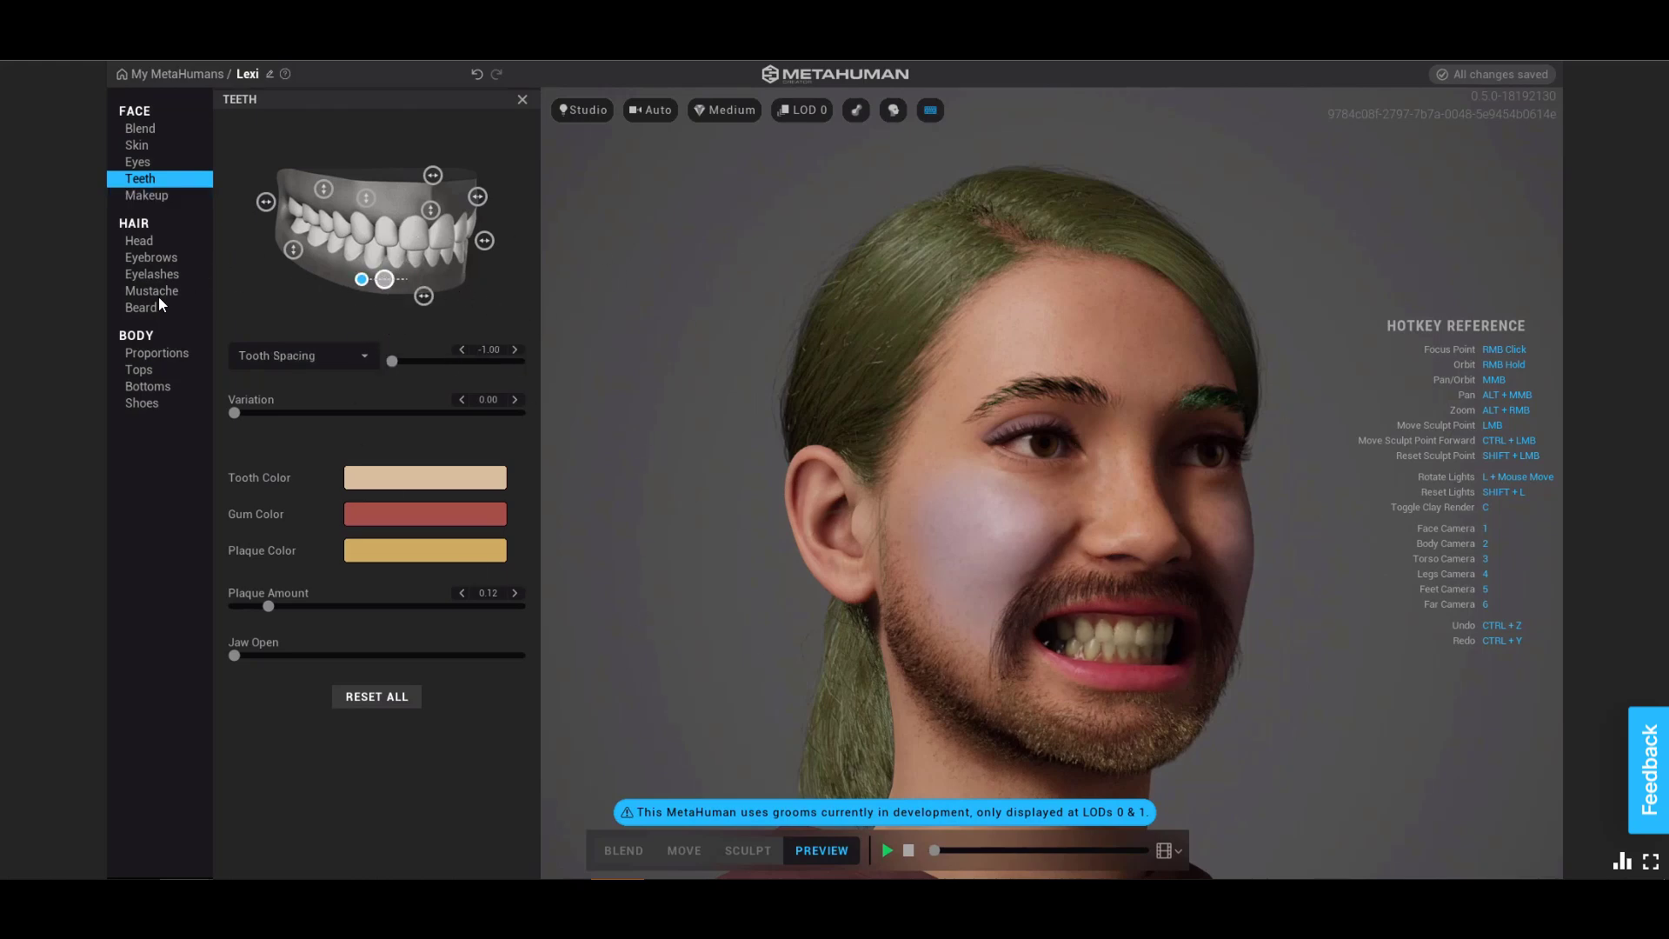
Set the head scale of the average-height body to 1.00.
click(165, 353)
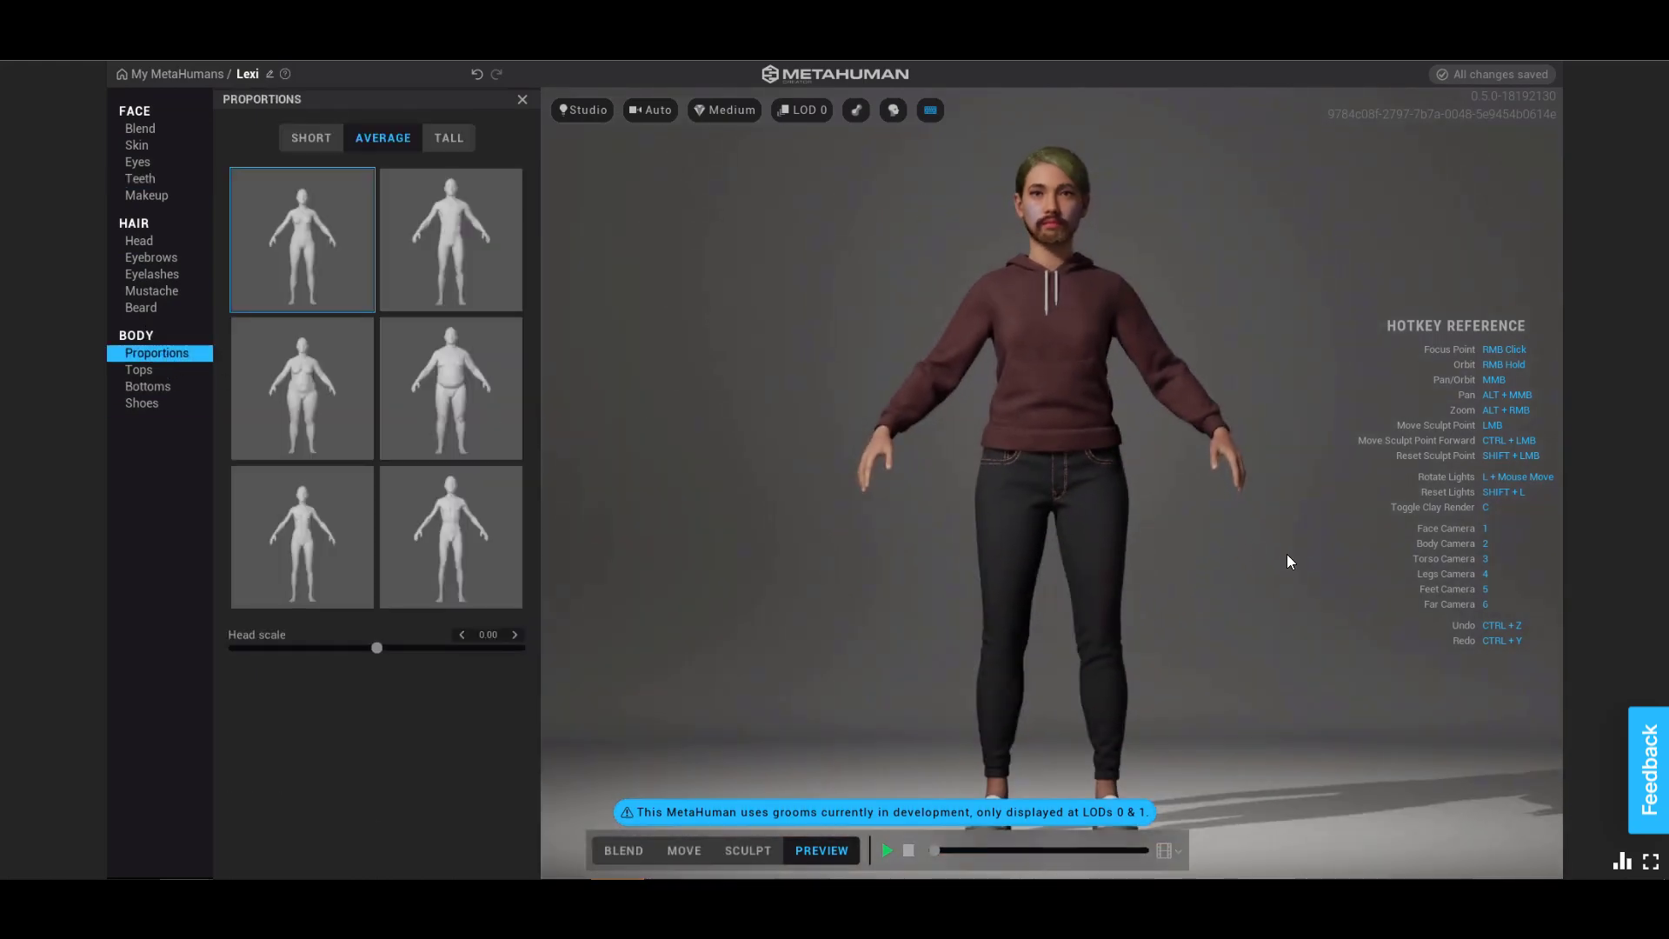
right_drag(1155, 595, 1352, 630)
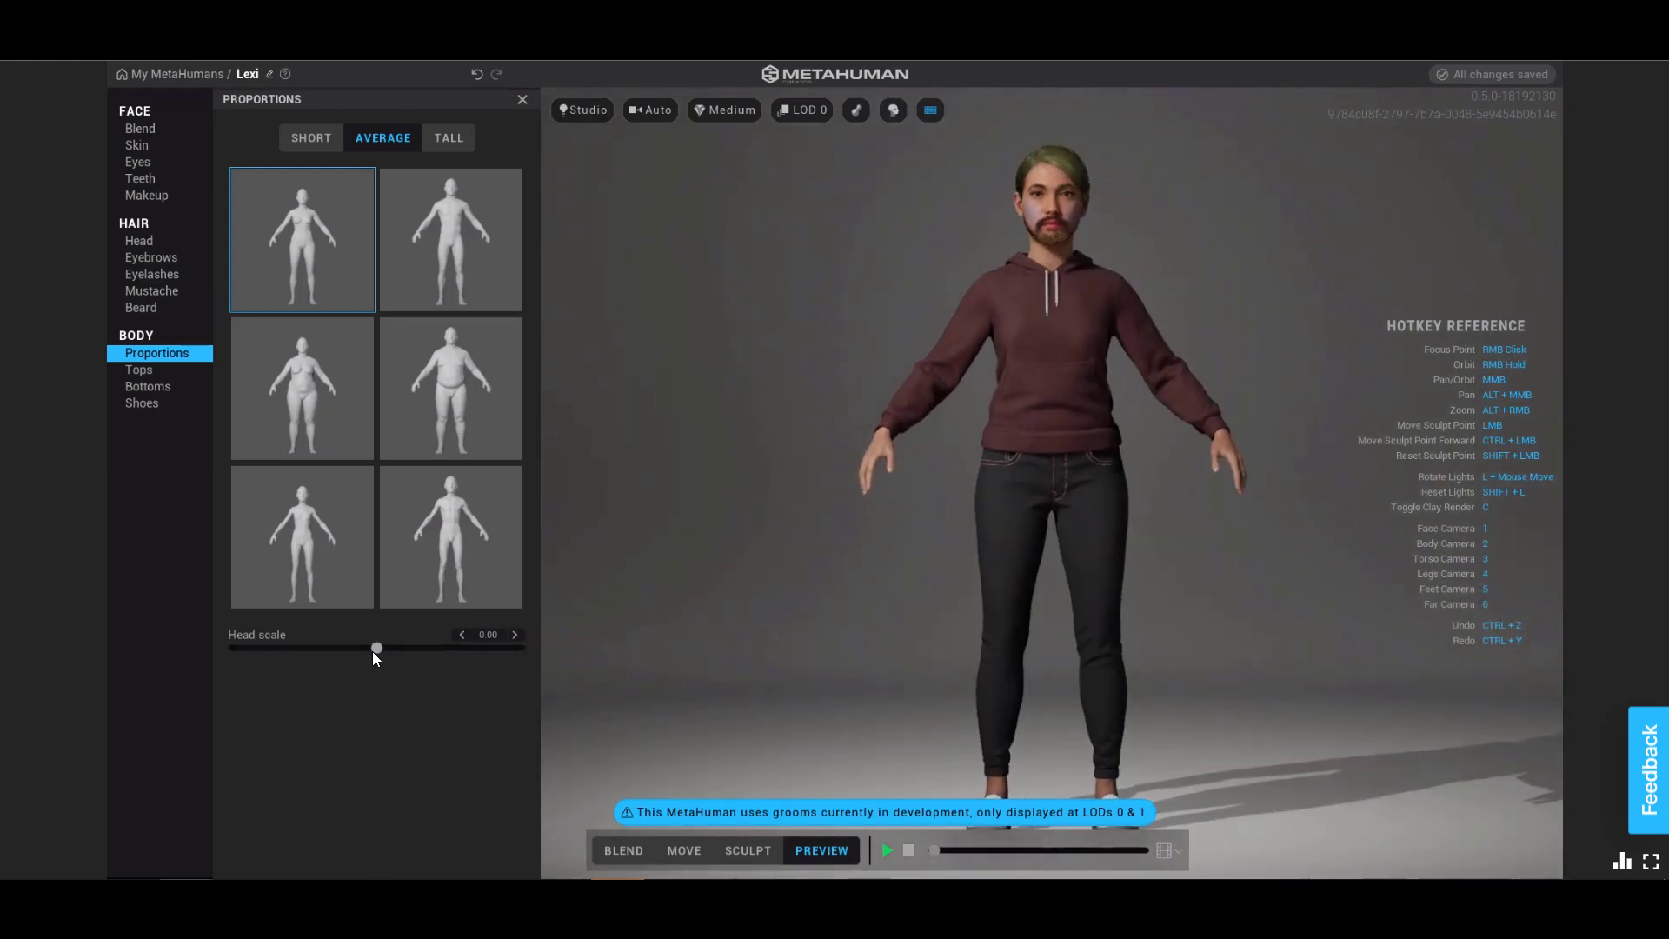
drag(388, 654, 721, 655)
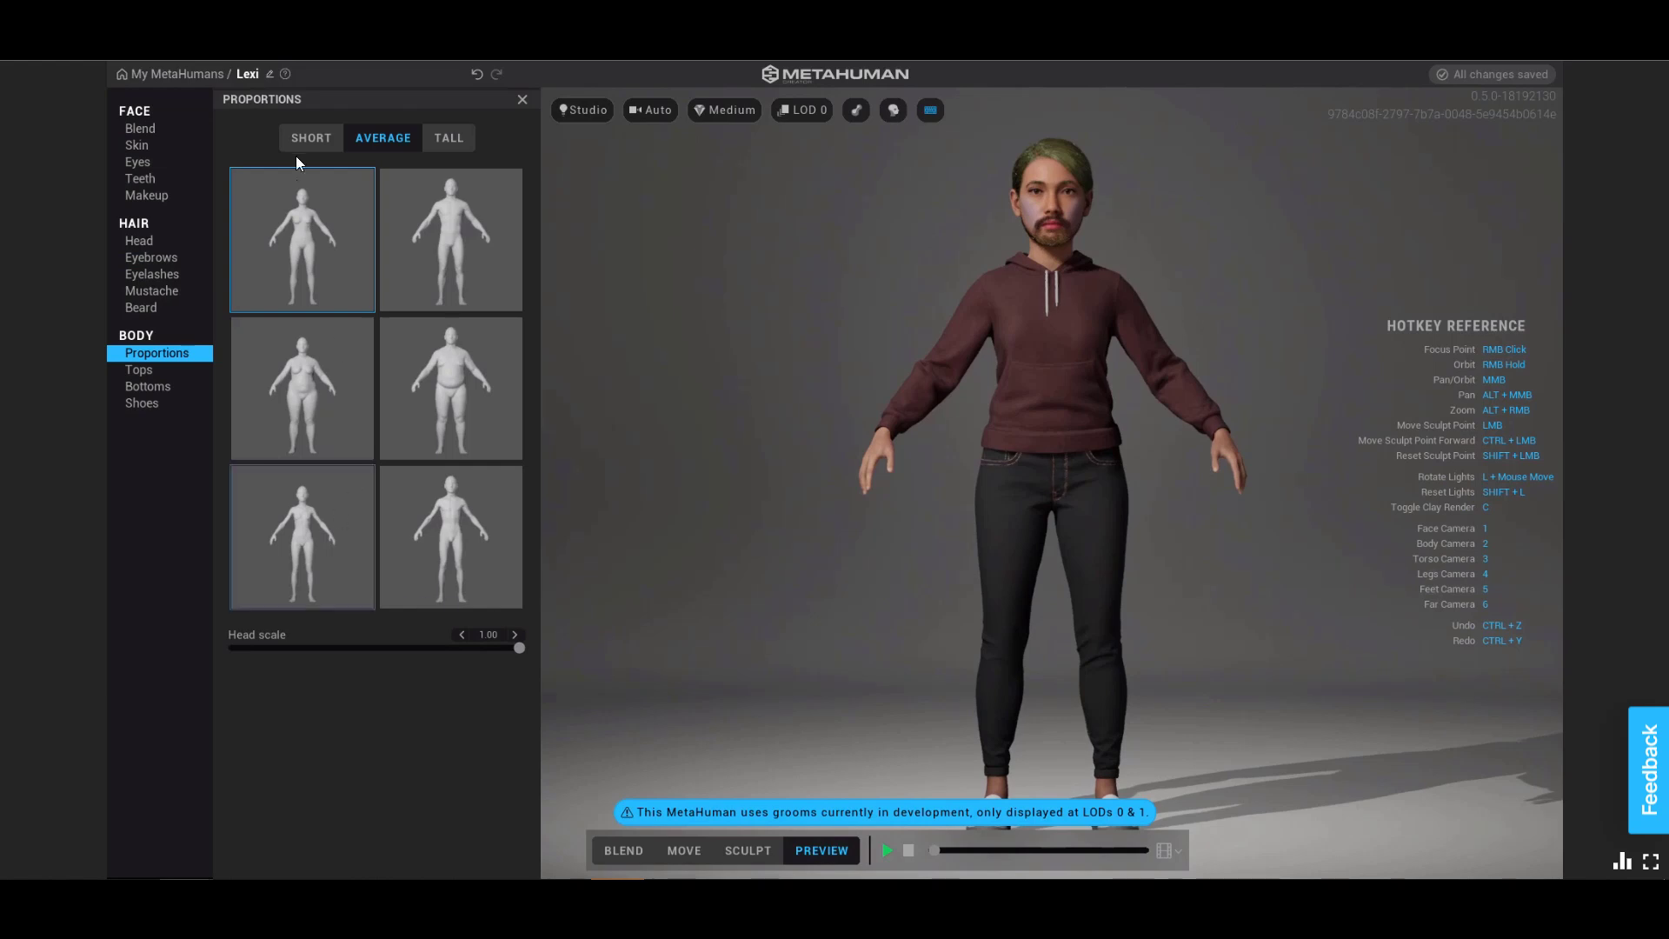
Apply the first body type of the third row in short height and vary its head scale, ending at 1.00.
click(312, 139)
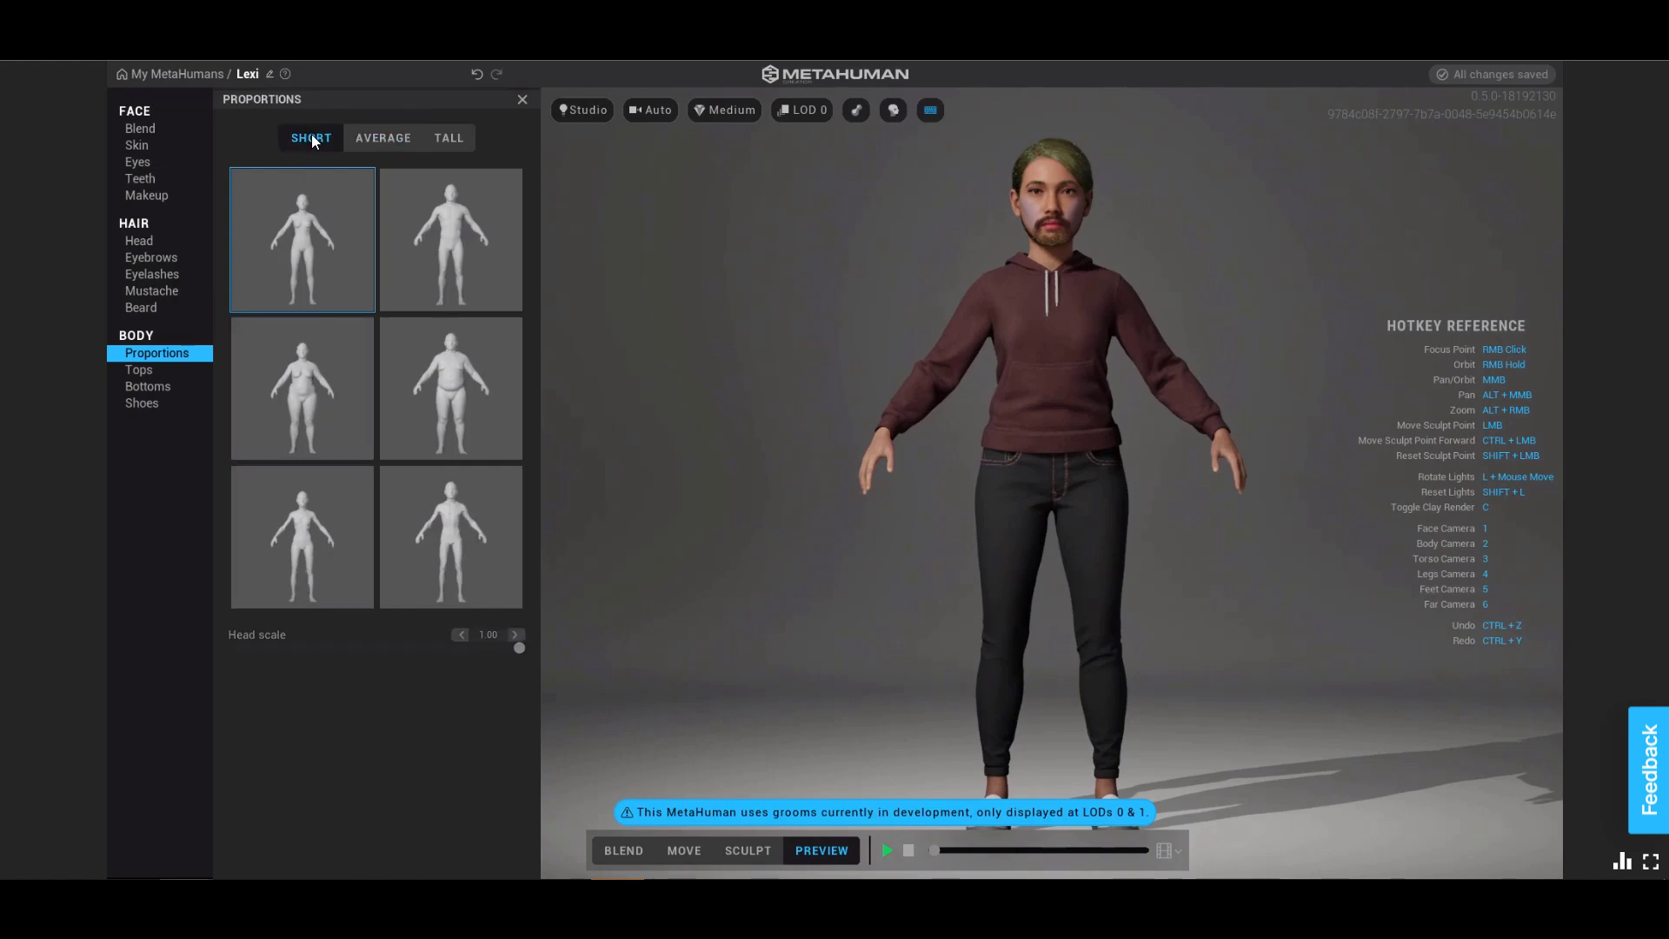
click(322, 528)
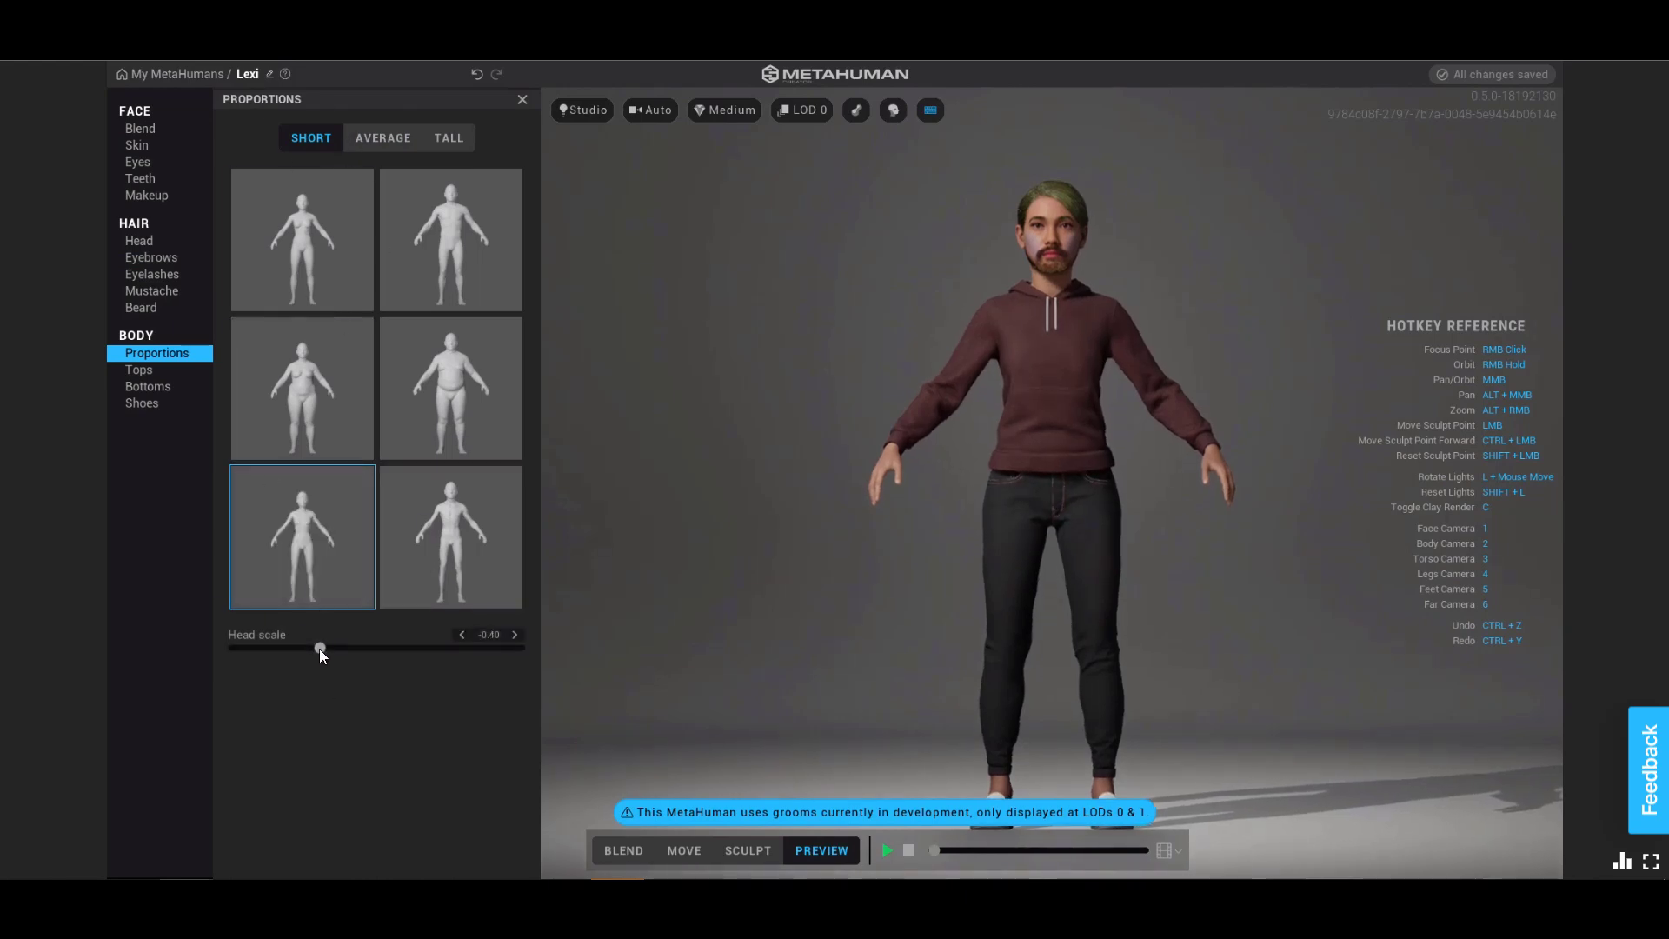
drag(320, 648, 480, 654)
drag(618, 654, 815, 665)
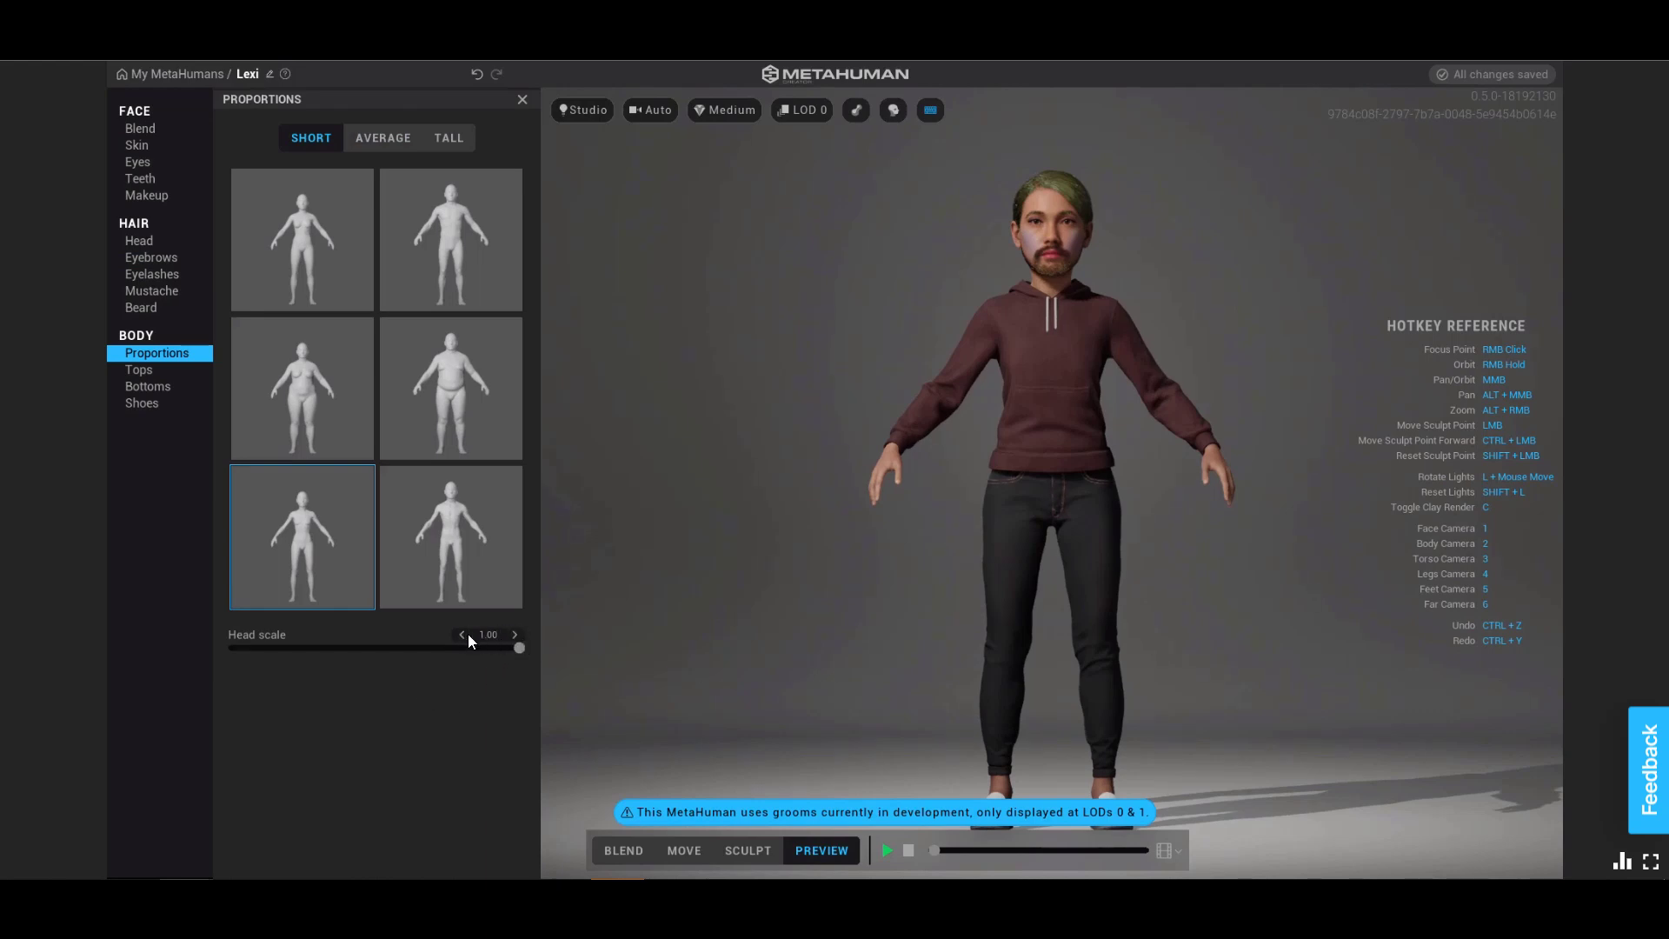
drag(517, 649, 453, 650)
drag(660, 674, 879, 680)
mouse_move(1307, 634)
right_down()
mouse_move(852, 621)
mouse_move(1291, 655)
right_up()
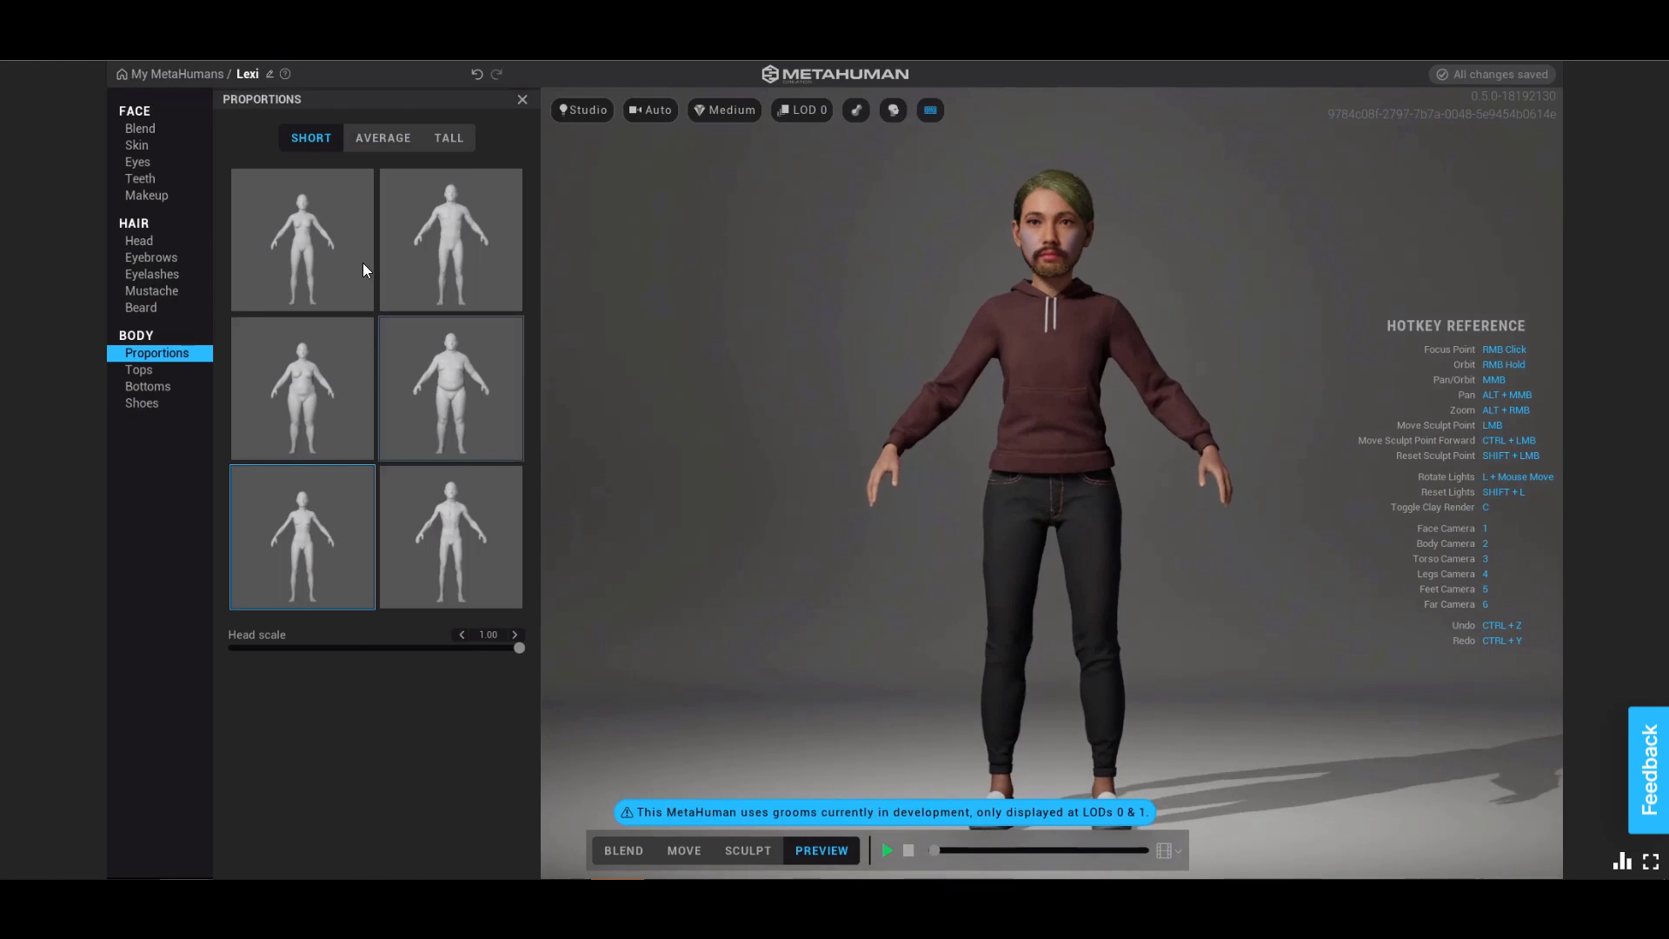
Recolor the hoodie with blue 003A96 as secondary color and orange 8F3600 as primary color.
click(144, 376)
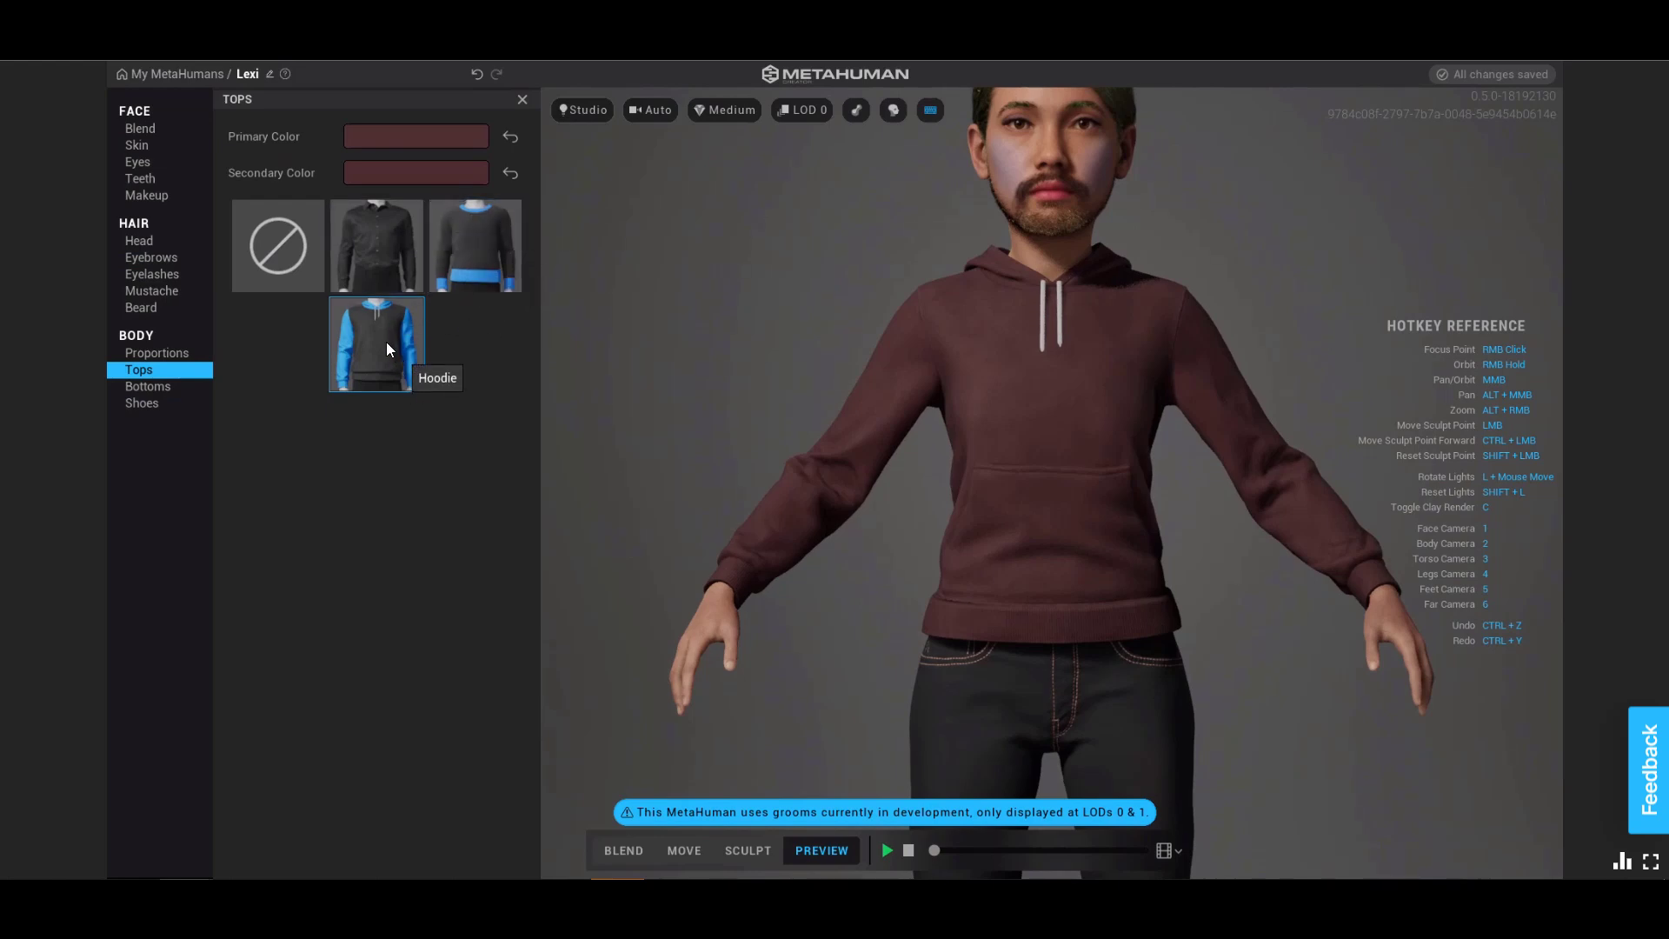
click(416, 181)
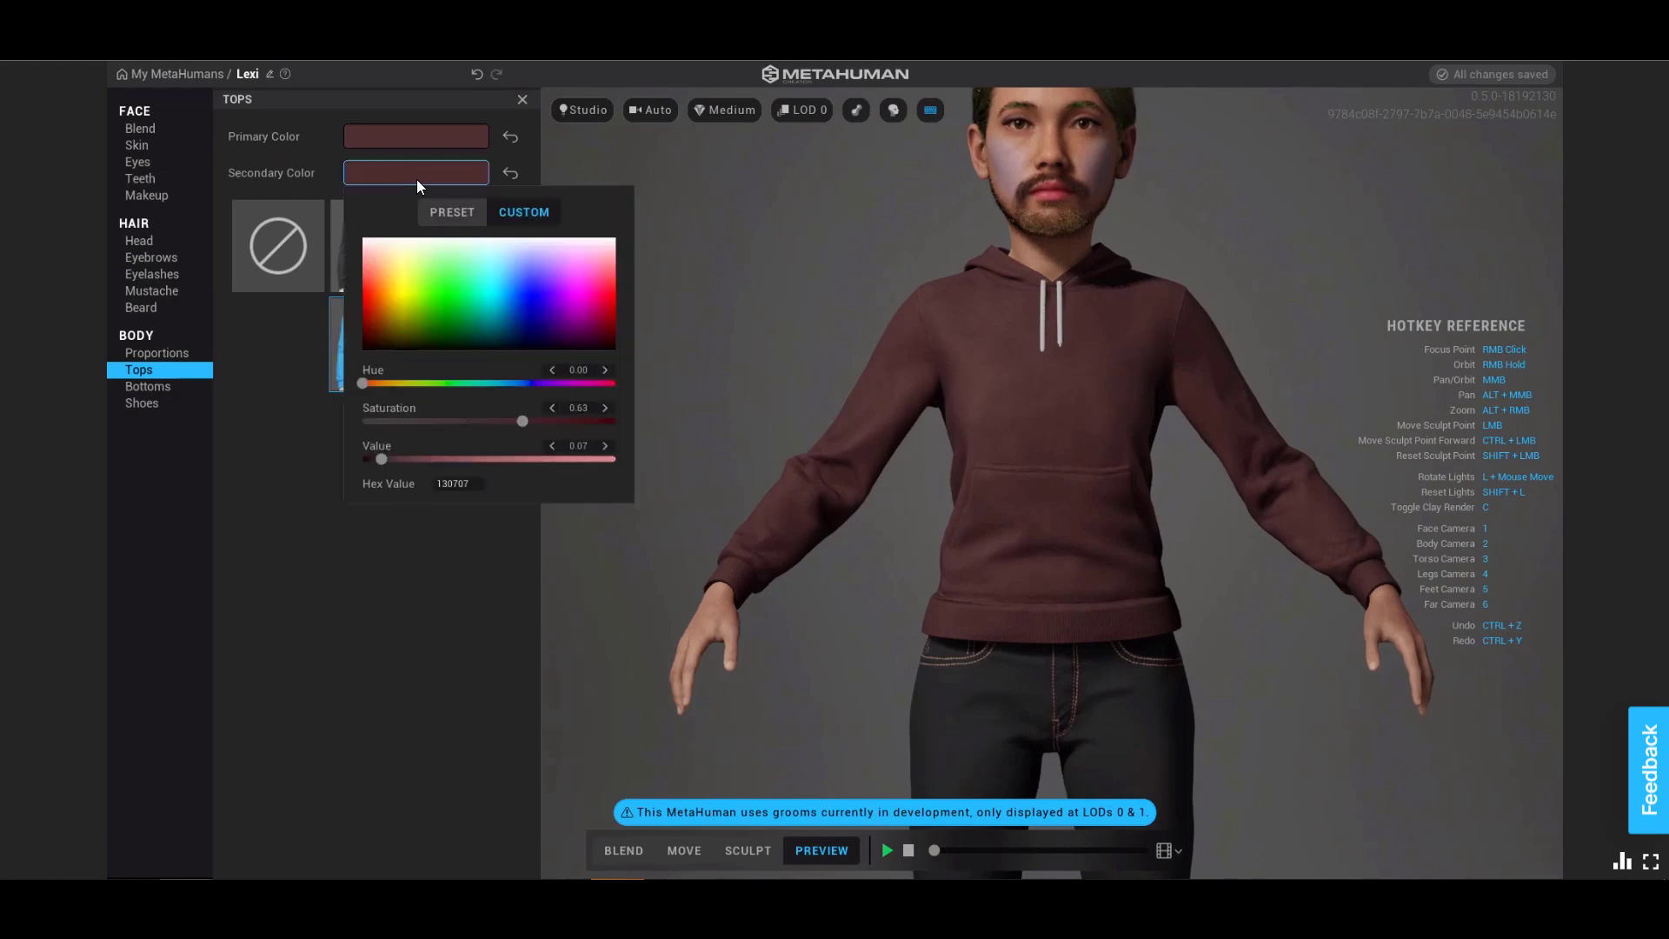
drag(438, 292, 514, 320)
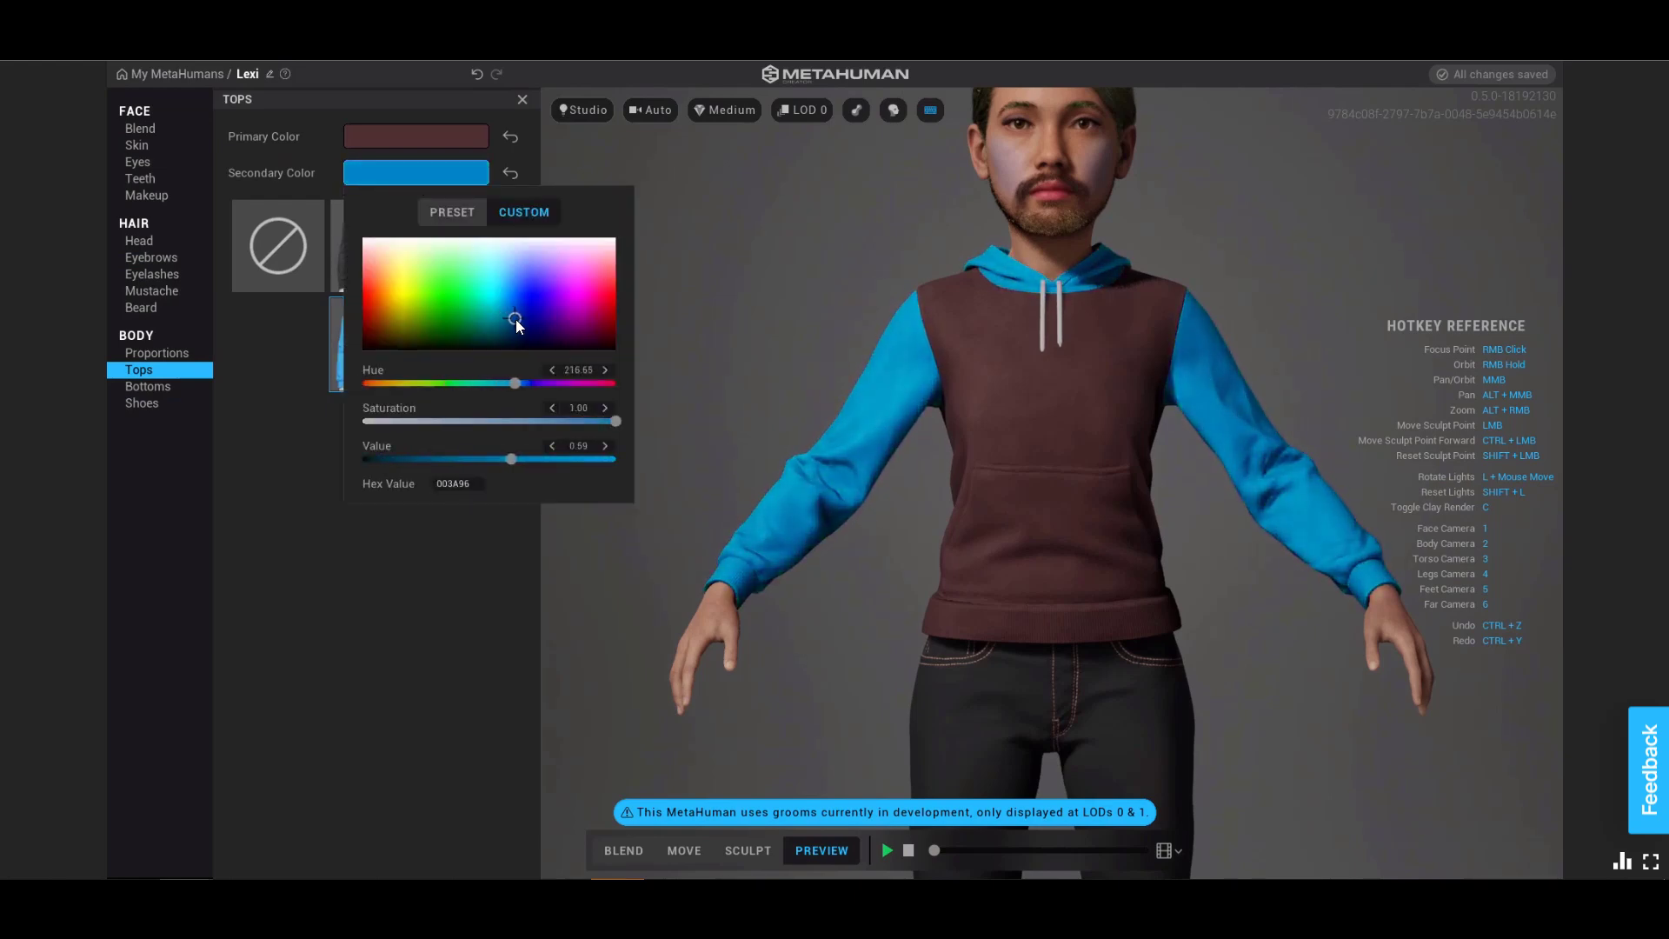
click(396, 135)
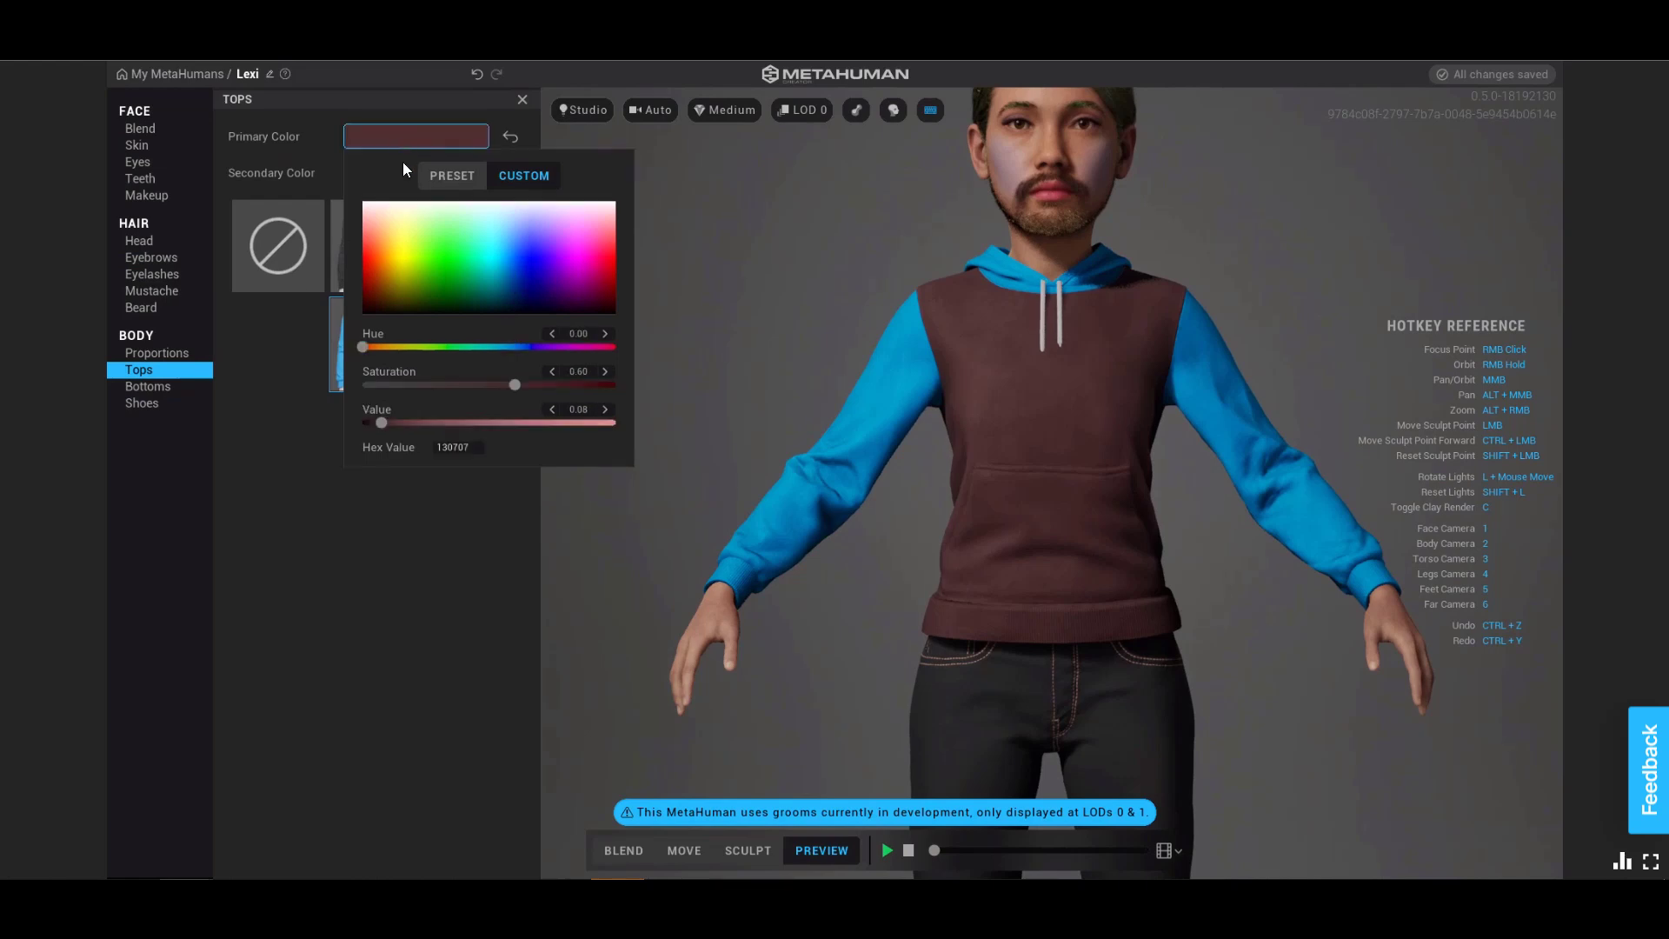
drag(441, 281, 373, 285)
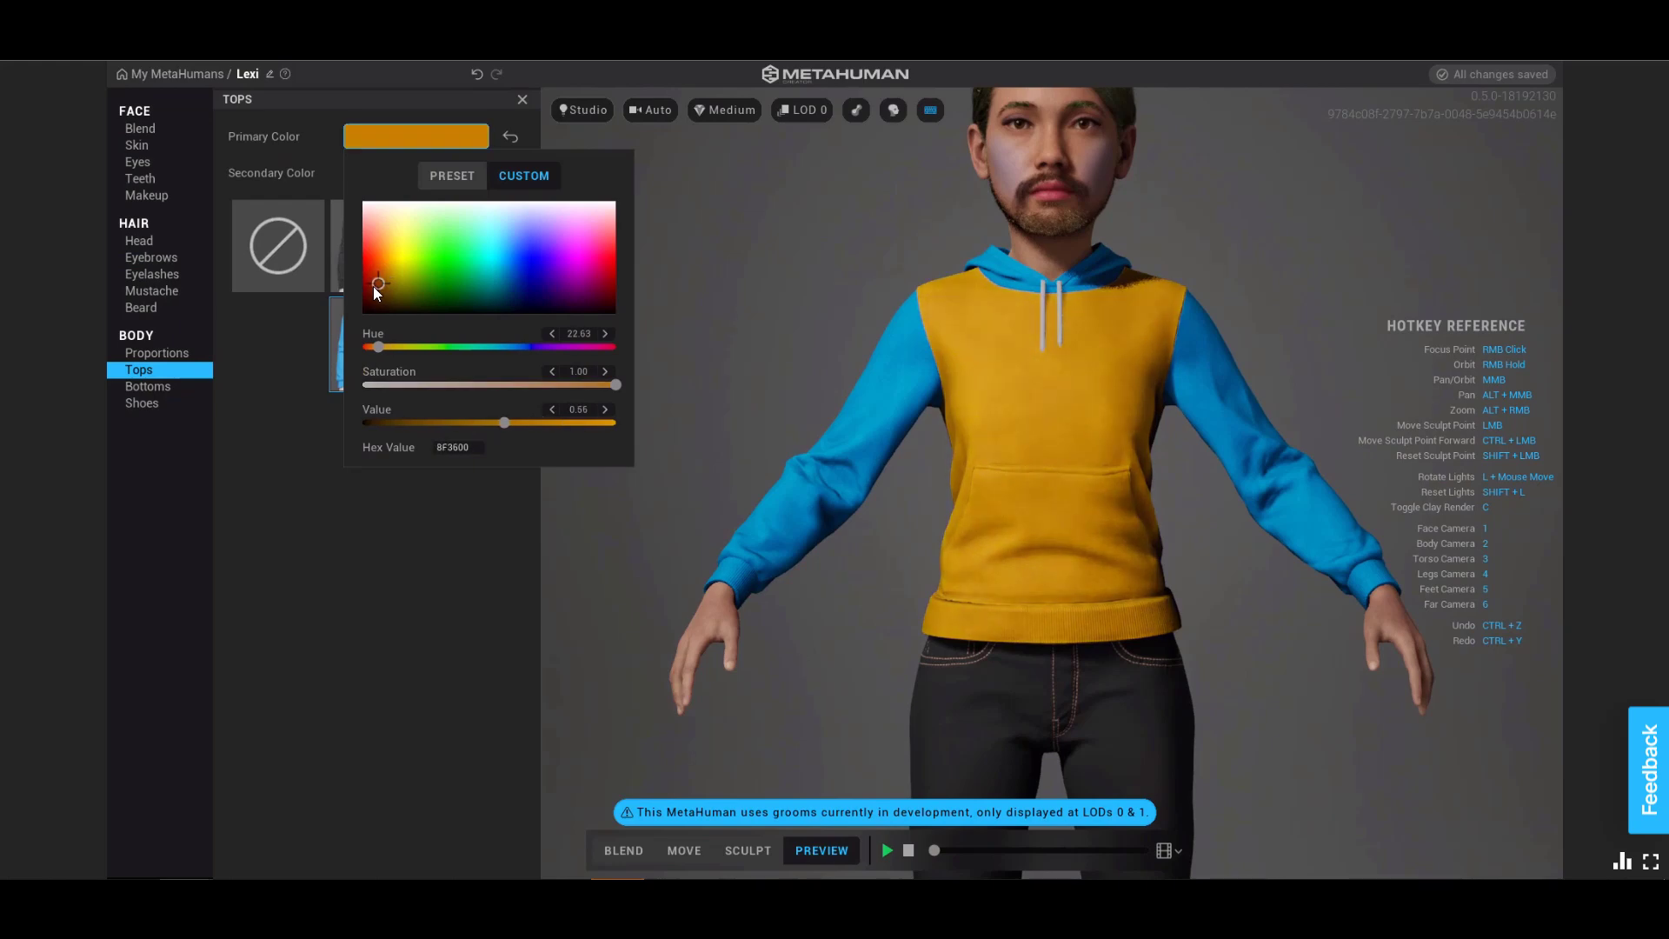
Inspect the recolored hoodie on the character from an angle, both at full-body distance and close up.
right_drag(1302, 702, 1166, 584)
scroll(1163, 491, down, 5)
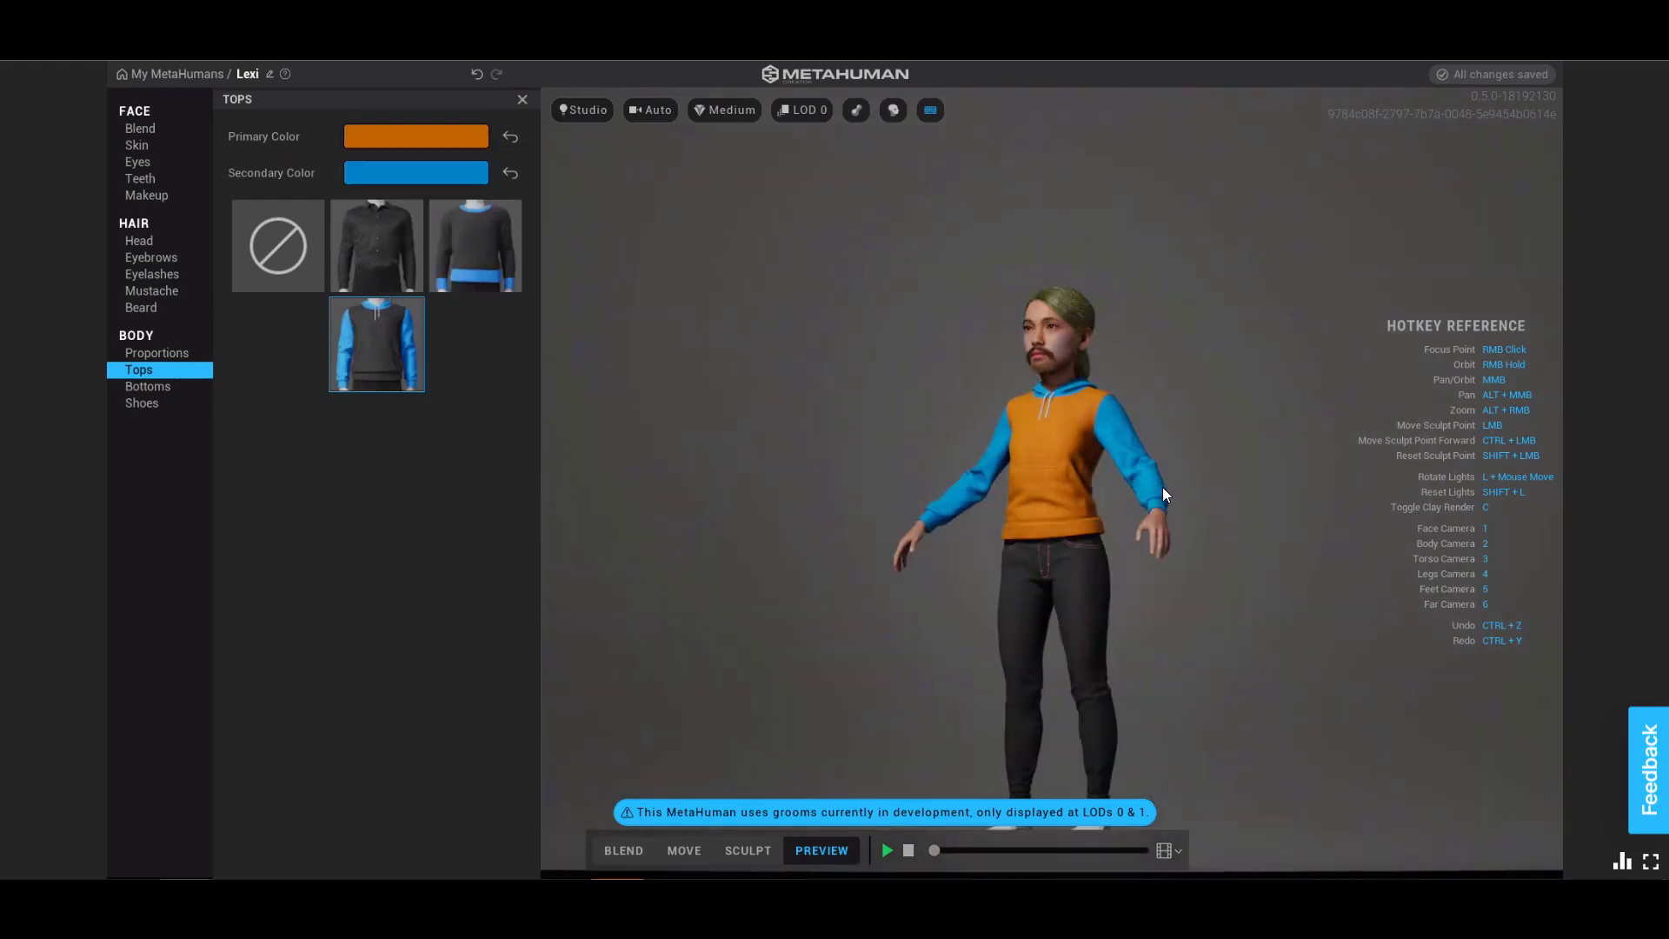
scroll(1162, 487, up, 5)
right_drag(1162, 487, 1237, 589)
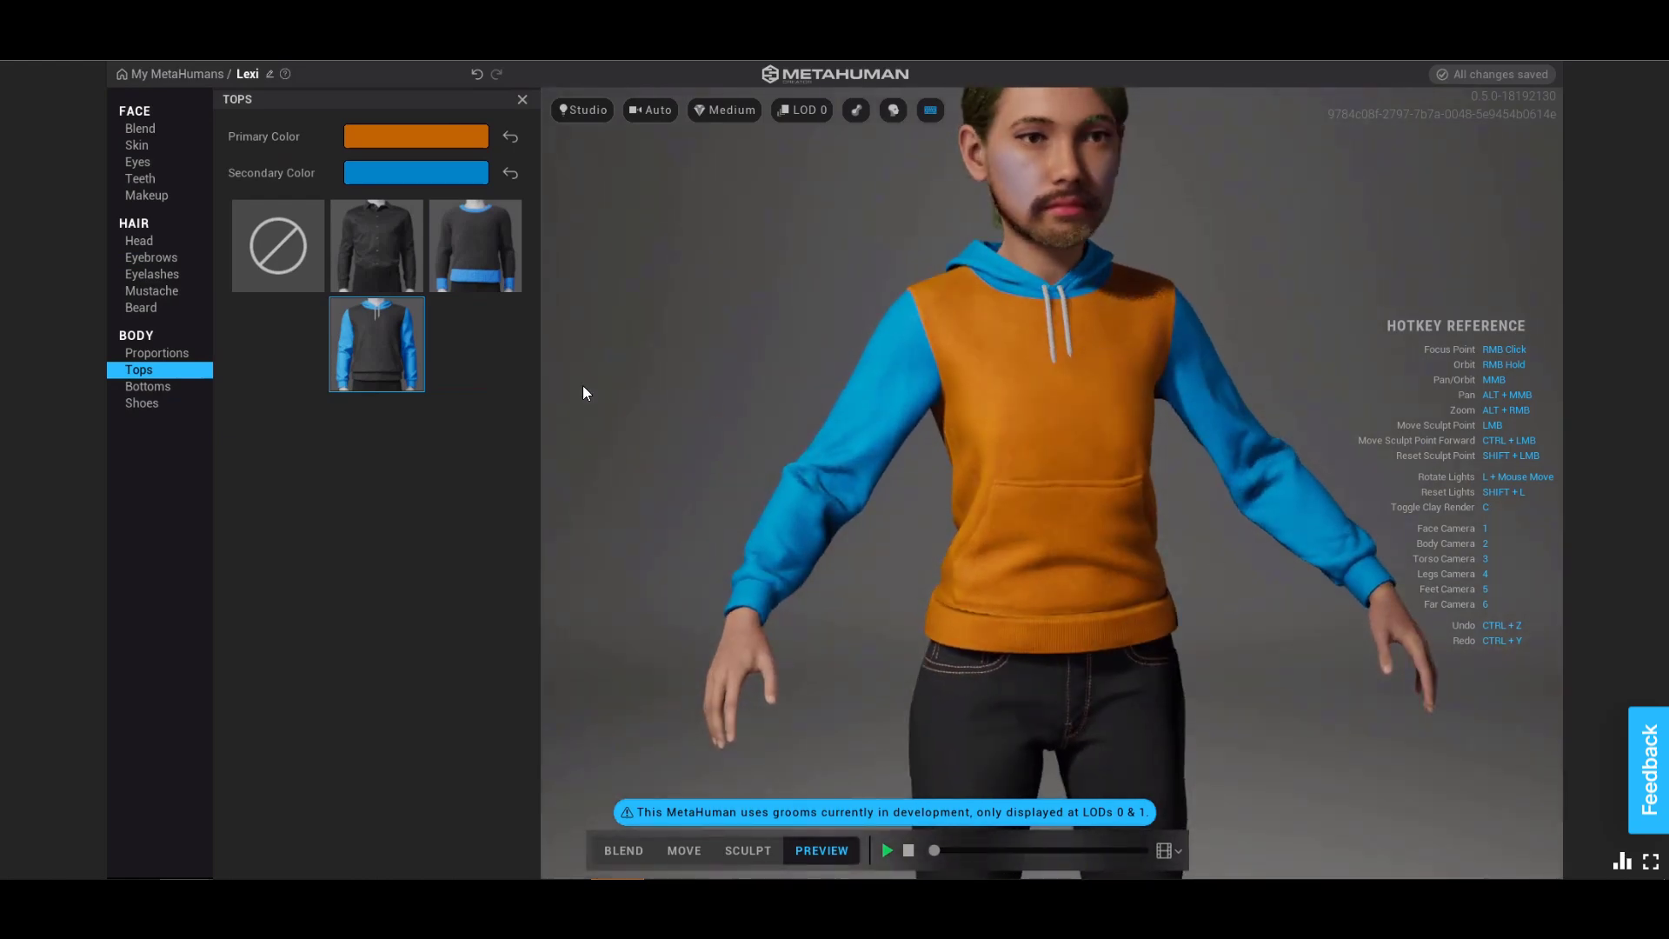
View the bottoms and shoes options and examine the character's trousers and slip-on shoes.
click(153, 387)
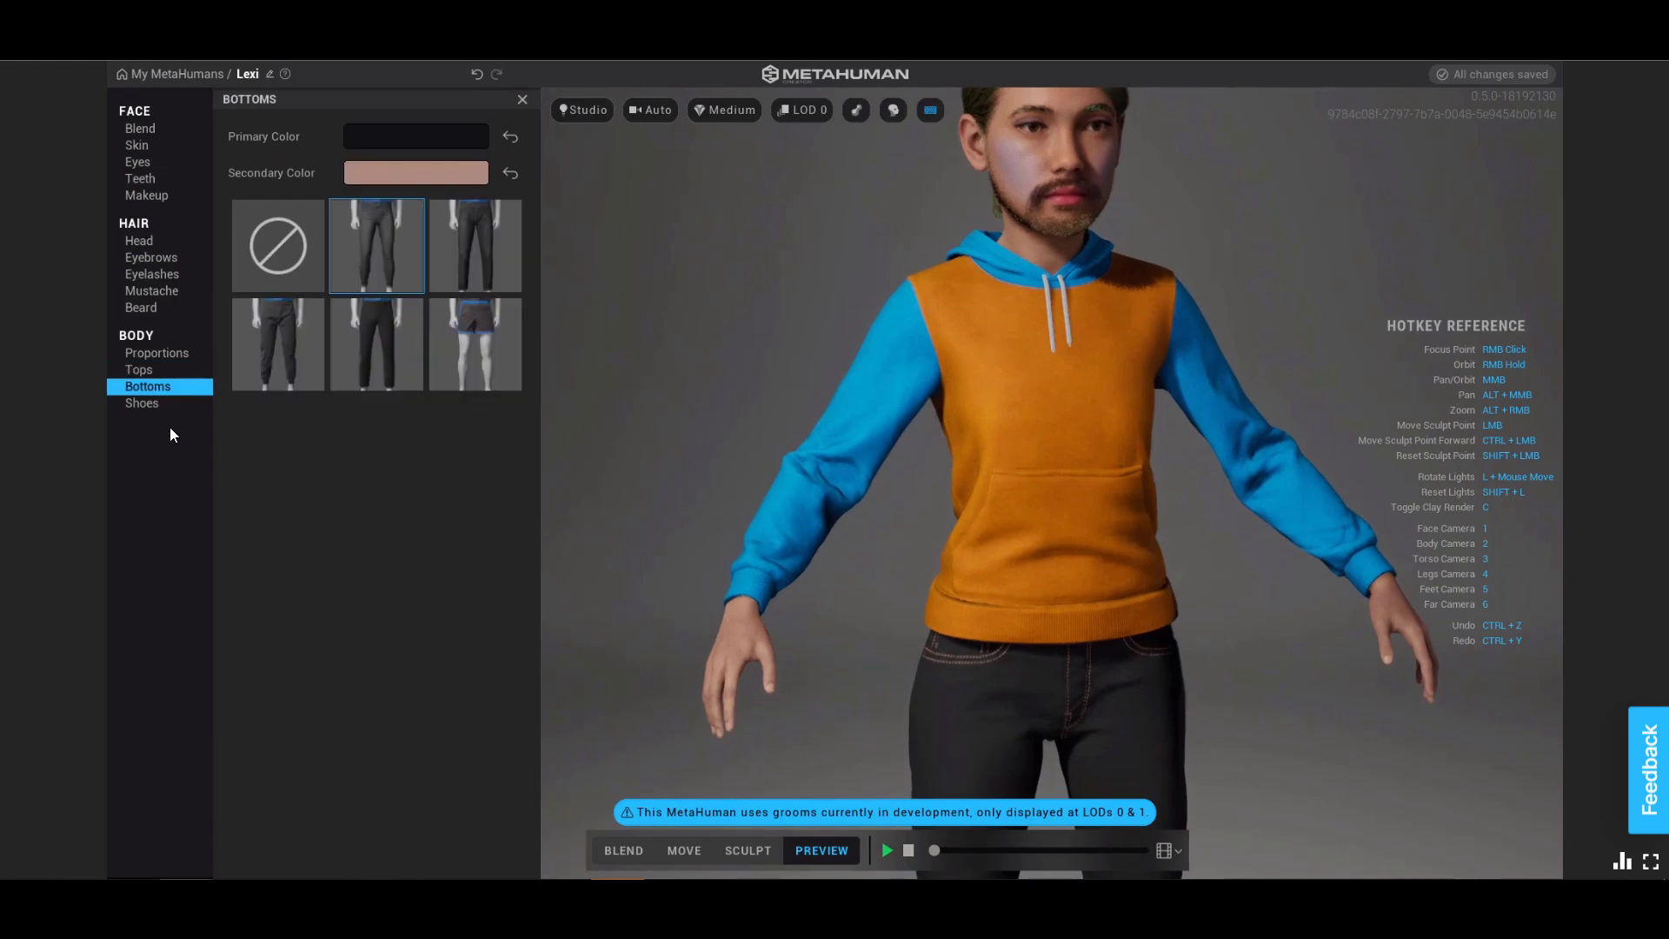
click(154, 403)
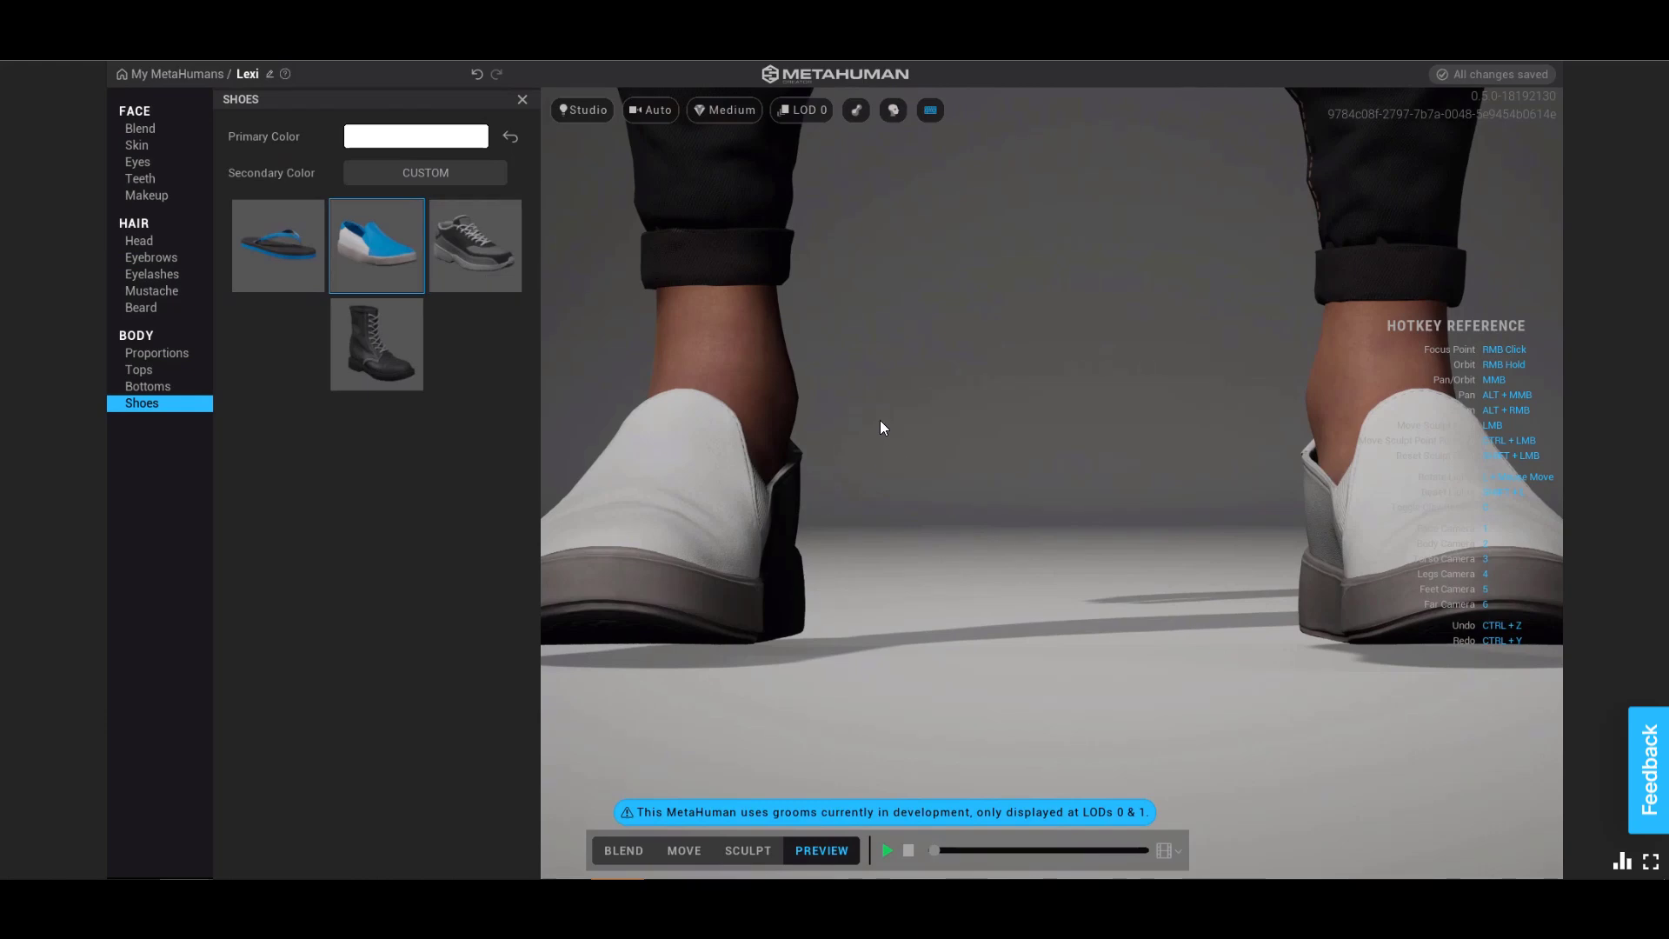
scroll(879, 423, down, 5)
key(4)
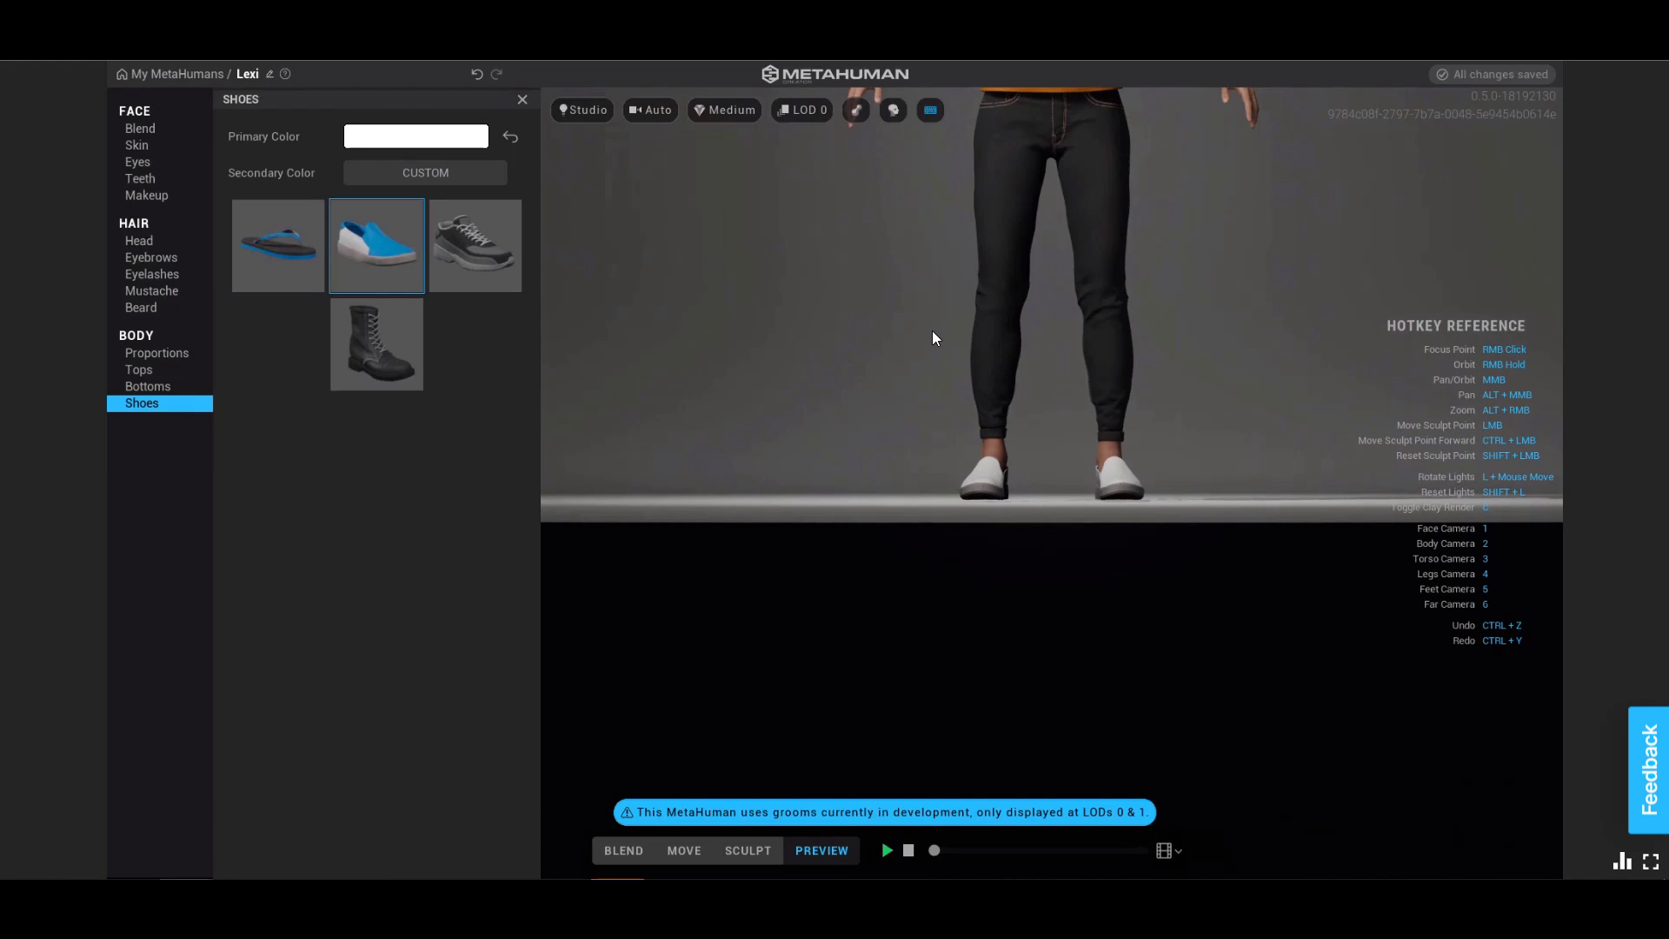
scroll(931, 331, up, 3)
click(588, 110)
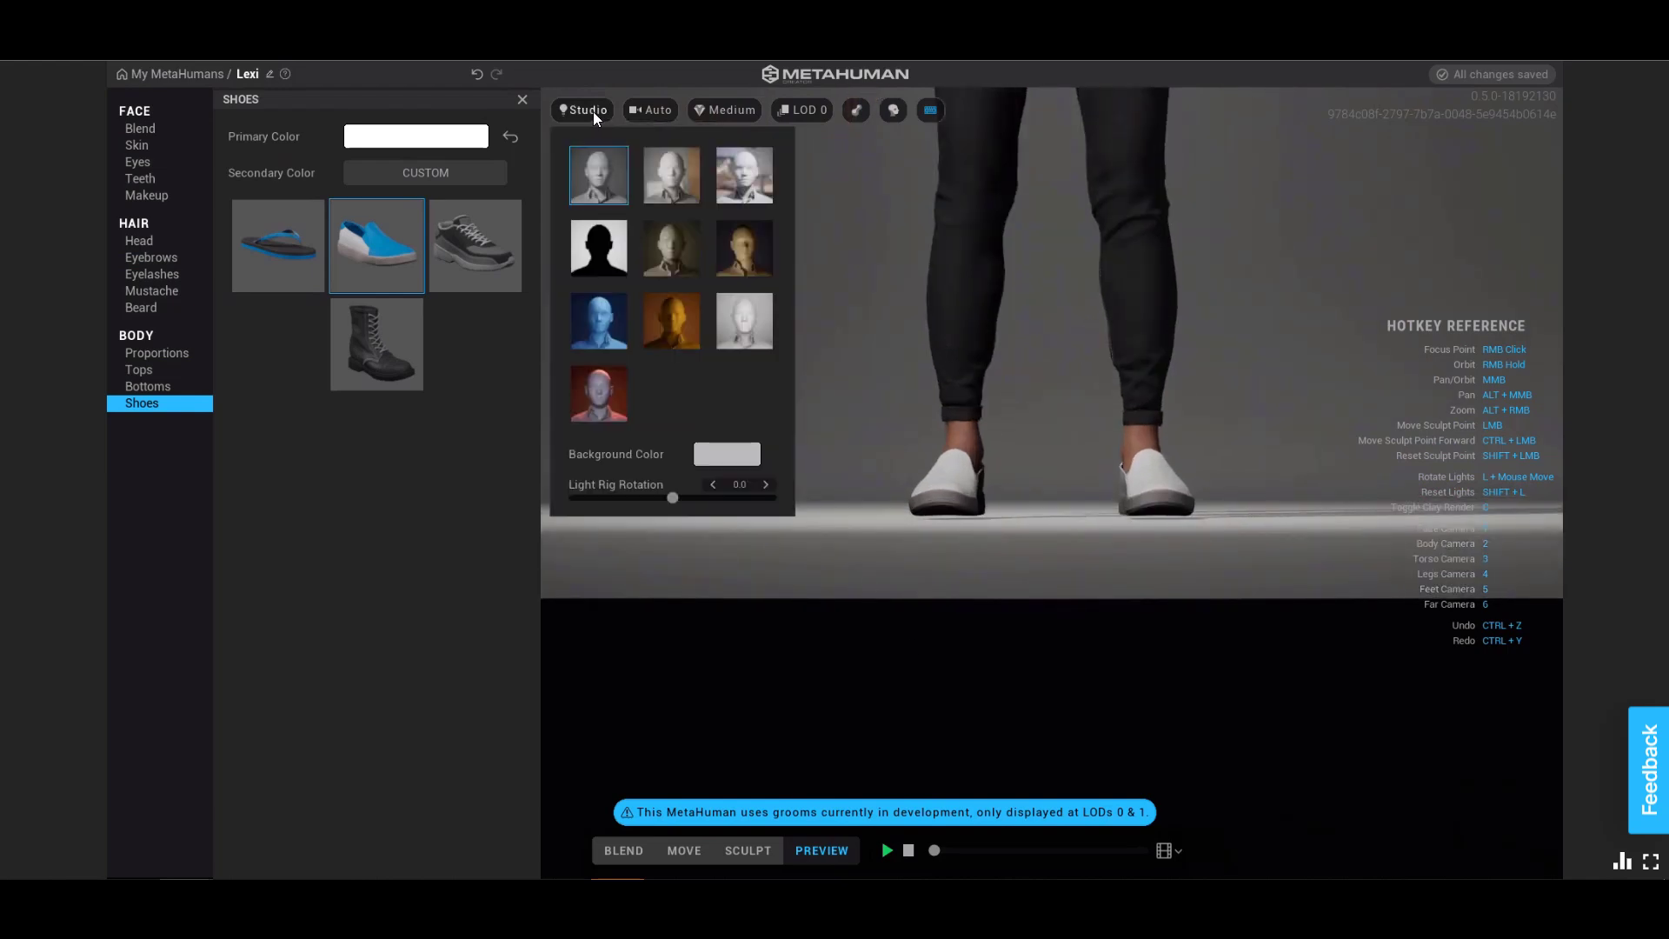
click(1051, 316)
key(3)
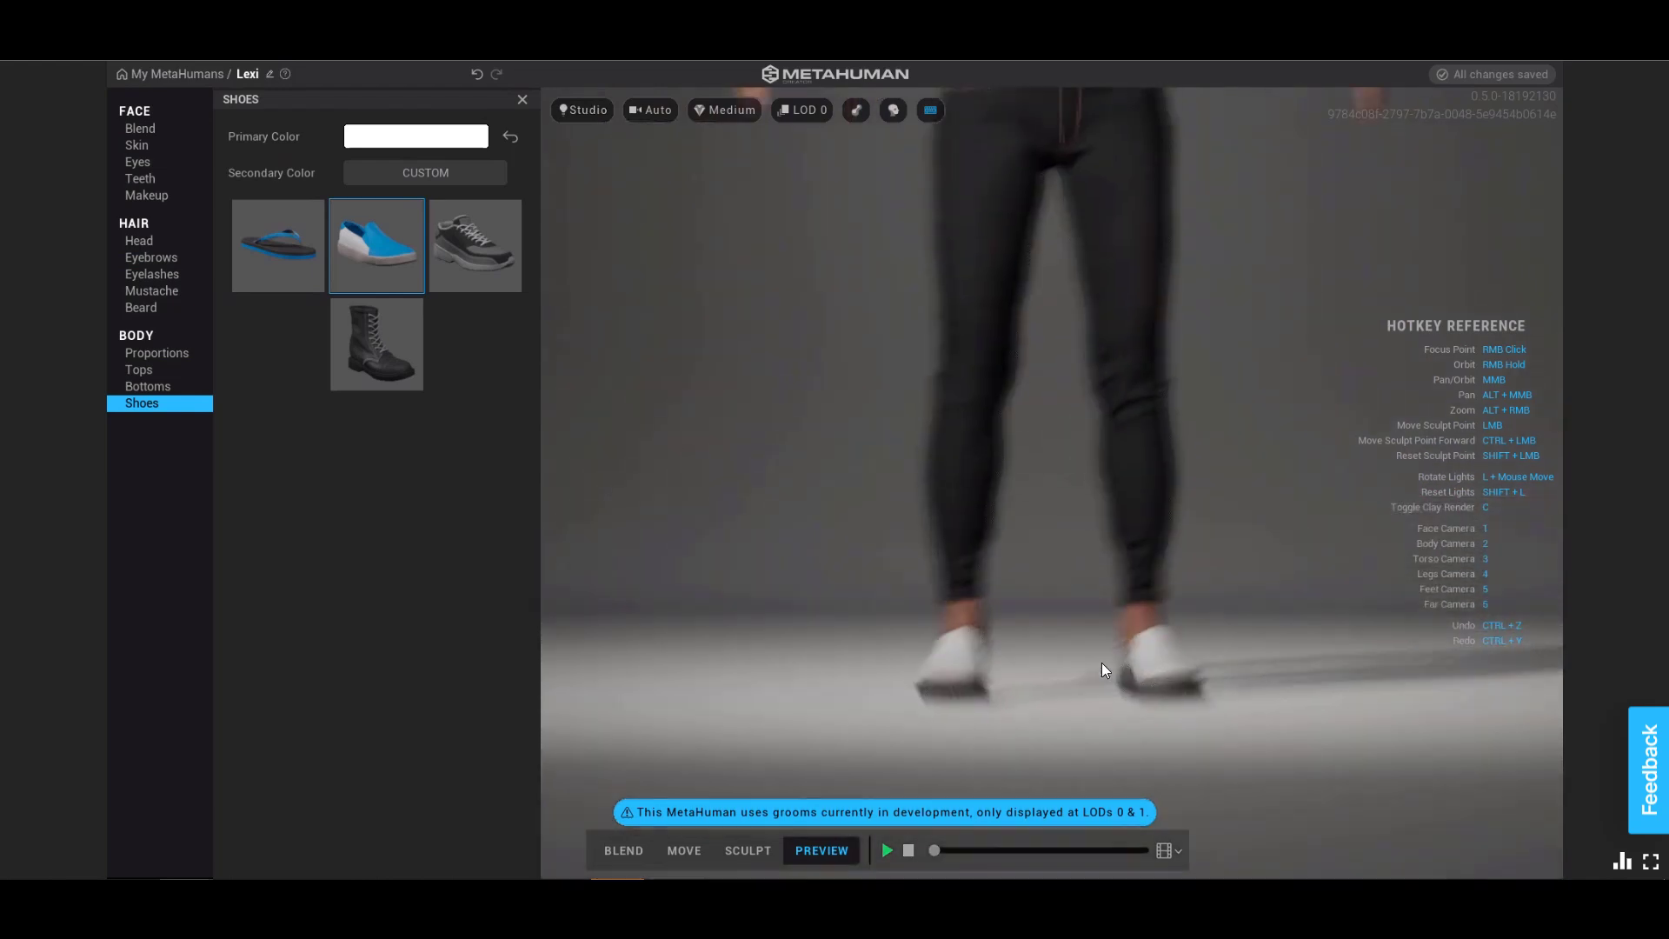
Try the Outdoor and Red Lantern lighting presets on the face, varying the light rig rotation and ending at -12.6.
key(1)
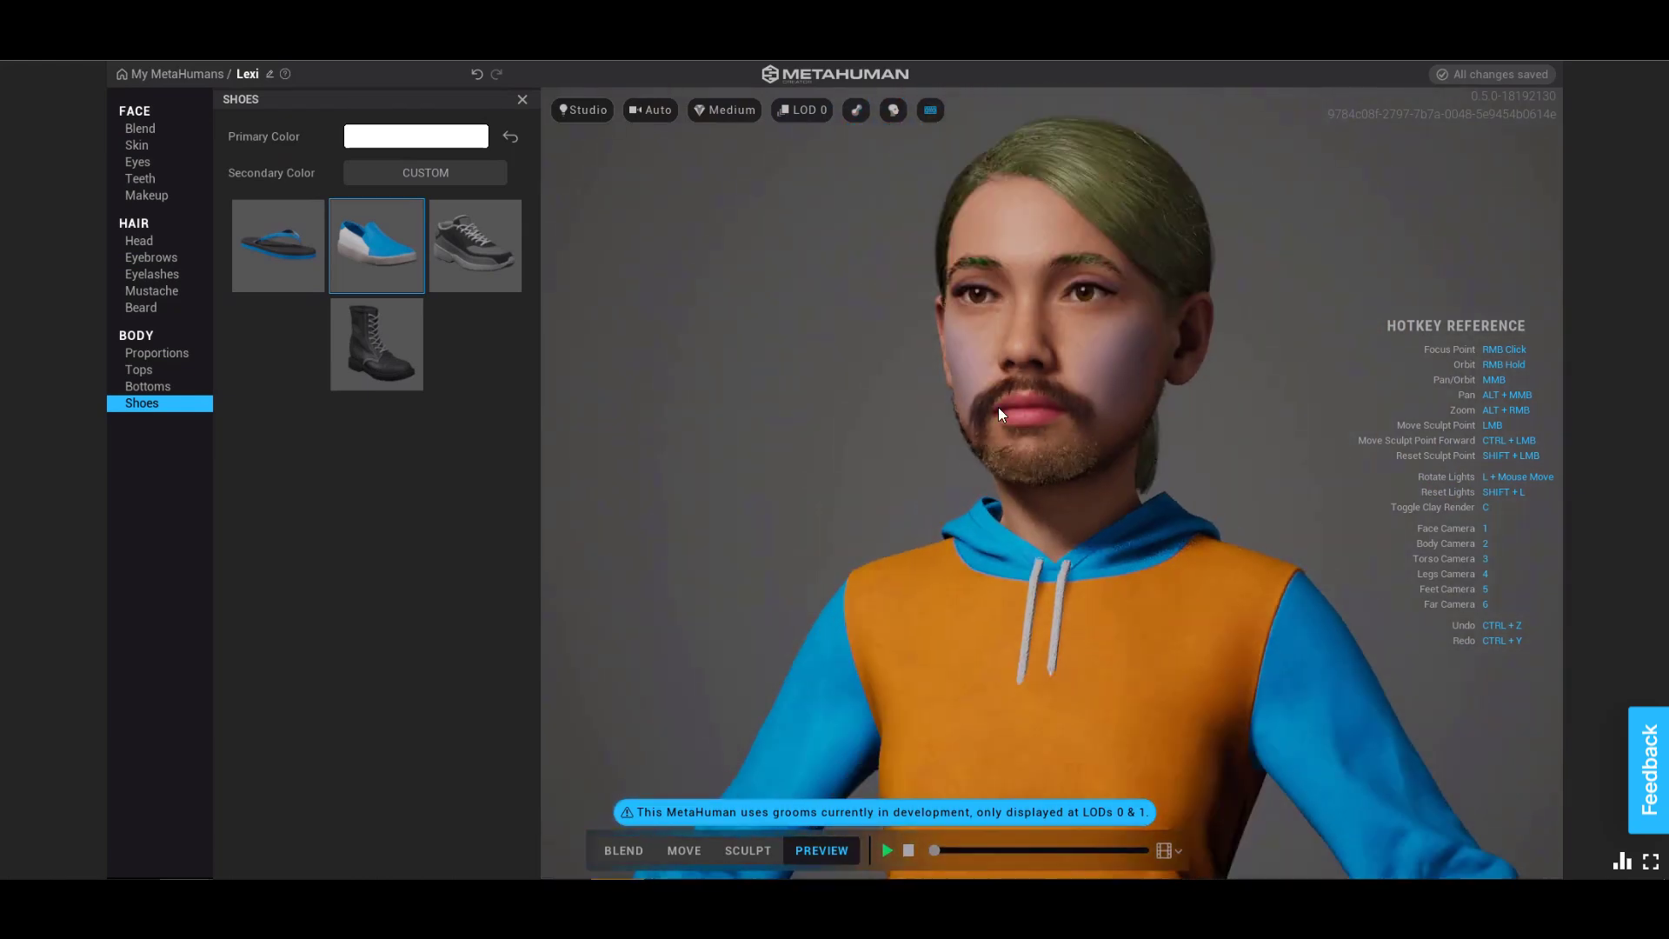
click(596, 108)
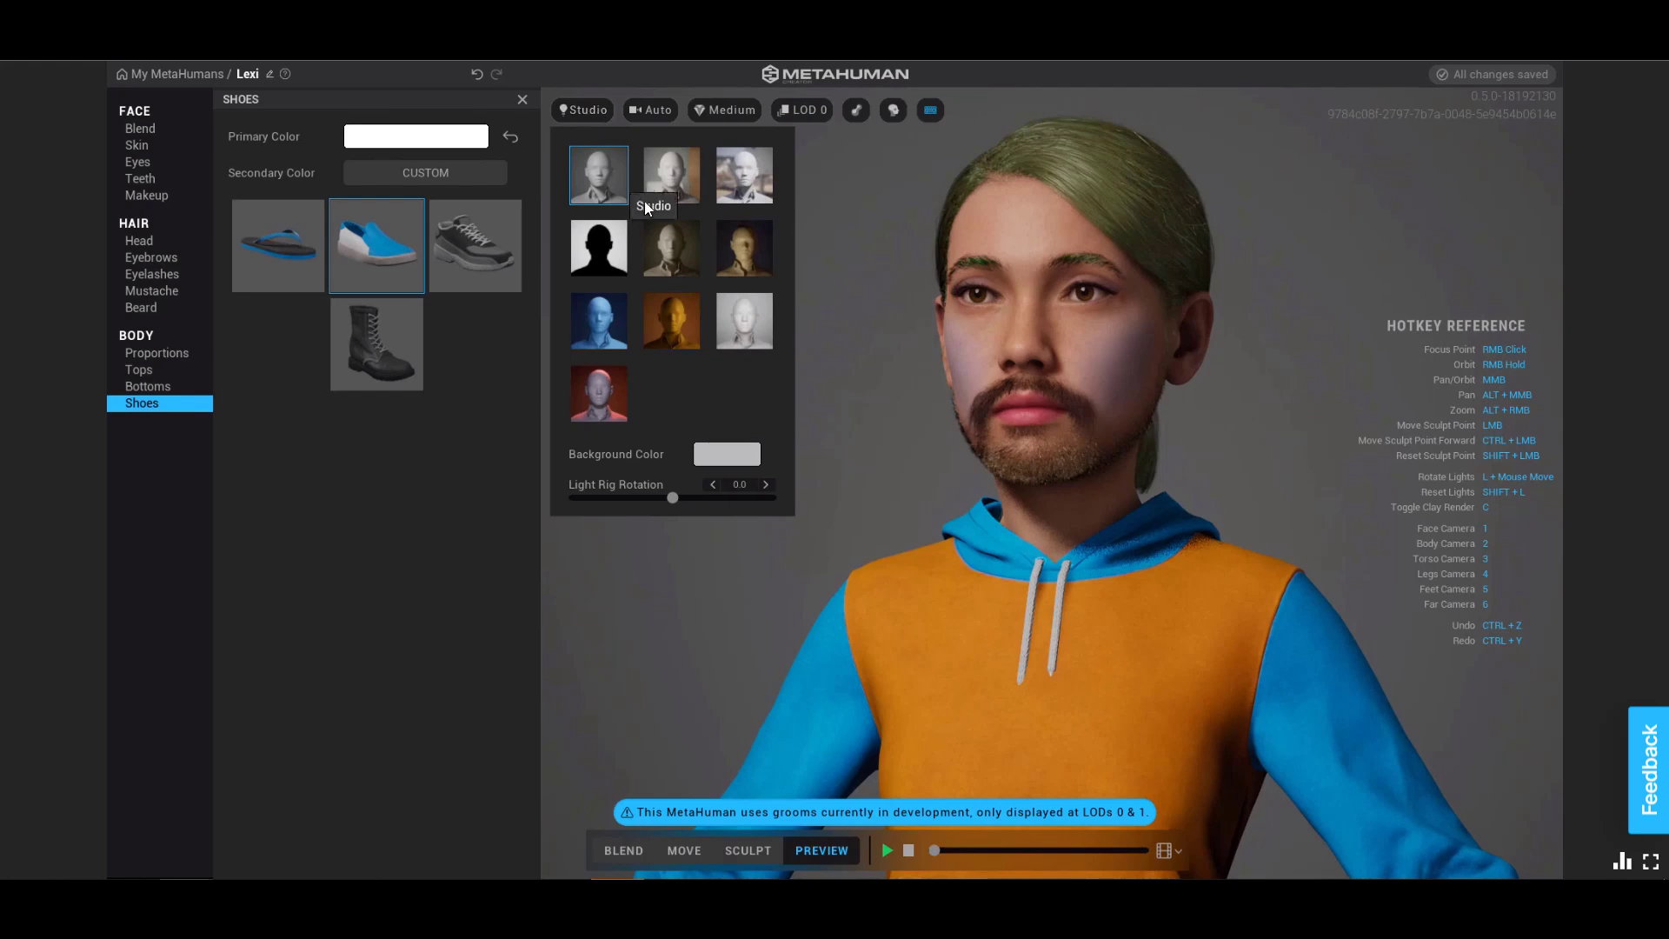
click(758, 173)
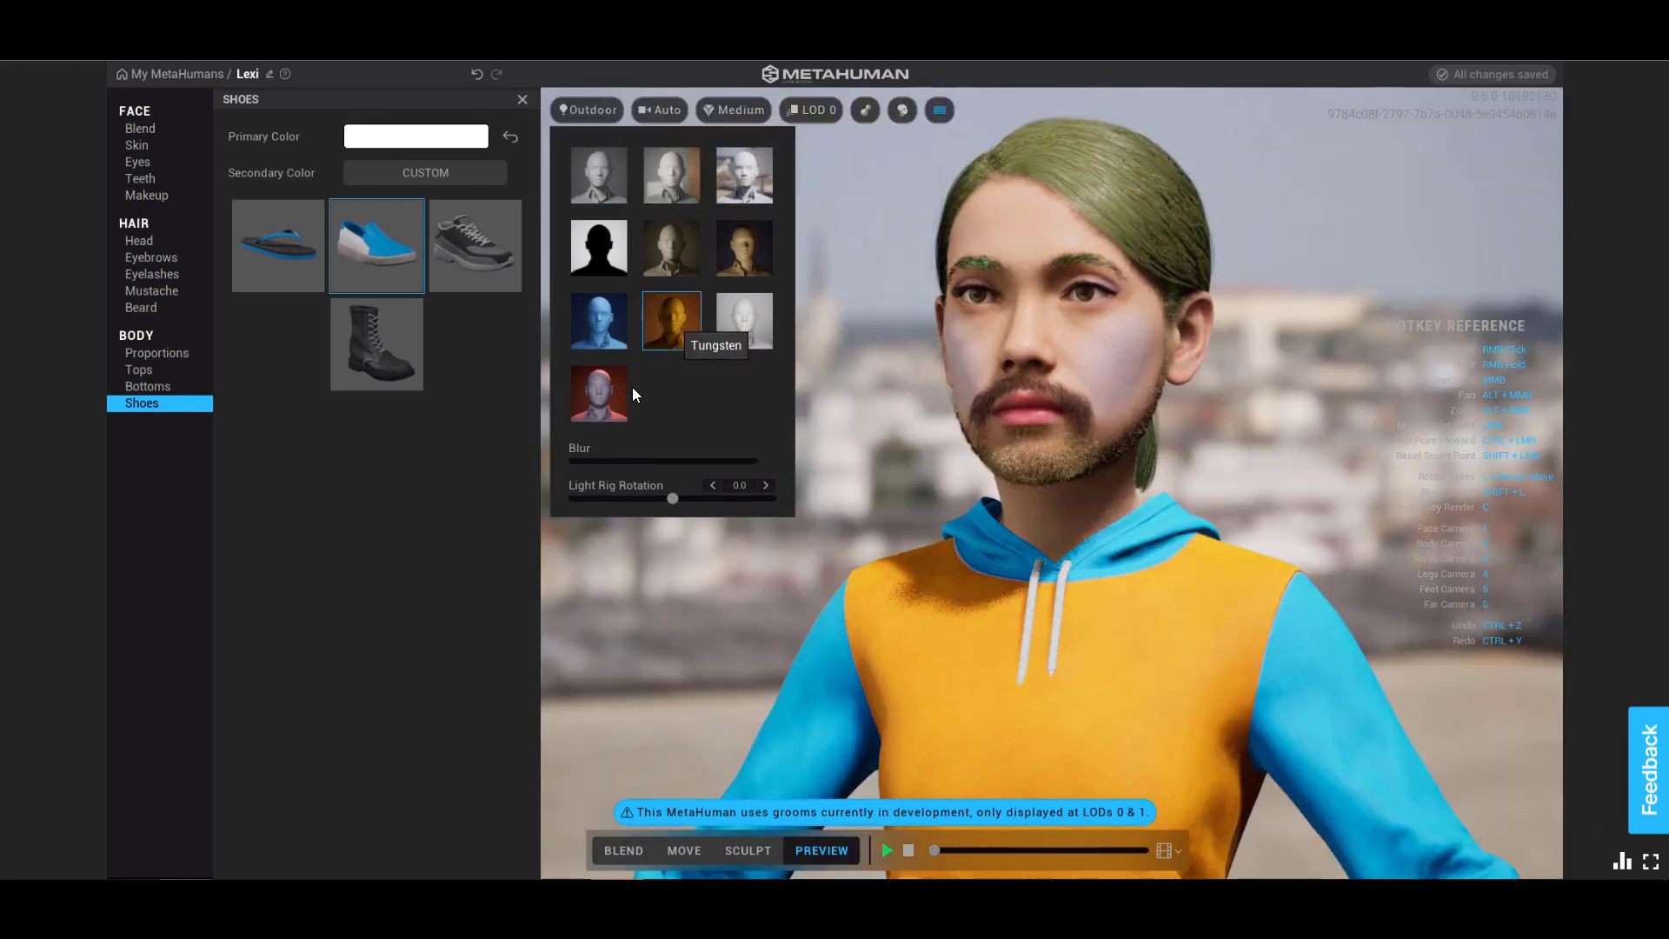
click(595, 380)
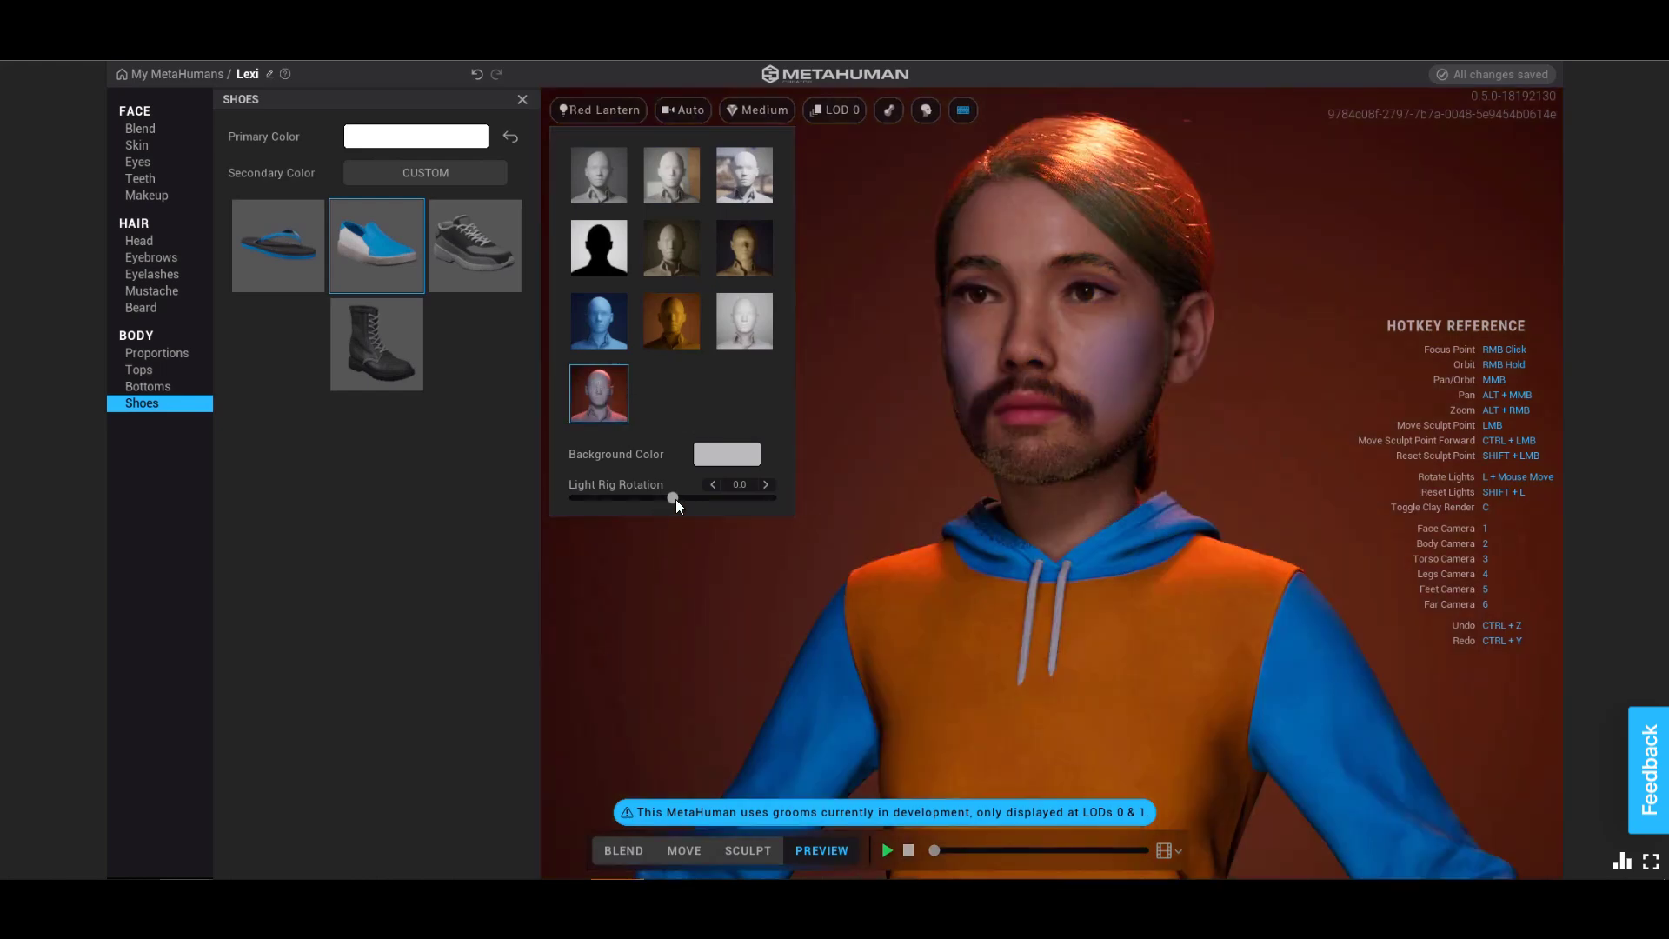
drag(674, 498, 717, 488)
drag(769, 483, 676, 477)
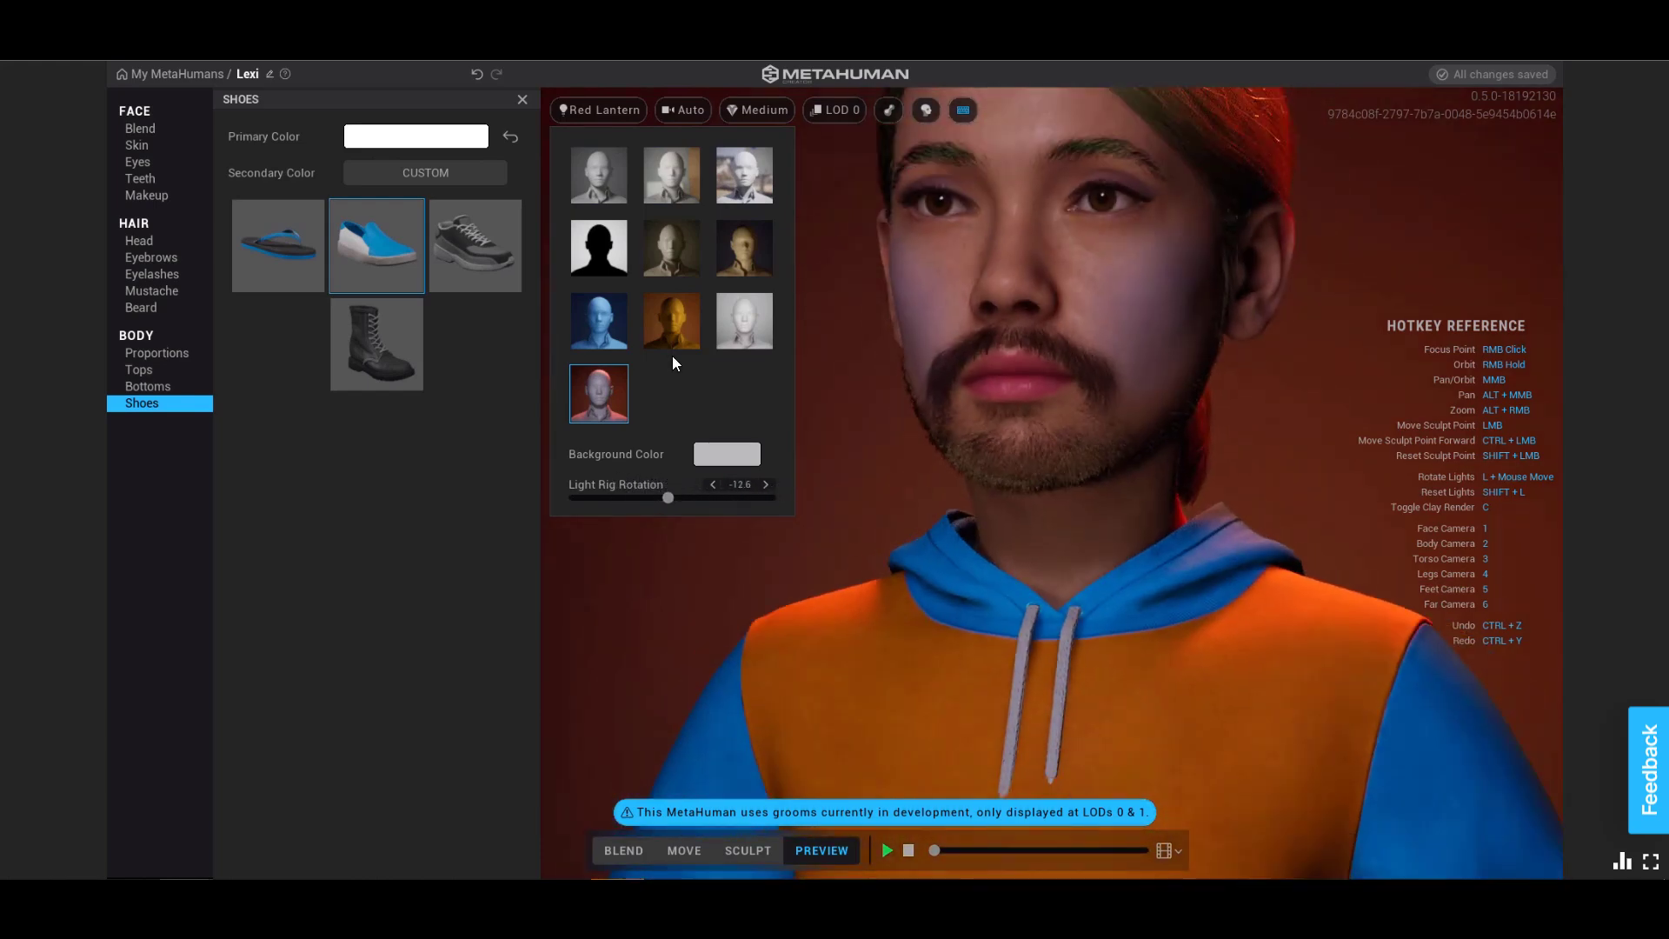
Try Tungsten lighting, set the light rig rotation to -33.5 and apply the Moonlight preset.
click(676, 311)
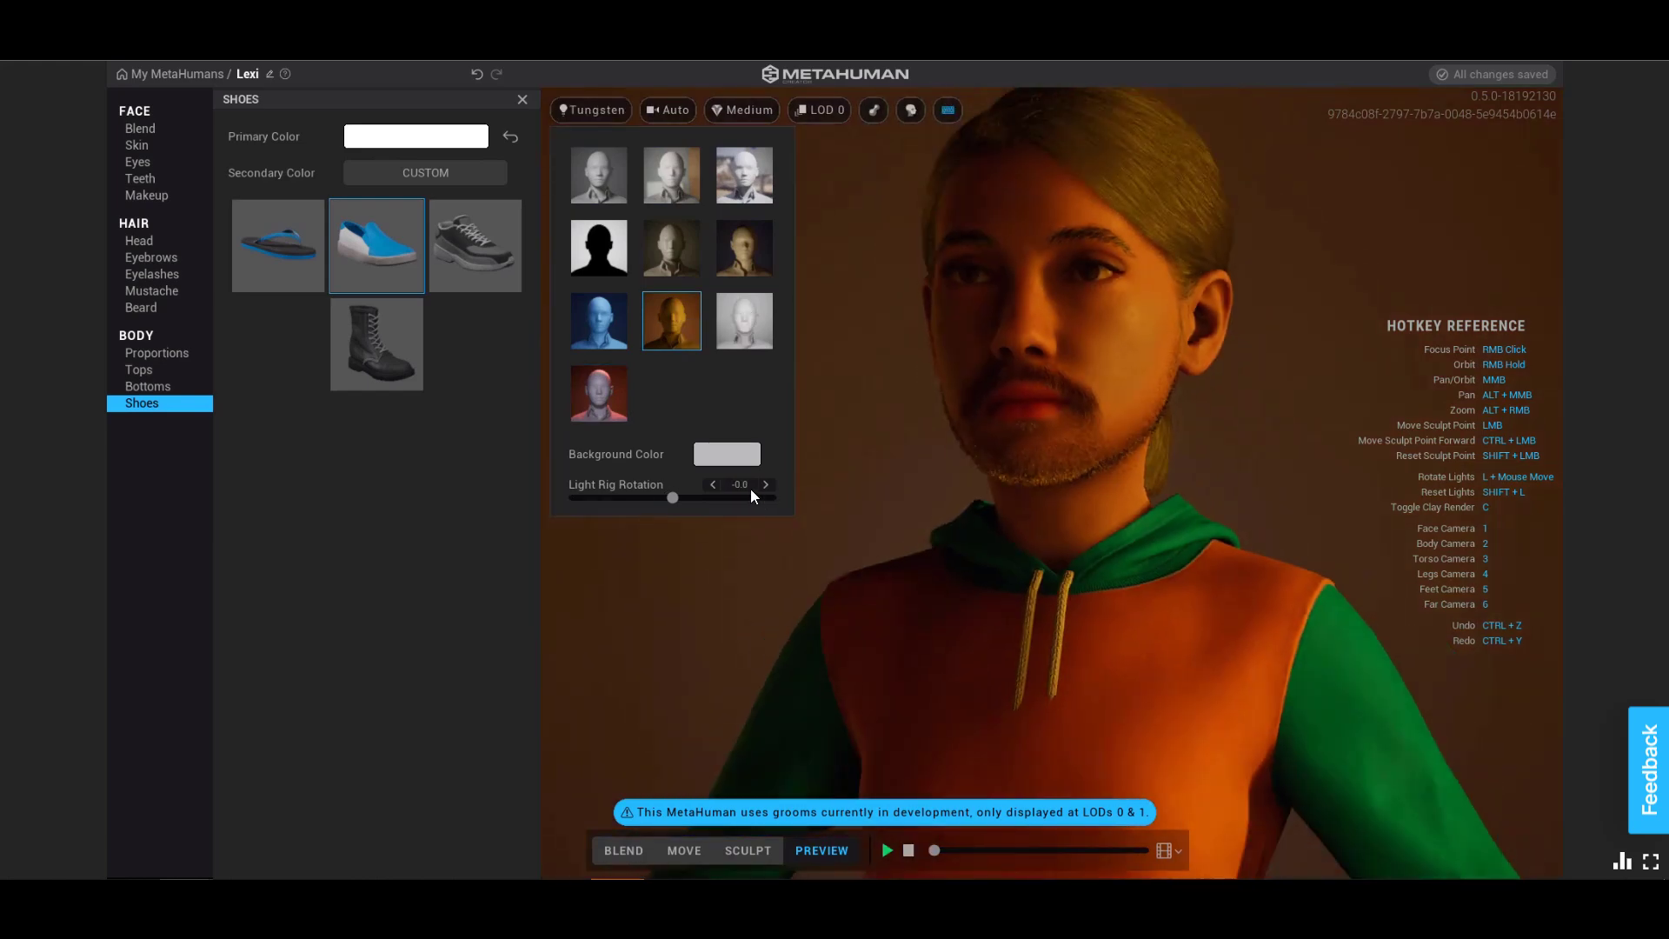
mouse_move(673, 497)
mouse_down()
mouse_move(781, 493)
mouse_move(508, 487)
mouse_move(769, 493)
mouse_move(627, 495)
mouse_move(678, 492)
mouse_move(660, 494)
mouse_up()
click(600, 332)
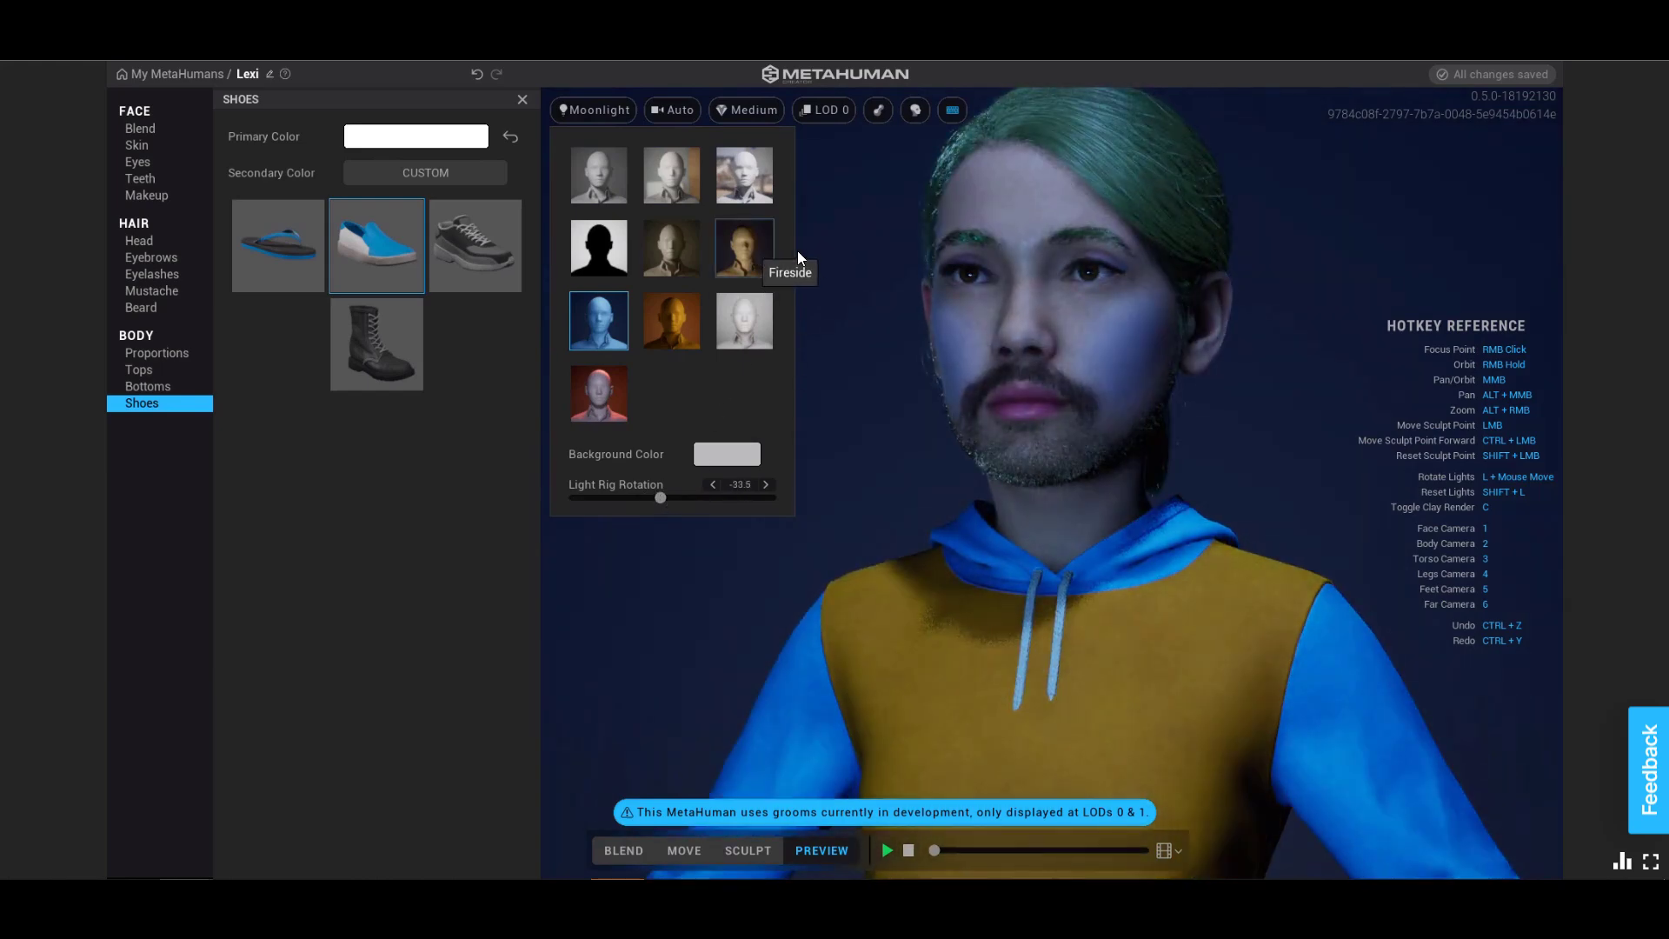
Examine the character's hair, face and hoodie under the Moonlight lighting from several distances.
right_drag(1017, 405, 1240, 512)
scroll(1155, 450, down, 5)
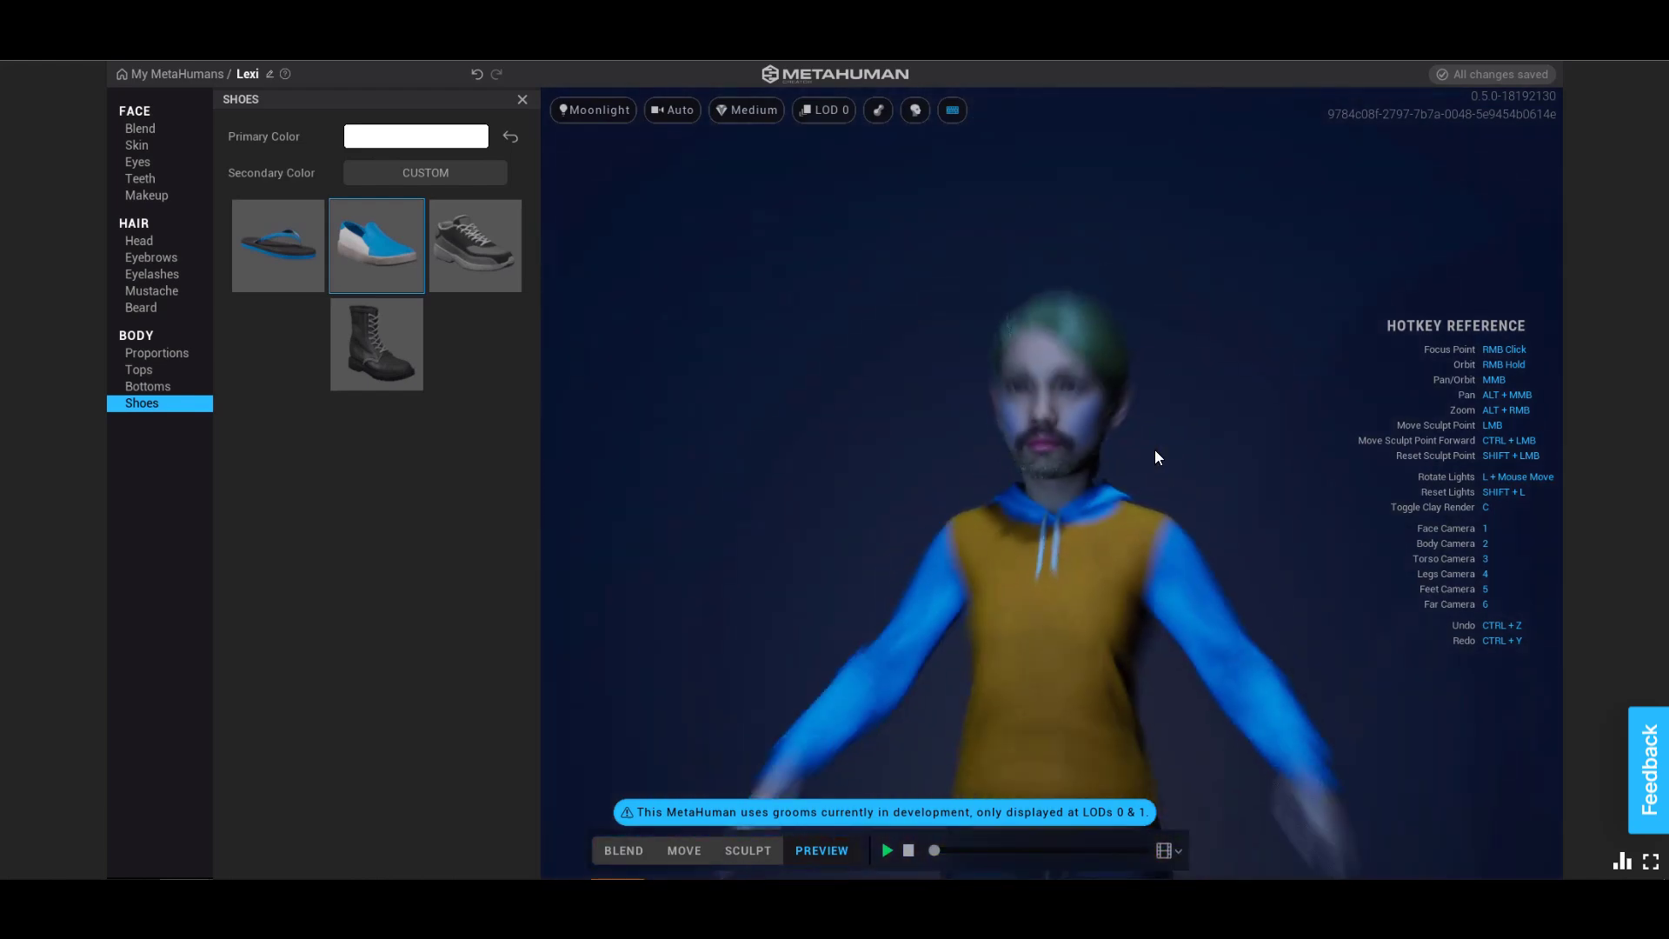
scroll(1156, 449, up, 5)
scroll(1175, 453, up, 3)
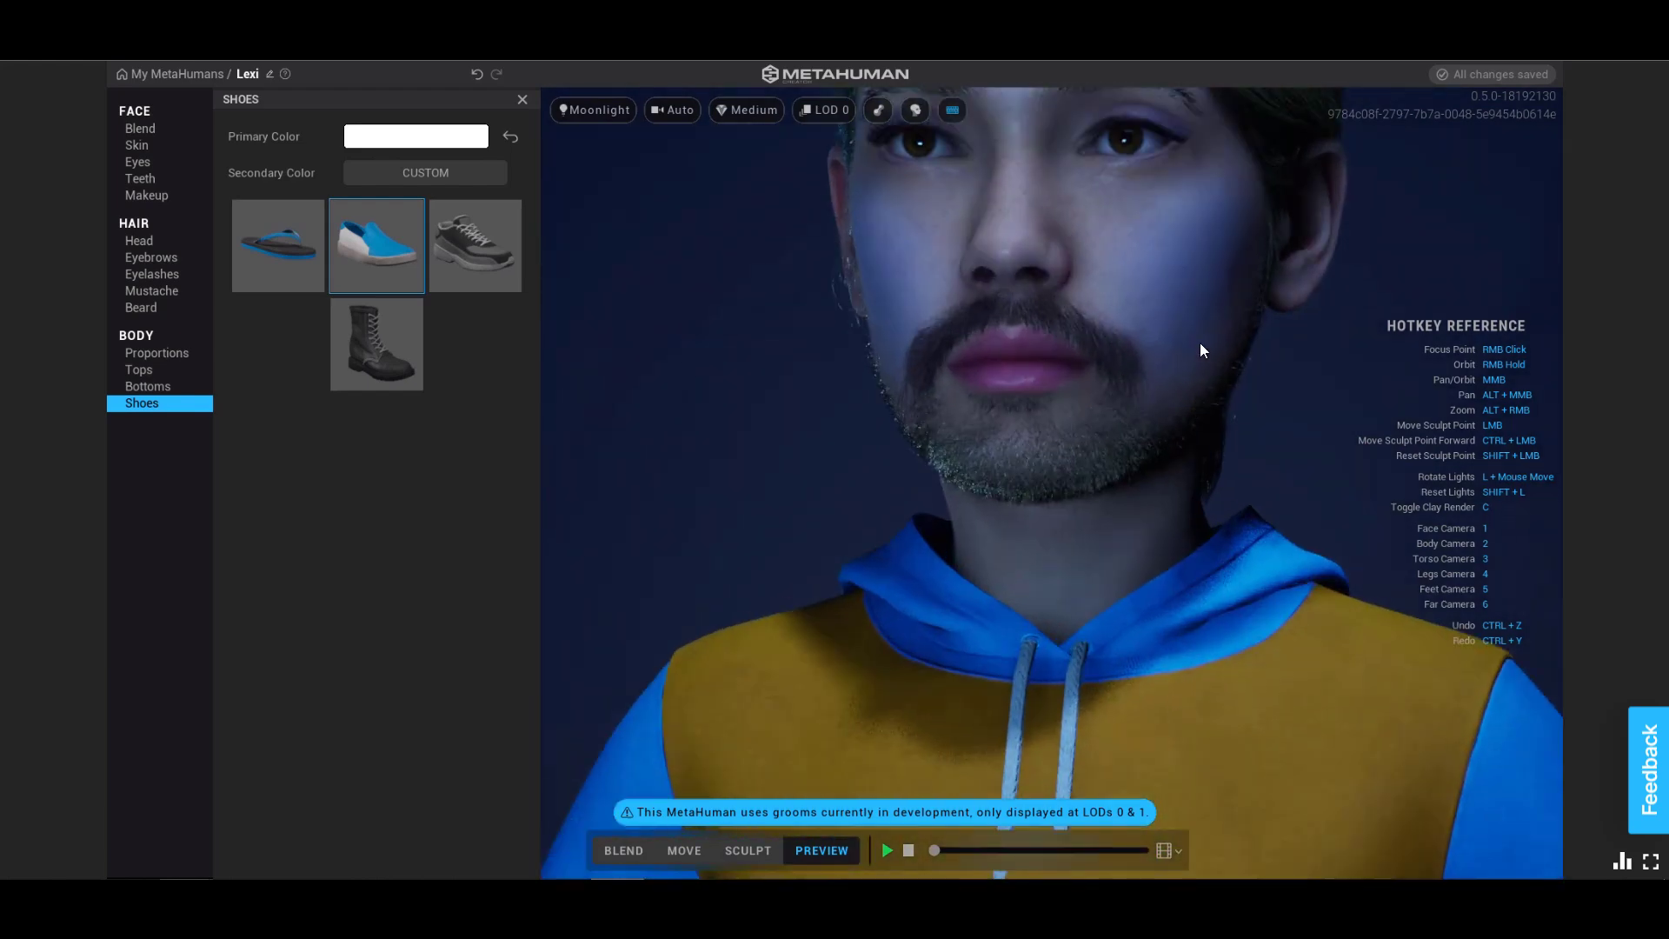
middle_drag(1199, 343, 1209, 601)
scroll(1125, 551, up, 3)
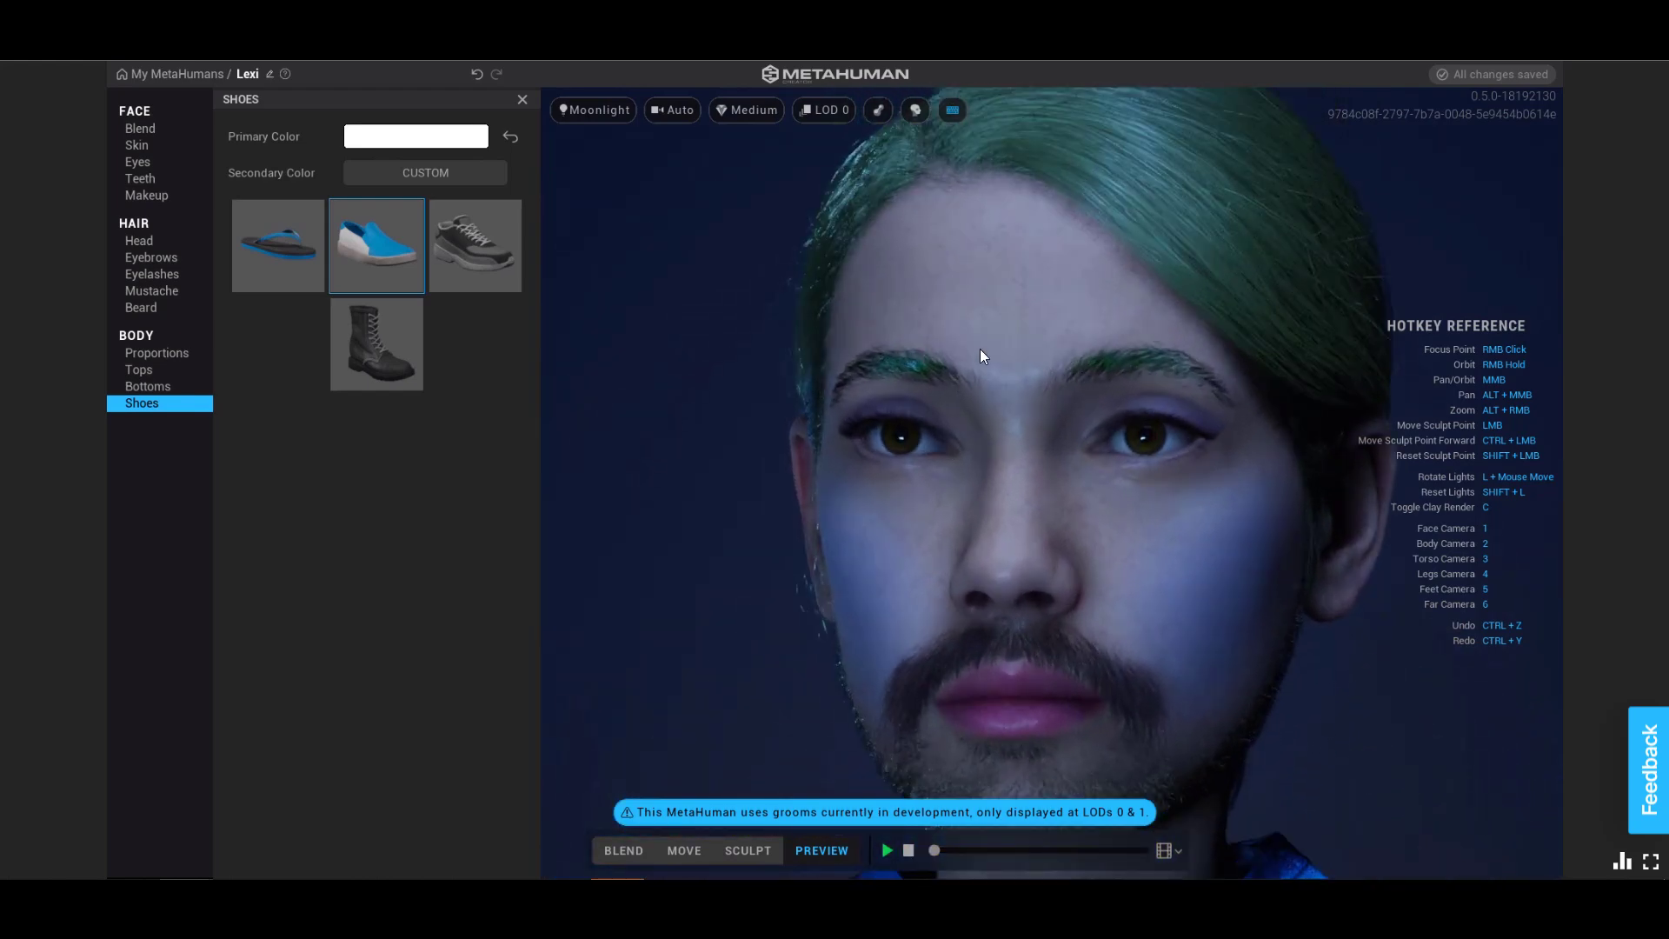
scroll(1024, 462, down, 5)
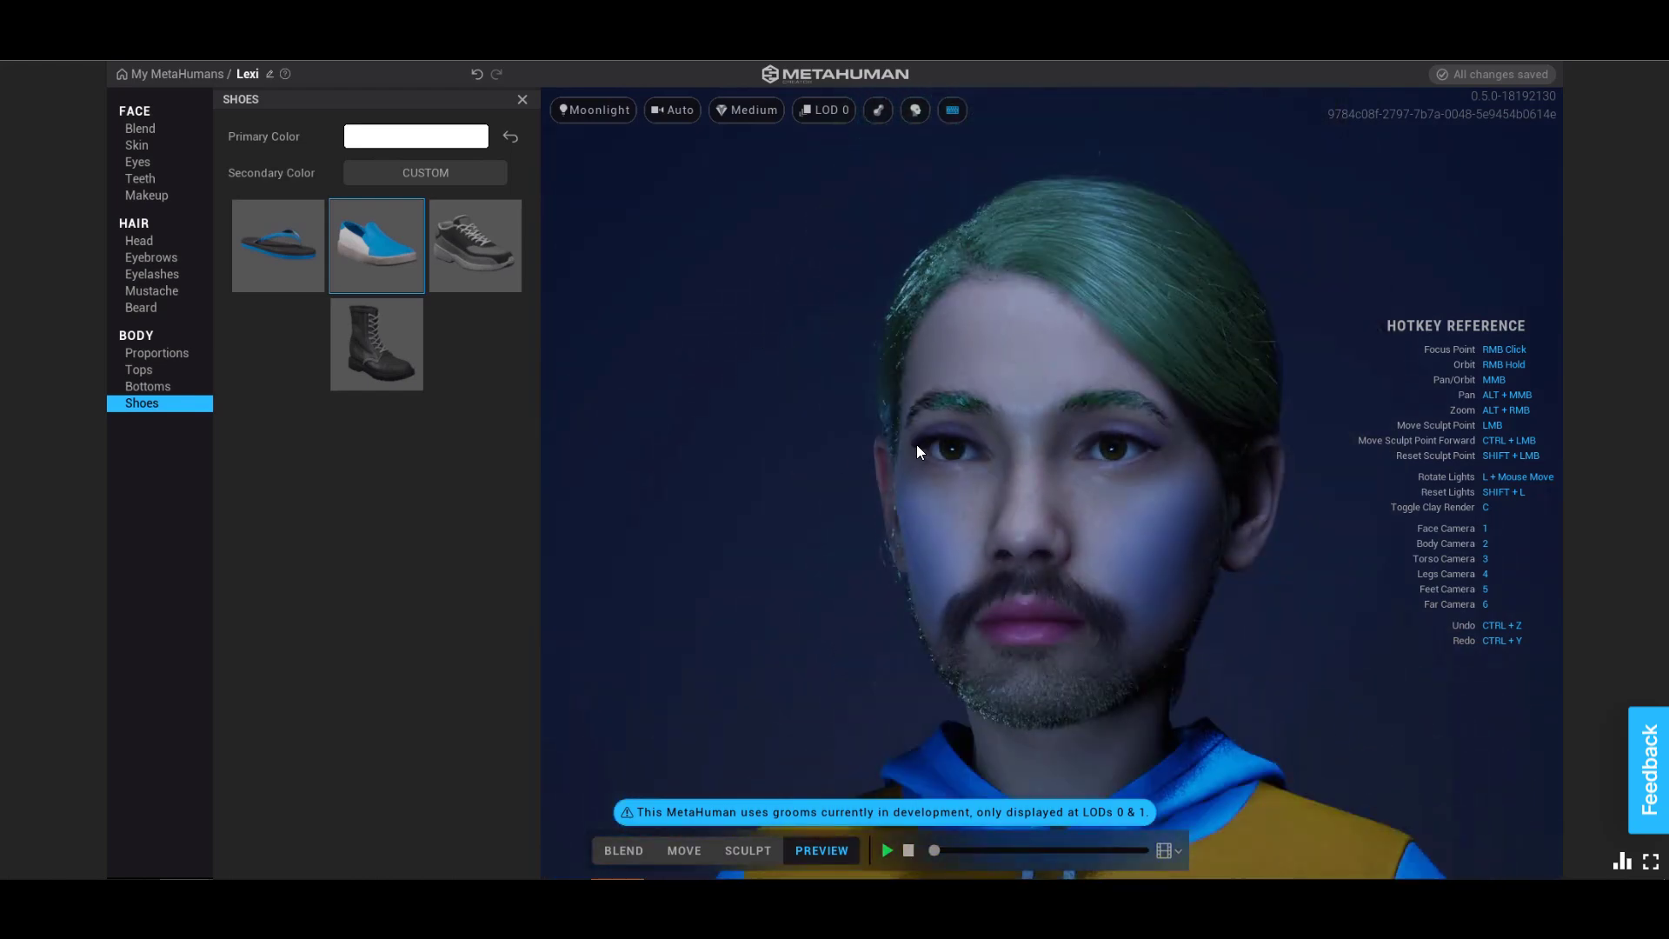
Try reshaping the upper nose in Sculpt mode by moving the mirrored points beside the nose bridge.
click(623, 852)
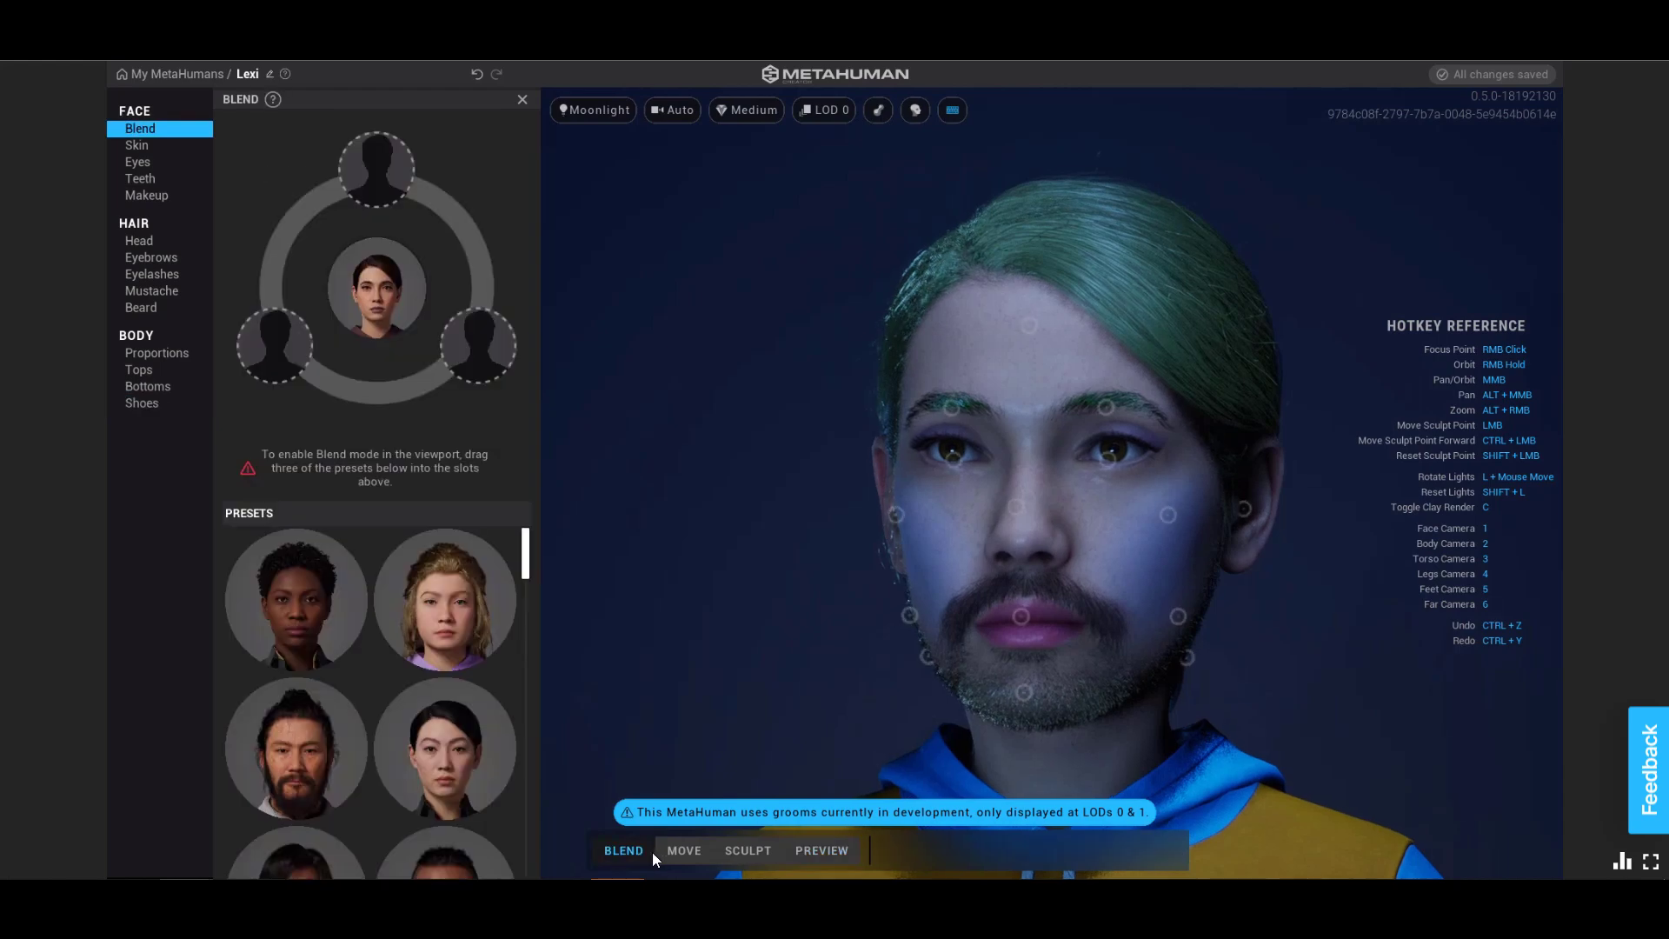
click(736, 850)
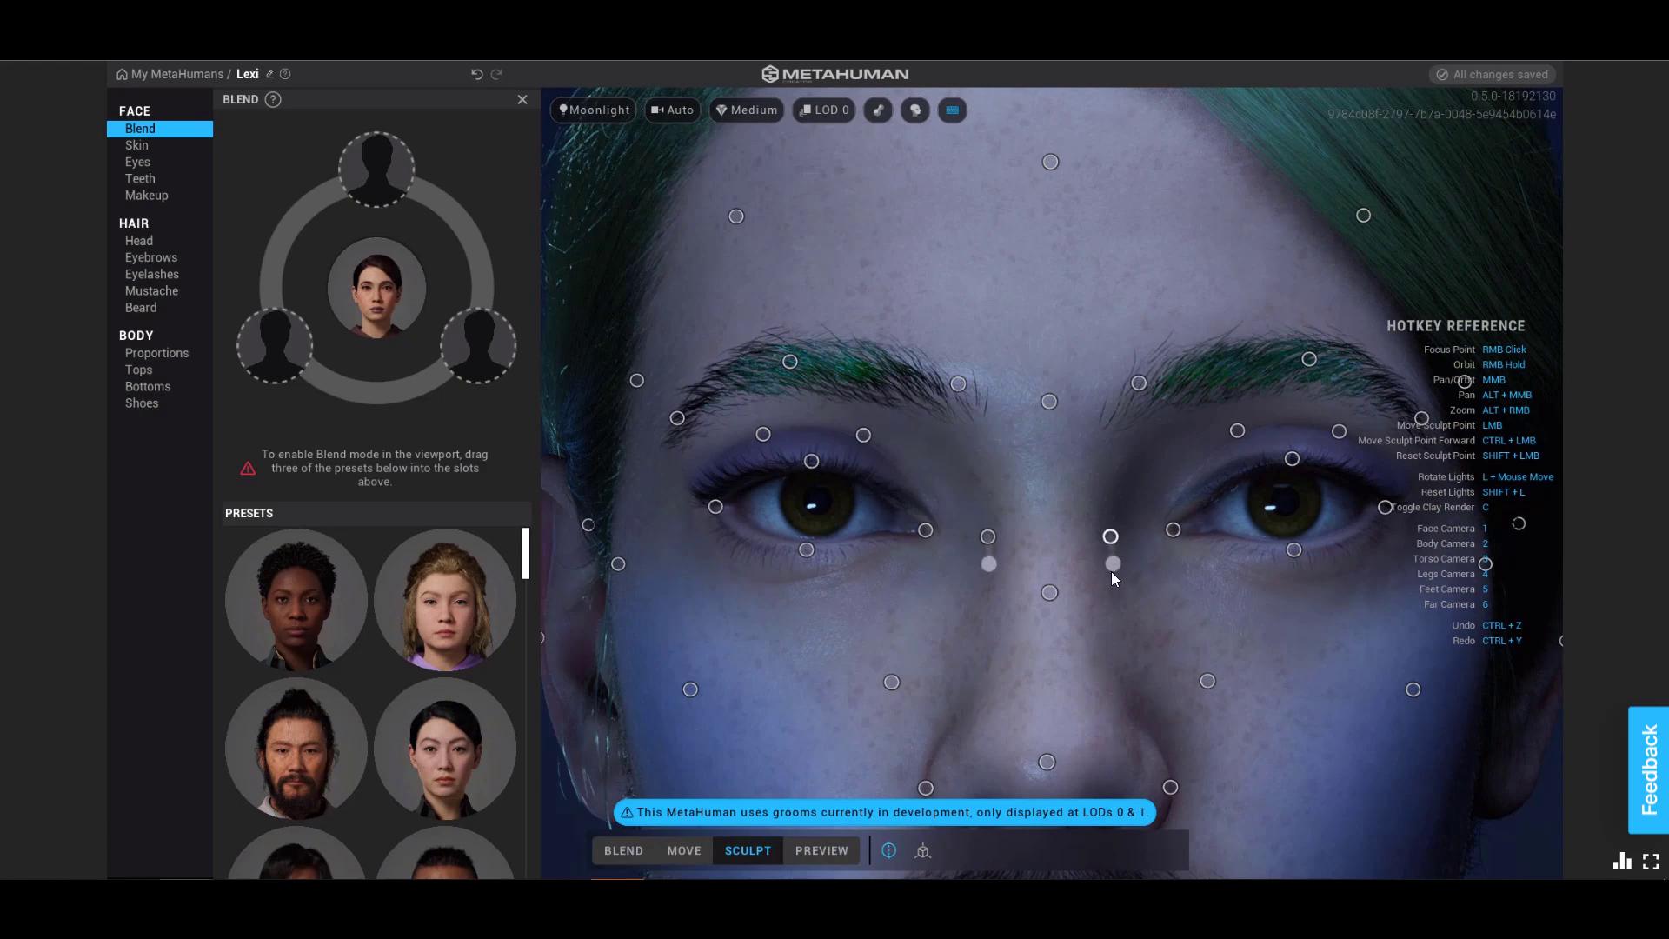
mouse_move(1113, 563)
mouse_down()
mouse_move(1184, 647)
mouse_move(1070, 498)
mouse_move(1014, 294)
mouse_up()
key(ctrl+z)
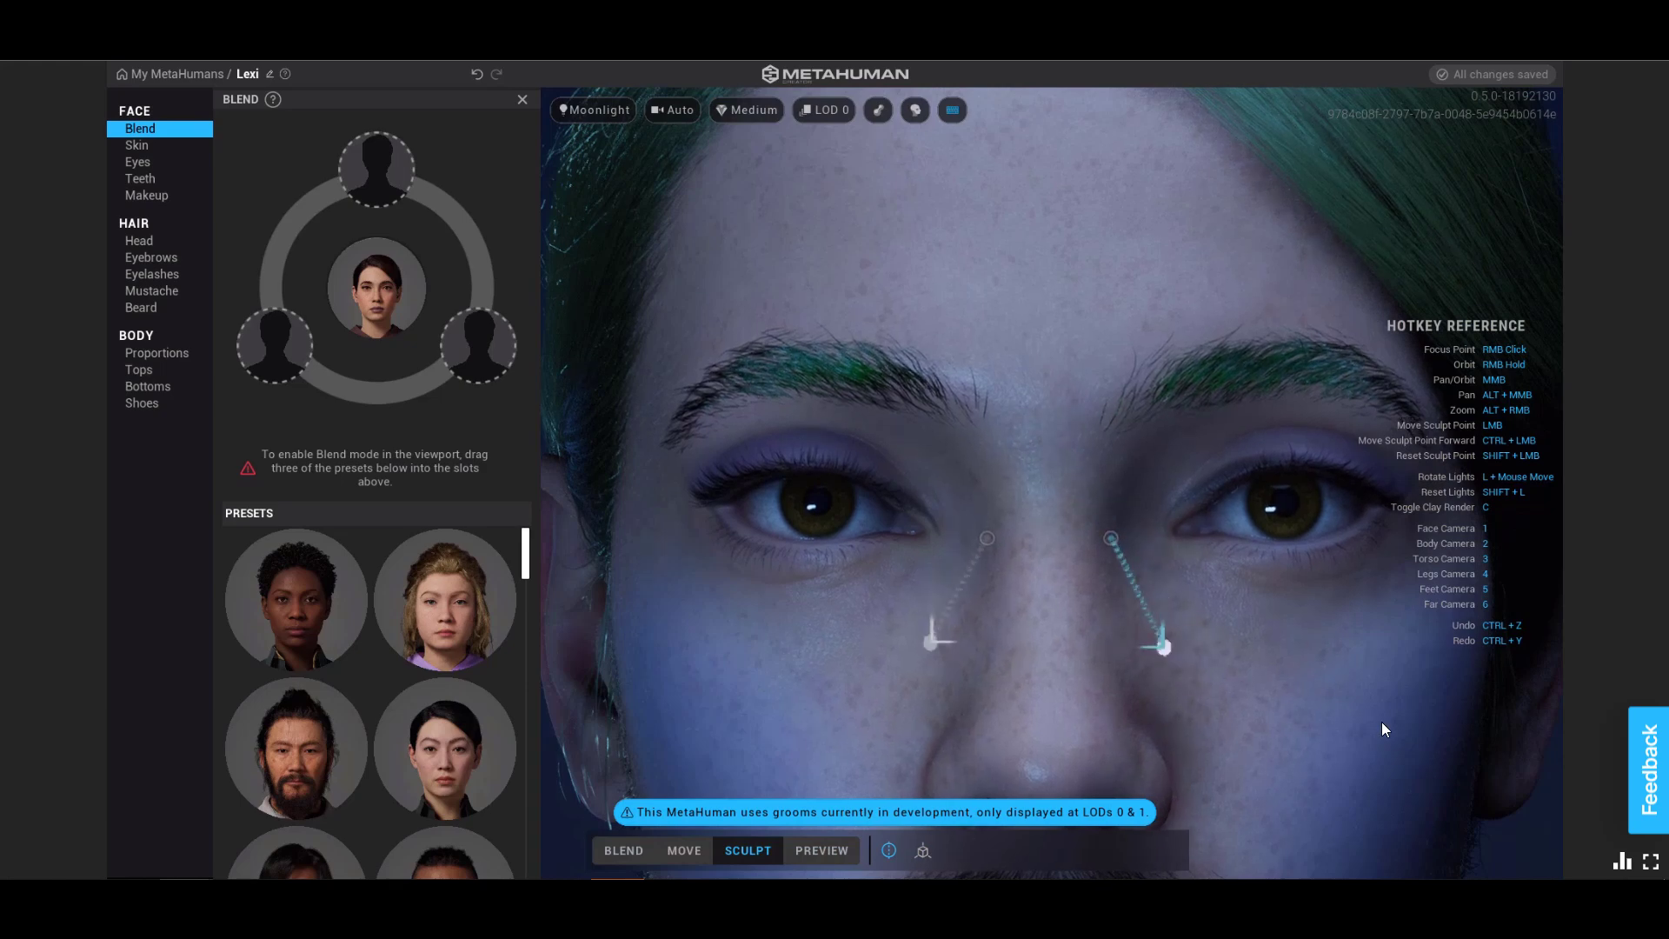
drag(1071, 680, 1053, 670)
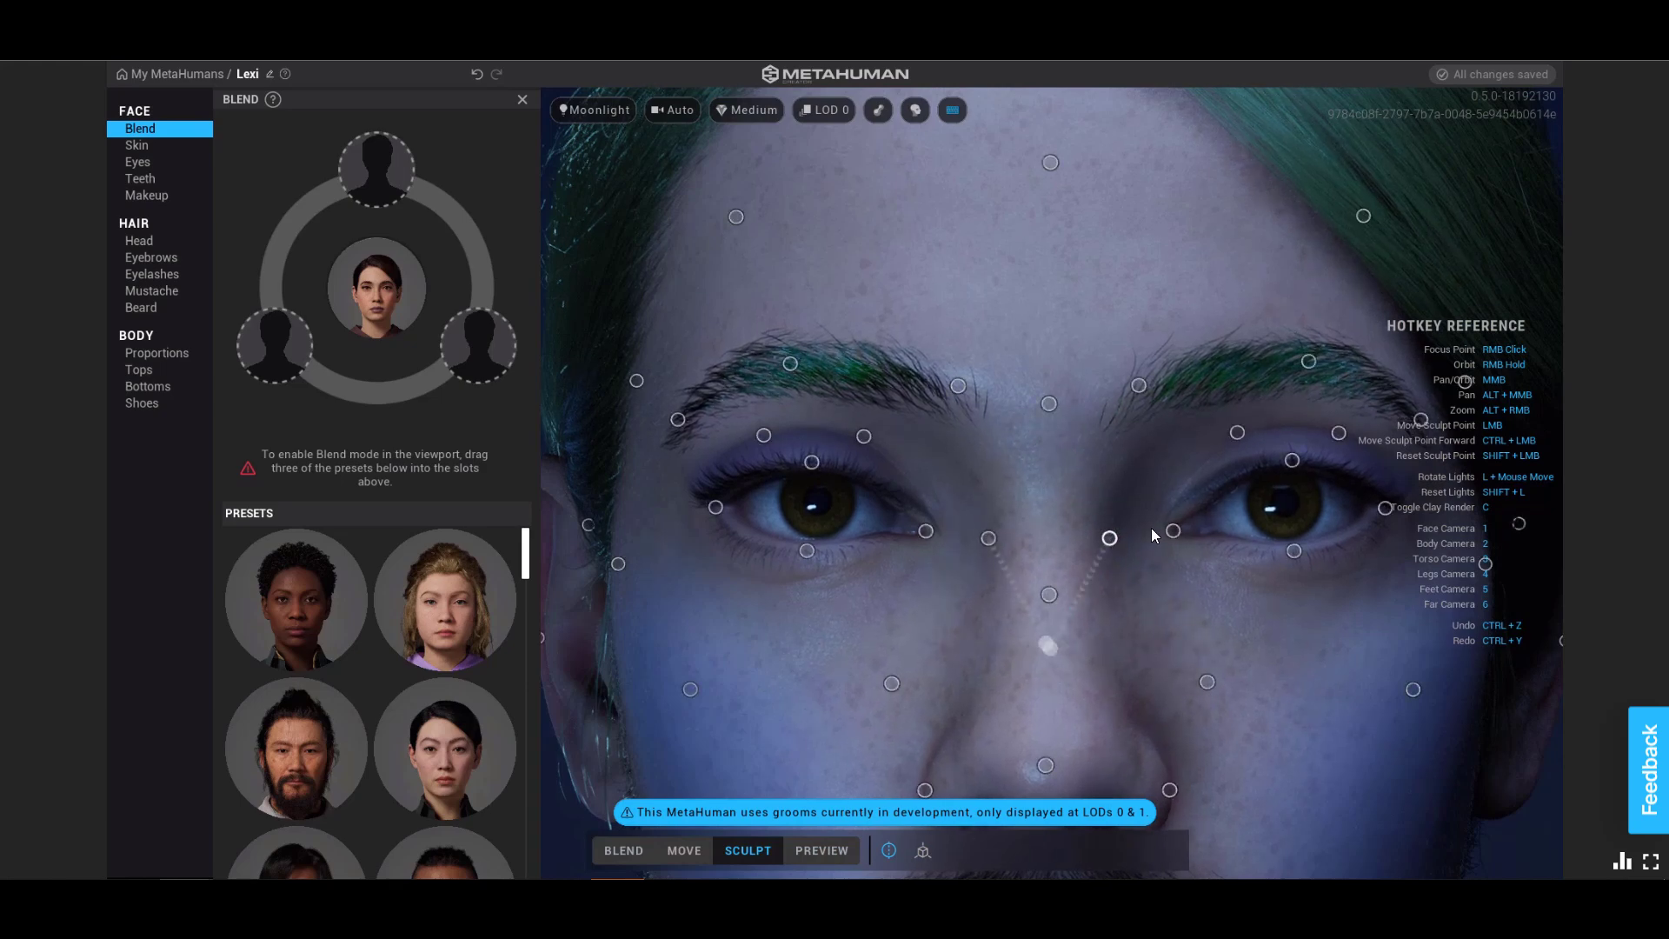
mouse_move(1151, 529)
mouse_down()
mouse_move(1313, 484)
mouse_move(1203, 301)
mouse_move(1077, 259)
mouse_move(1259, 566)
mouse_move(1205, 288)
mouse_move(938, 304)
mouse_move(1055, 368)
mouse_move(1066, 519)
mouse_move(1036, 438)
mouse_move(1050, 283)
mouse_move(1326, 336)
mouse_move(1292, 559)
mouse_up()
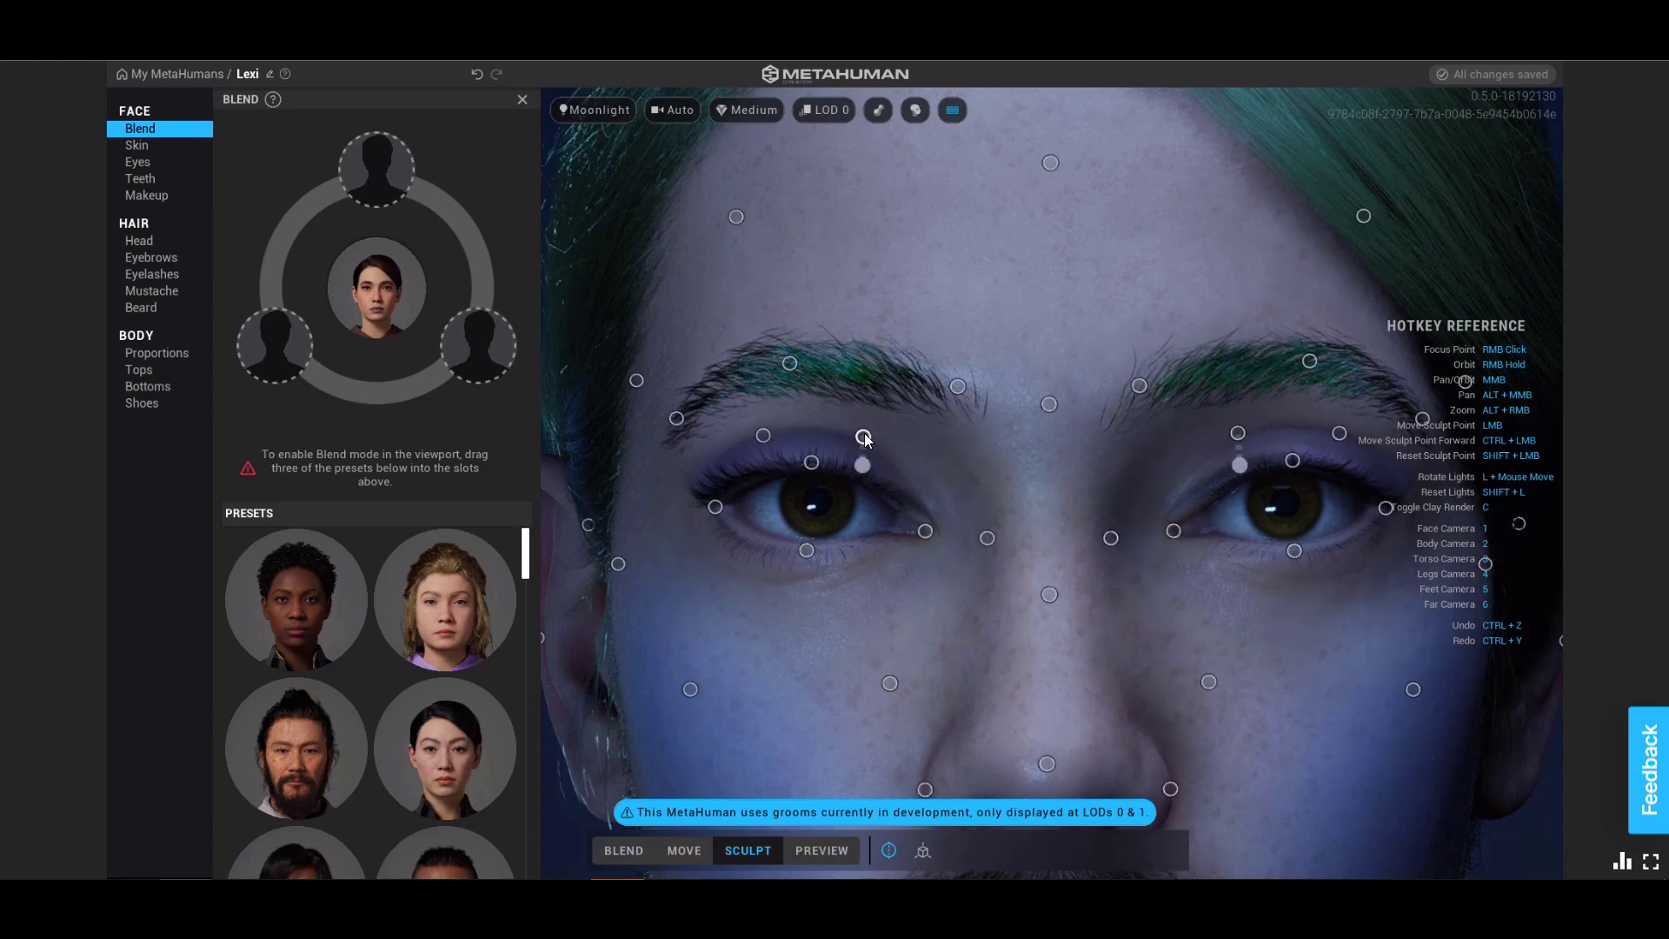
Sculpt the area between the eyes and brows by moving the mirrored inner upper-eyelid points.
mouse_move(865, 439)
mouse_down()
mouse_move(1024, 456)
mouse_move(1046, 675)
mouse_move(463, 665)
mouse_move(562, 219)
mouse_up()
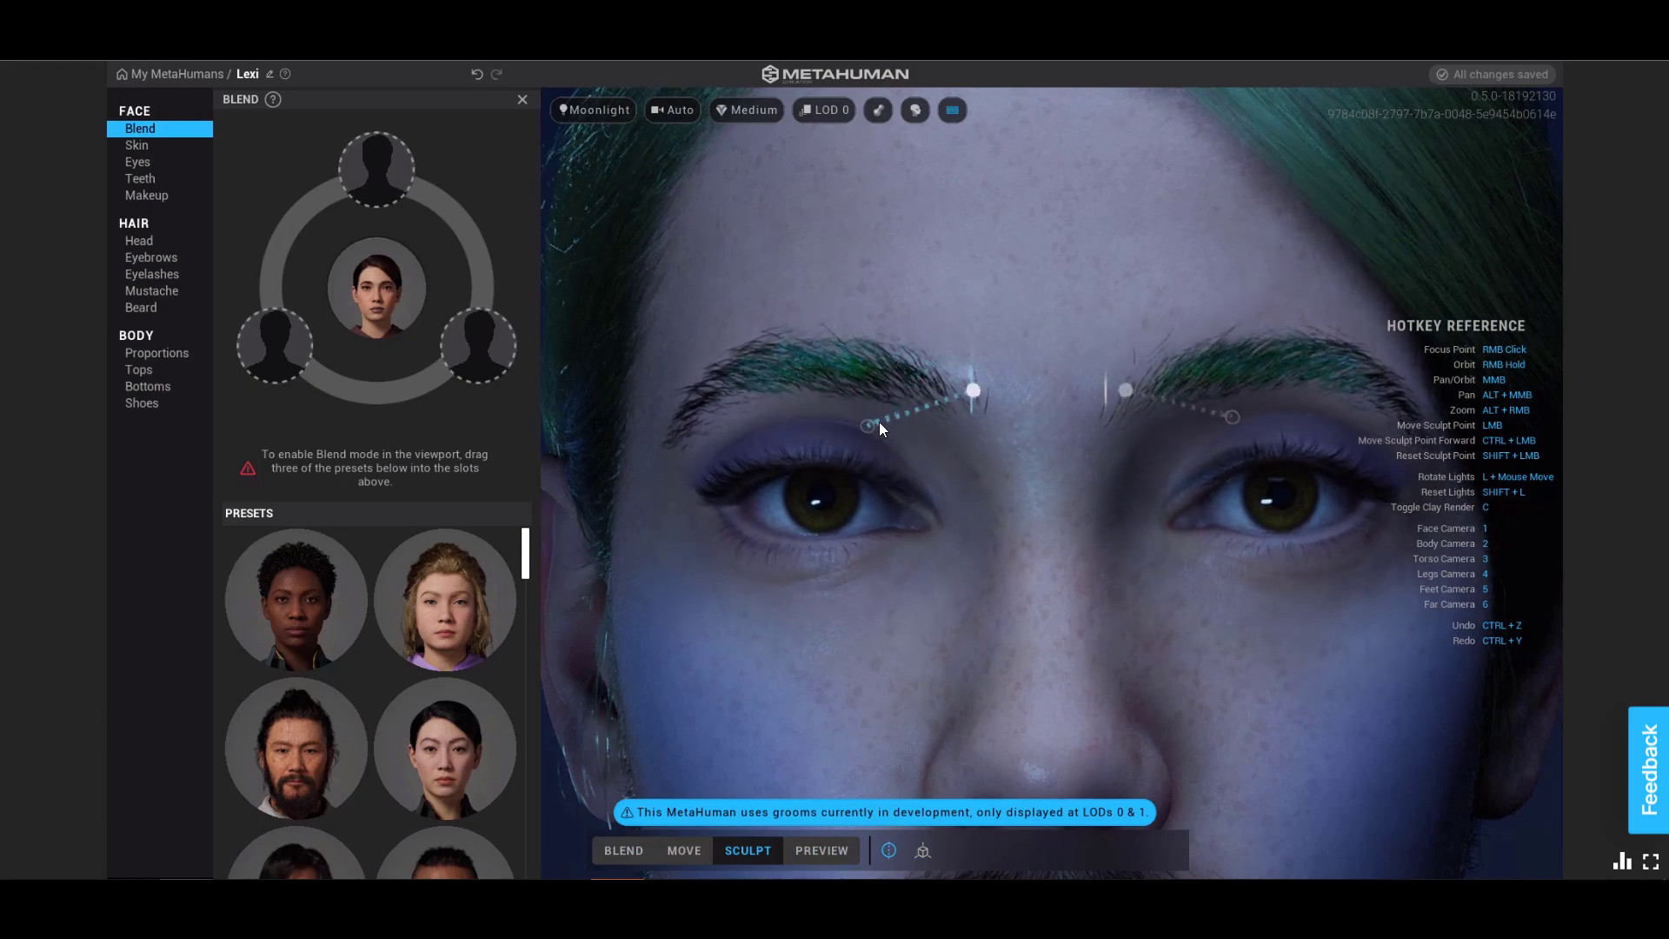
drag(879, 423, 949, 442)
scroll(1073, 516, down, 5)
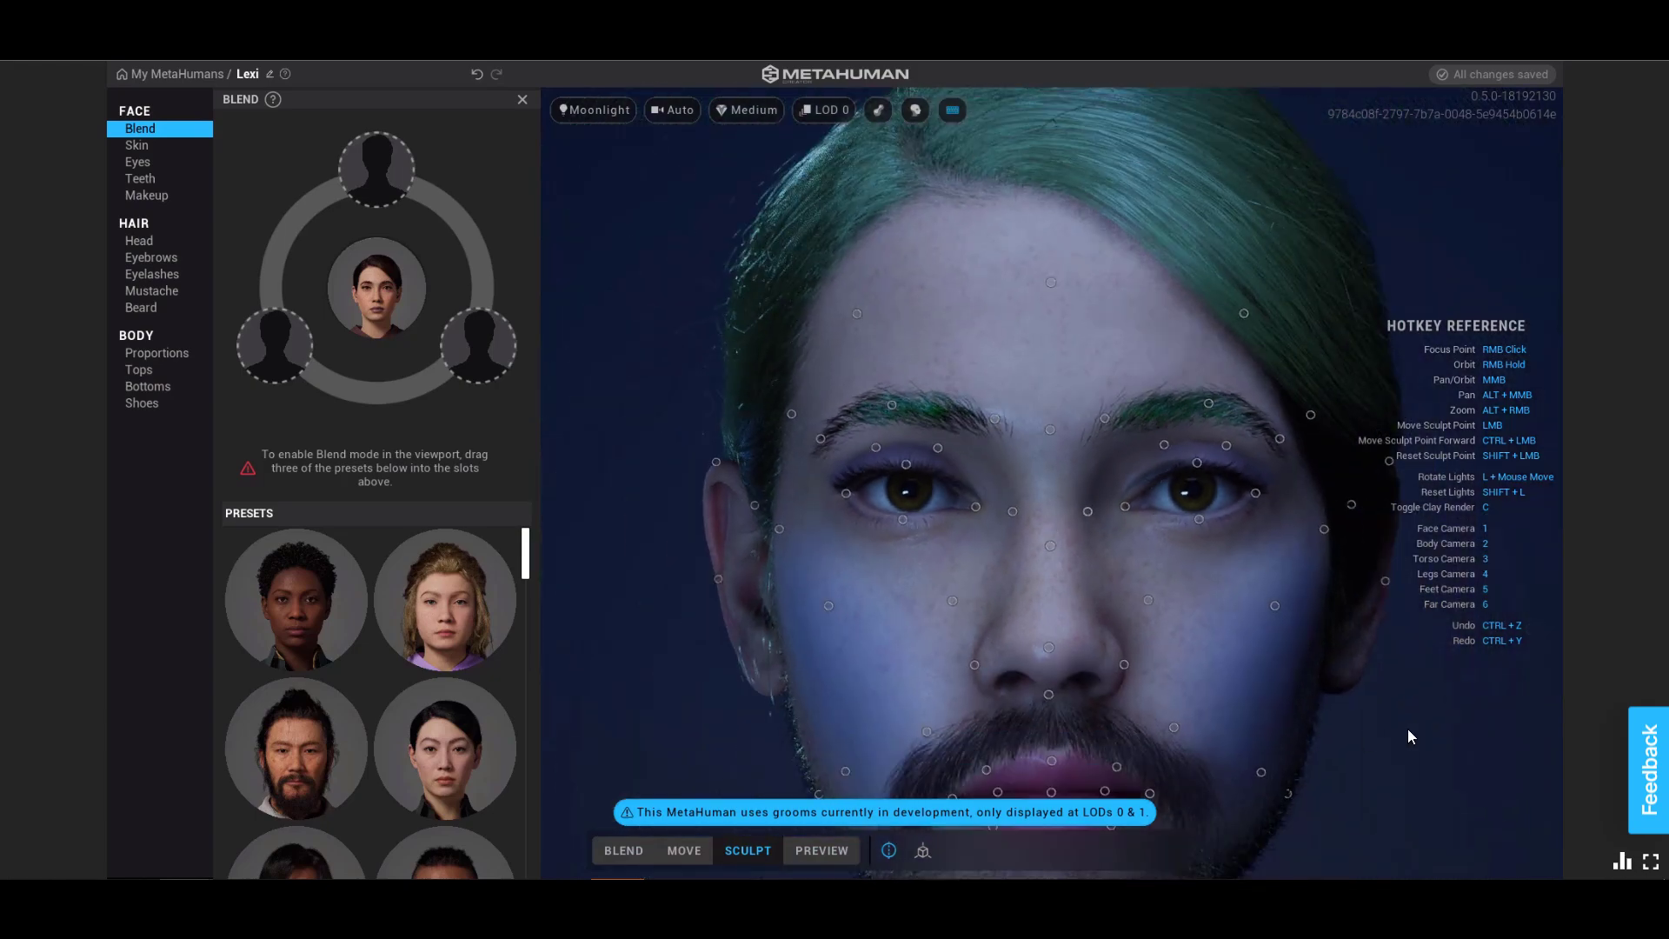
Sculpt the cheeks by moving their mirrored points inward toward the nose and back outward.
mouse_move(1406, 728)
right_down()
mouse_move(1281, 732)
mouse_move(1197, 623)
right_up()
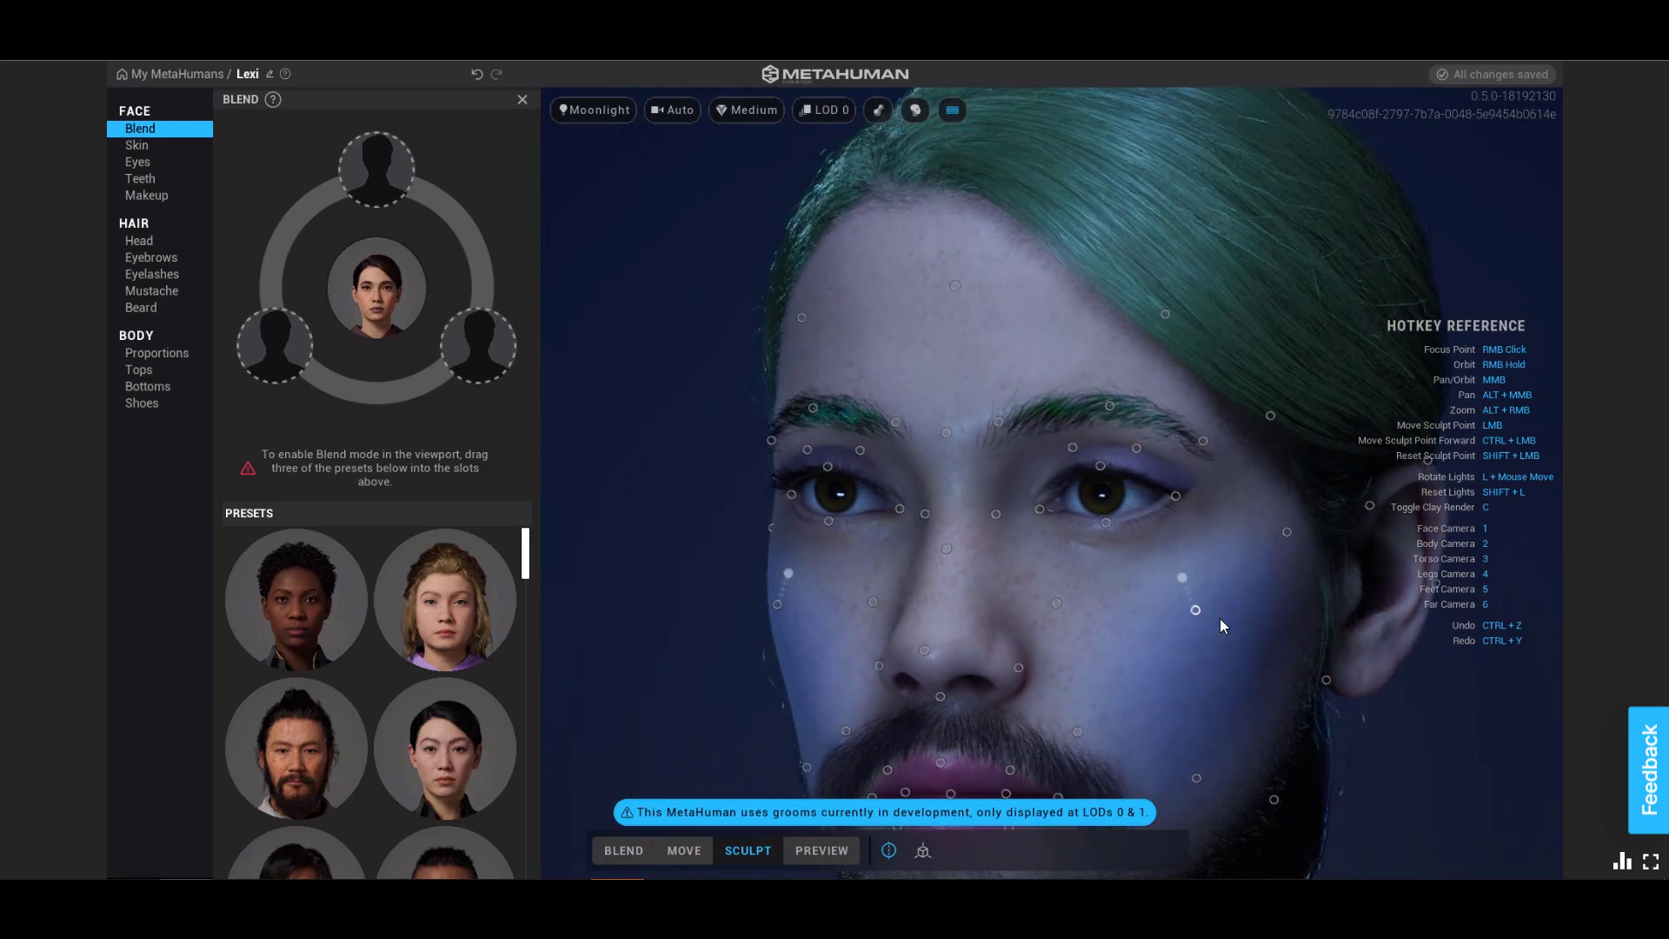
mouse_move(1218, 618)
mouse_down()
mouse_move(1405, 681)
mouse_move(1268, 631)
mouse_move(899, 577)
mouse_up()
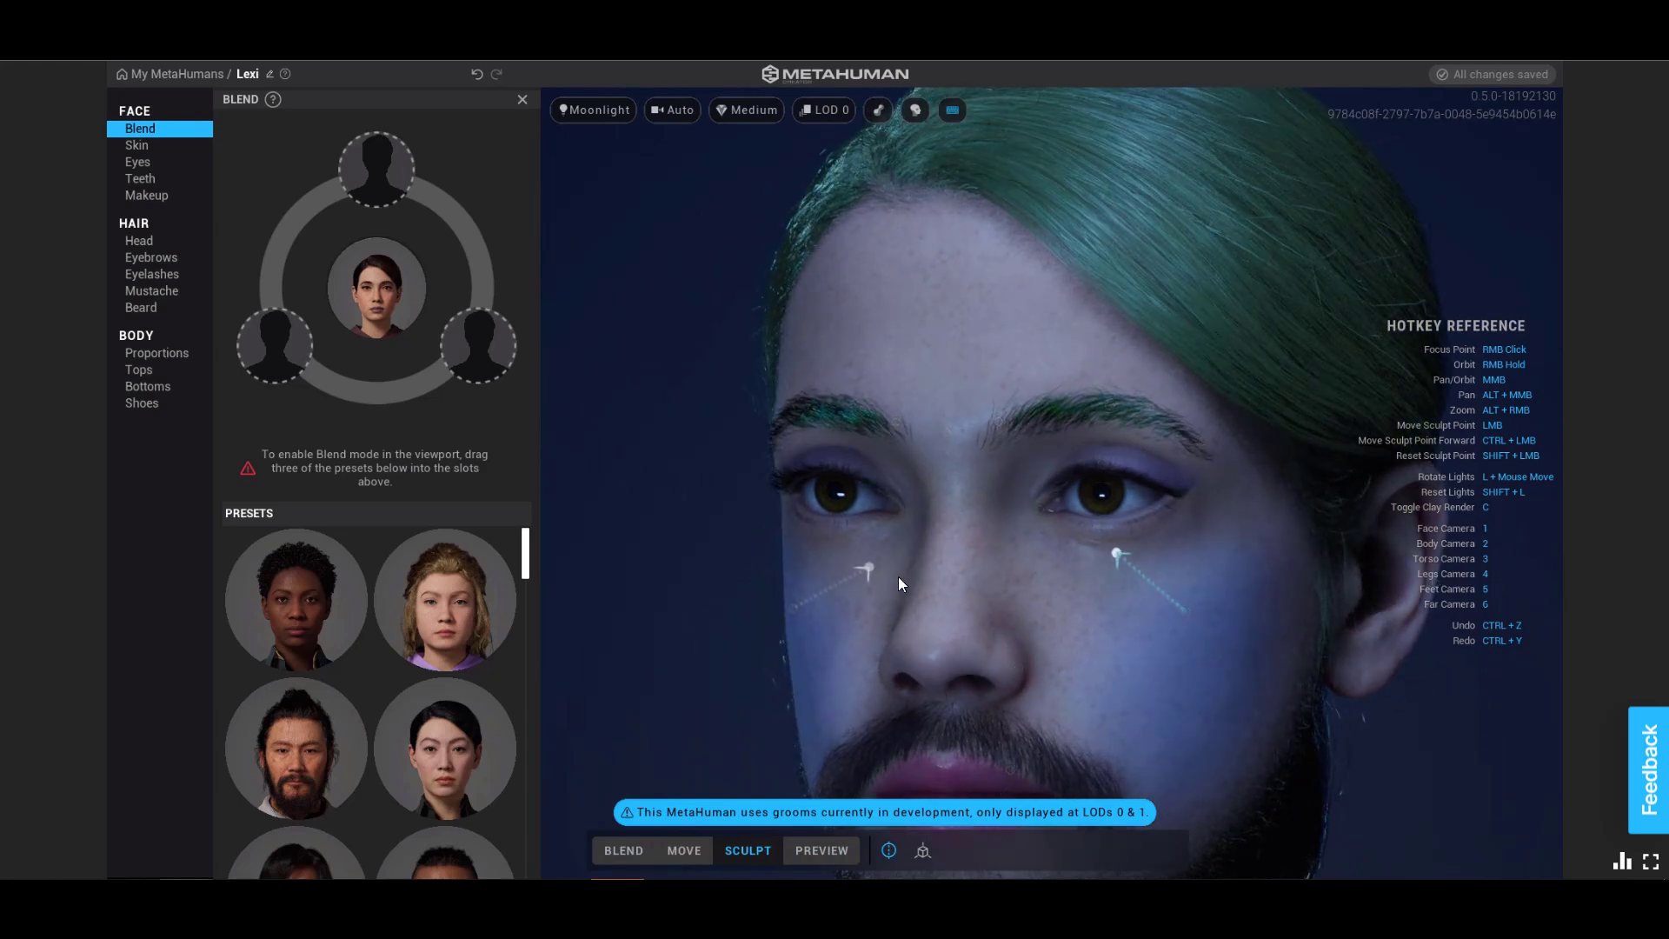
mouse_move(1184, 639)
mouse_down()
mouse_move(1243, 640)
mouse_move(1207, 639)
mouse_up()
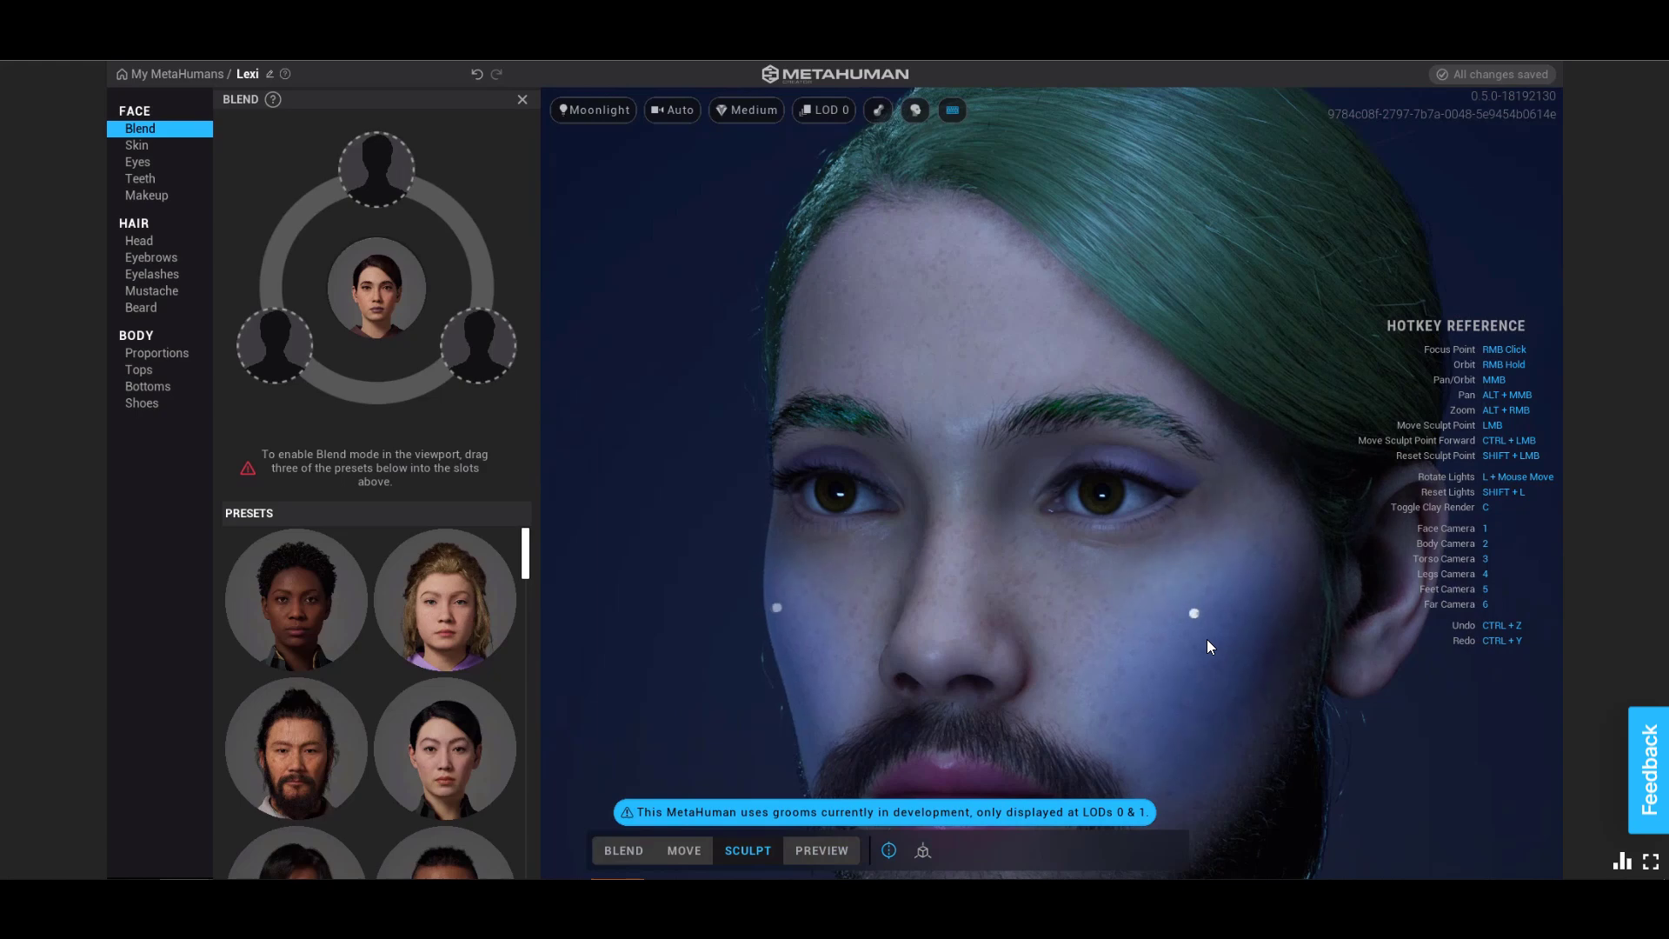
Move the sculpt point below the lower lip down toward the chin and check the whole figure.
middle_drag(1450, 732, 1432, 469)
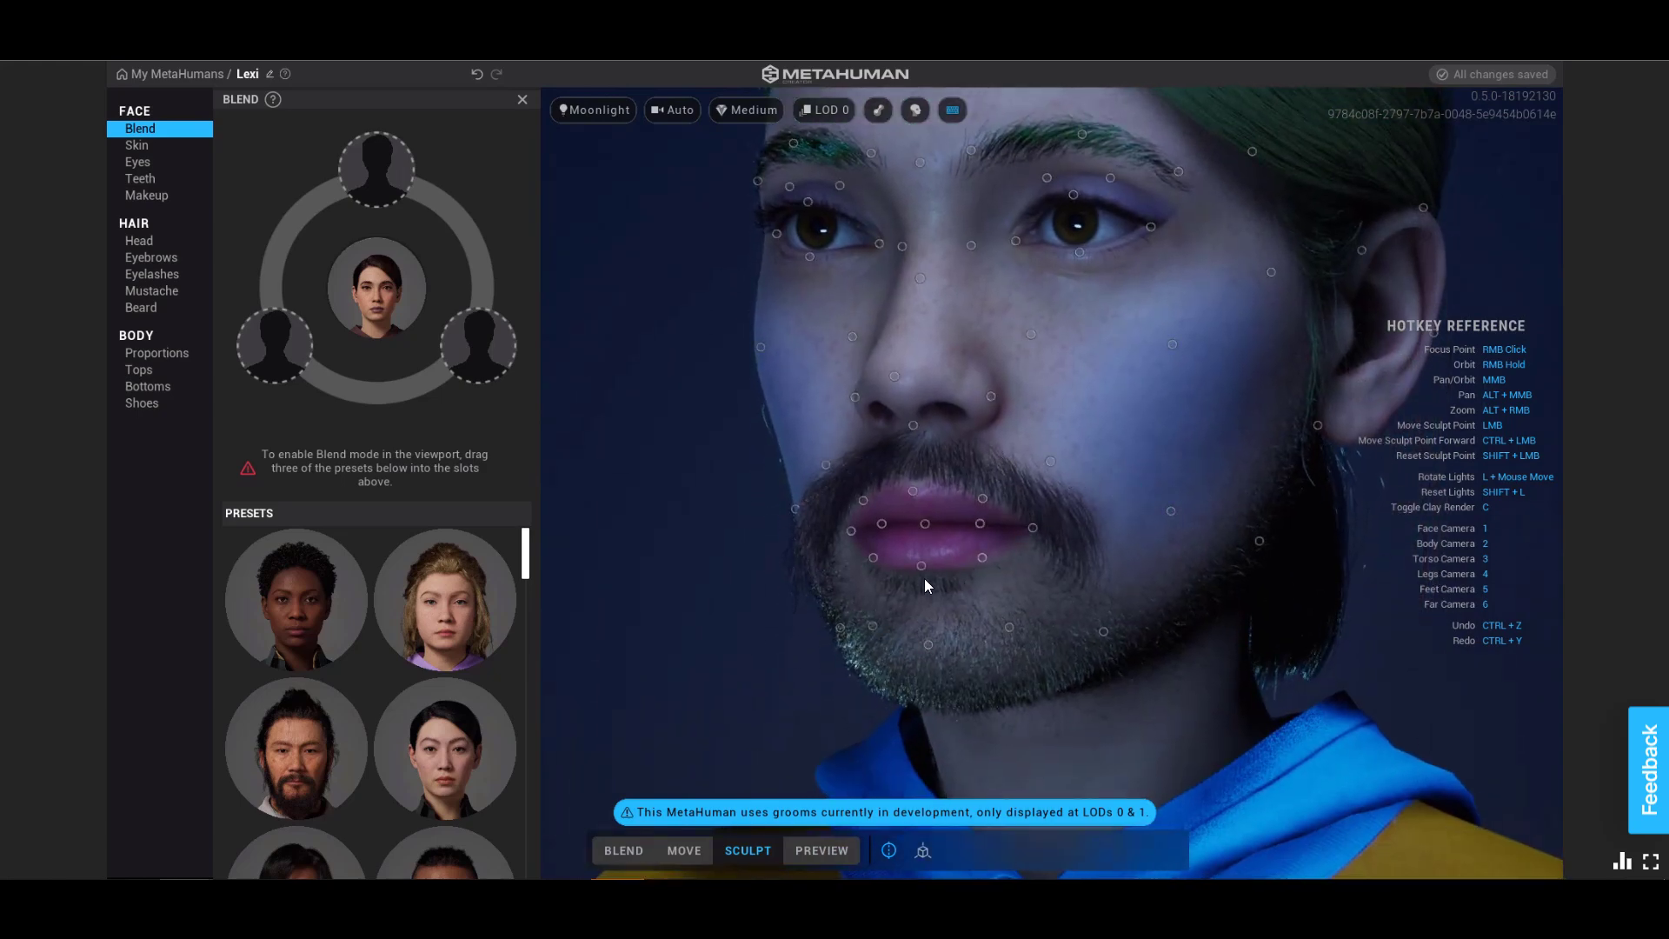
drag(923, 566, 930, 648)
scroll(1363, 676, down, 8)
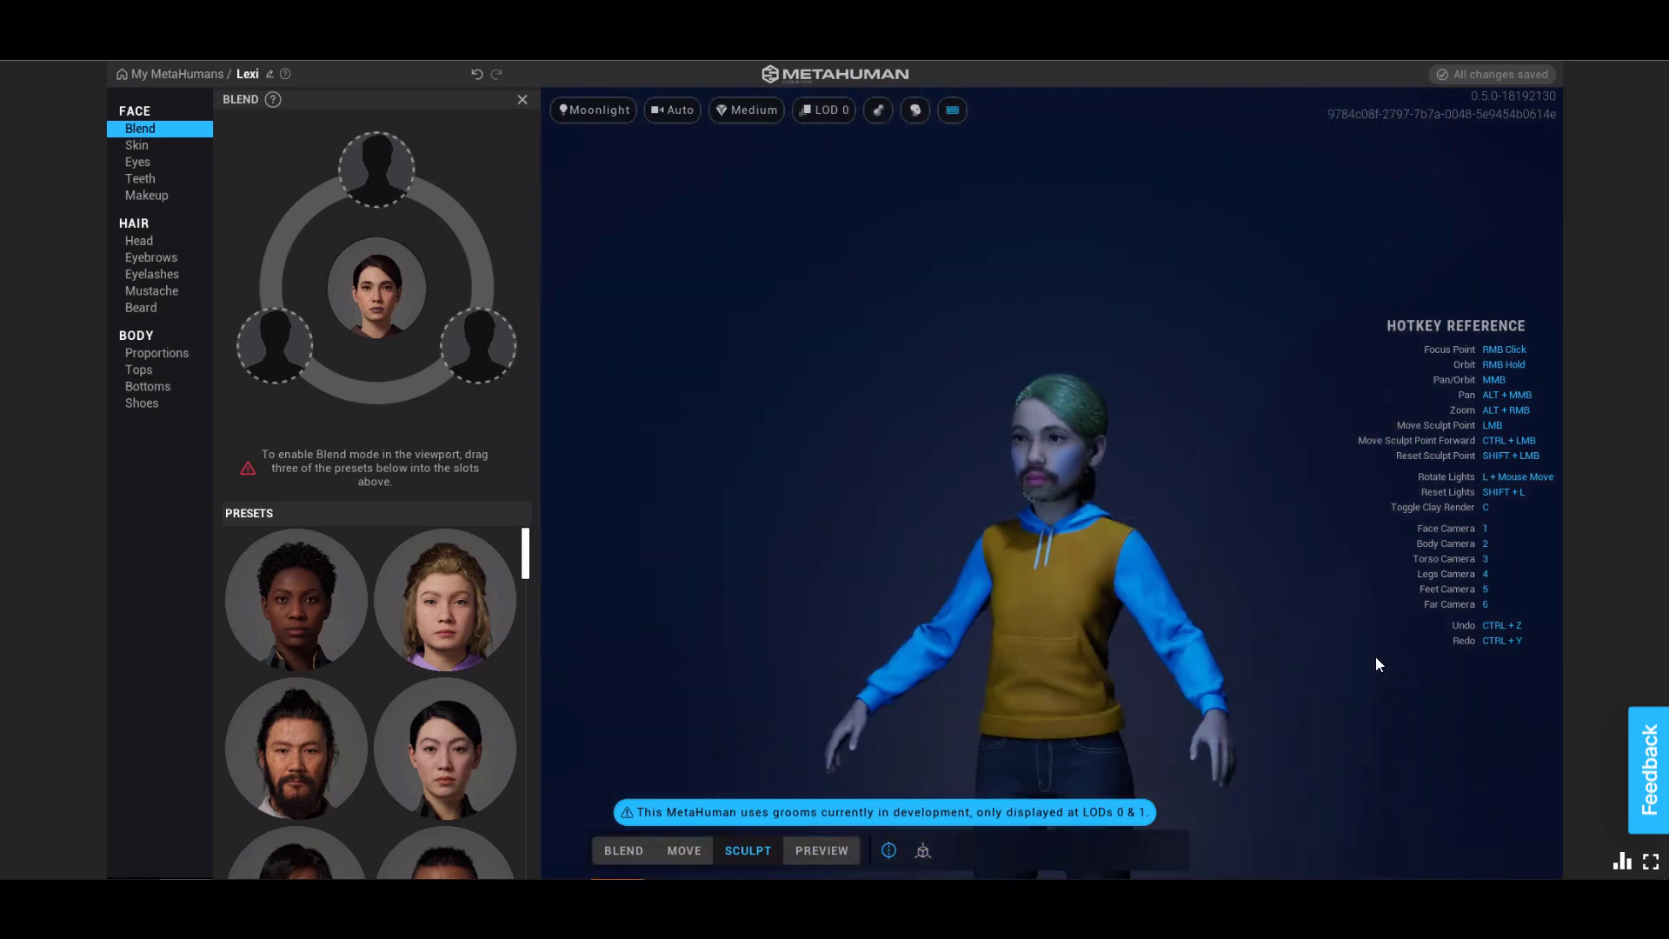
right_drag(1249, 450, 158, 351)
right_drag(999, 510, 1405, 493)
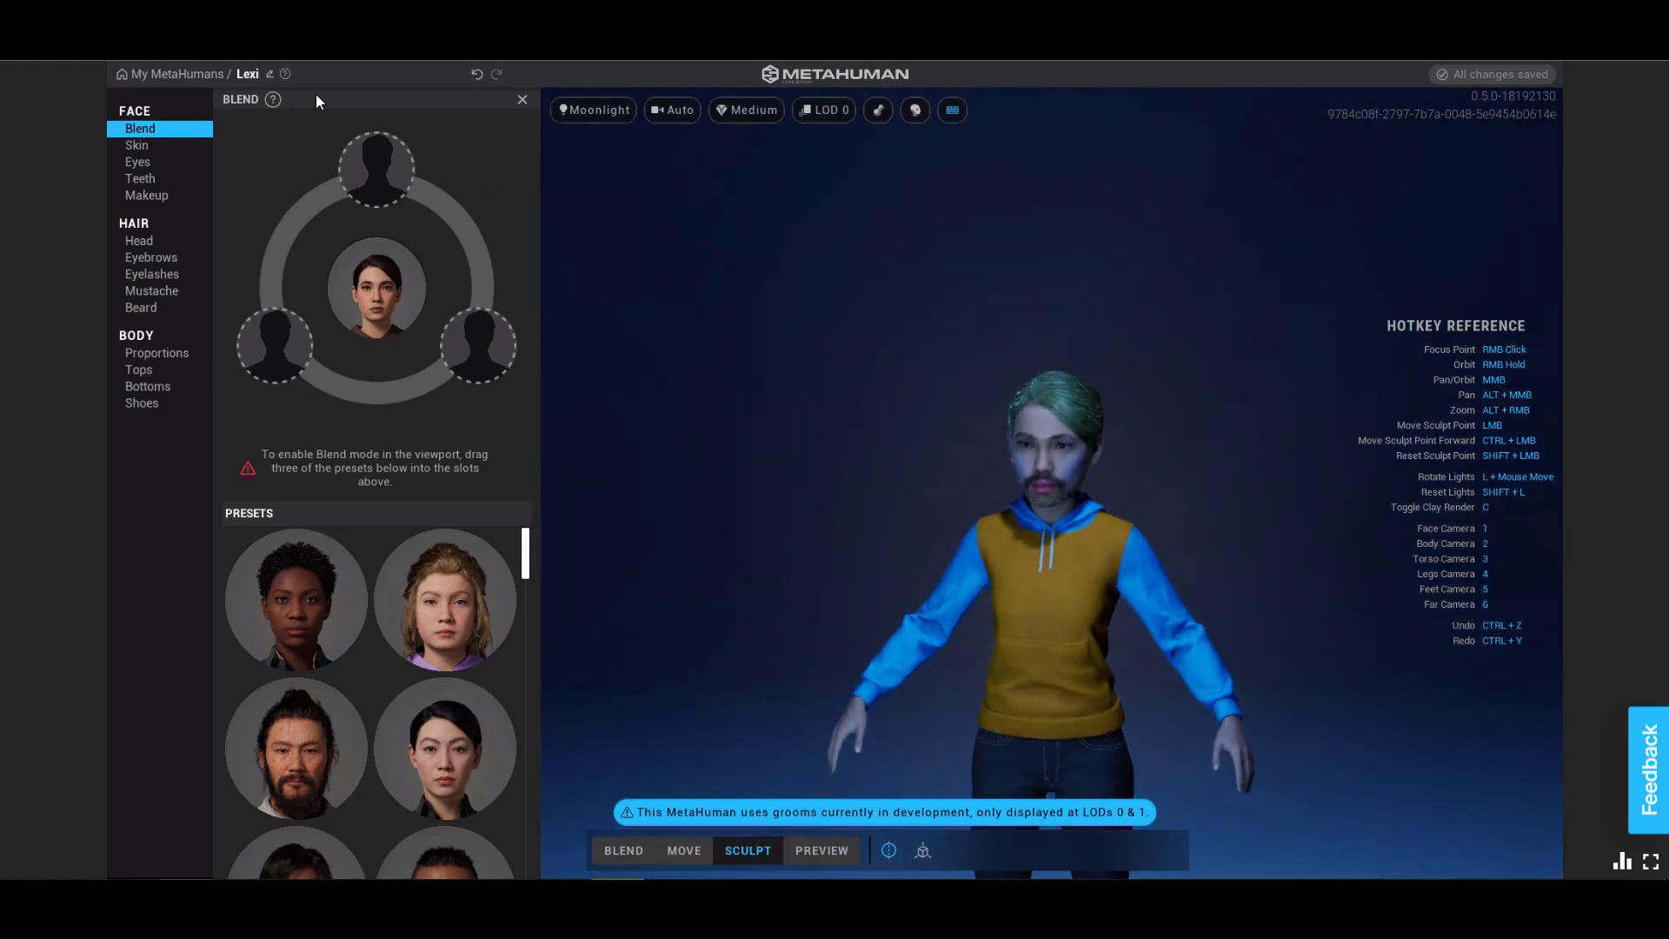
Return to the overview of saved MetaHumans.
click(150, 73)
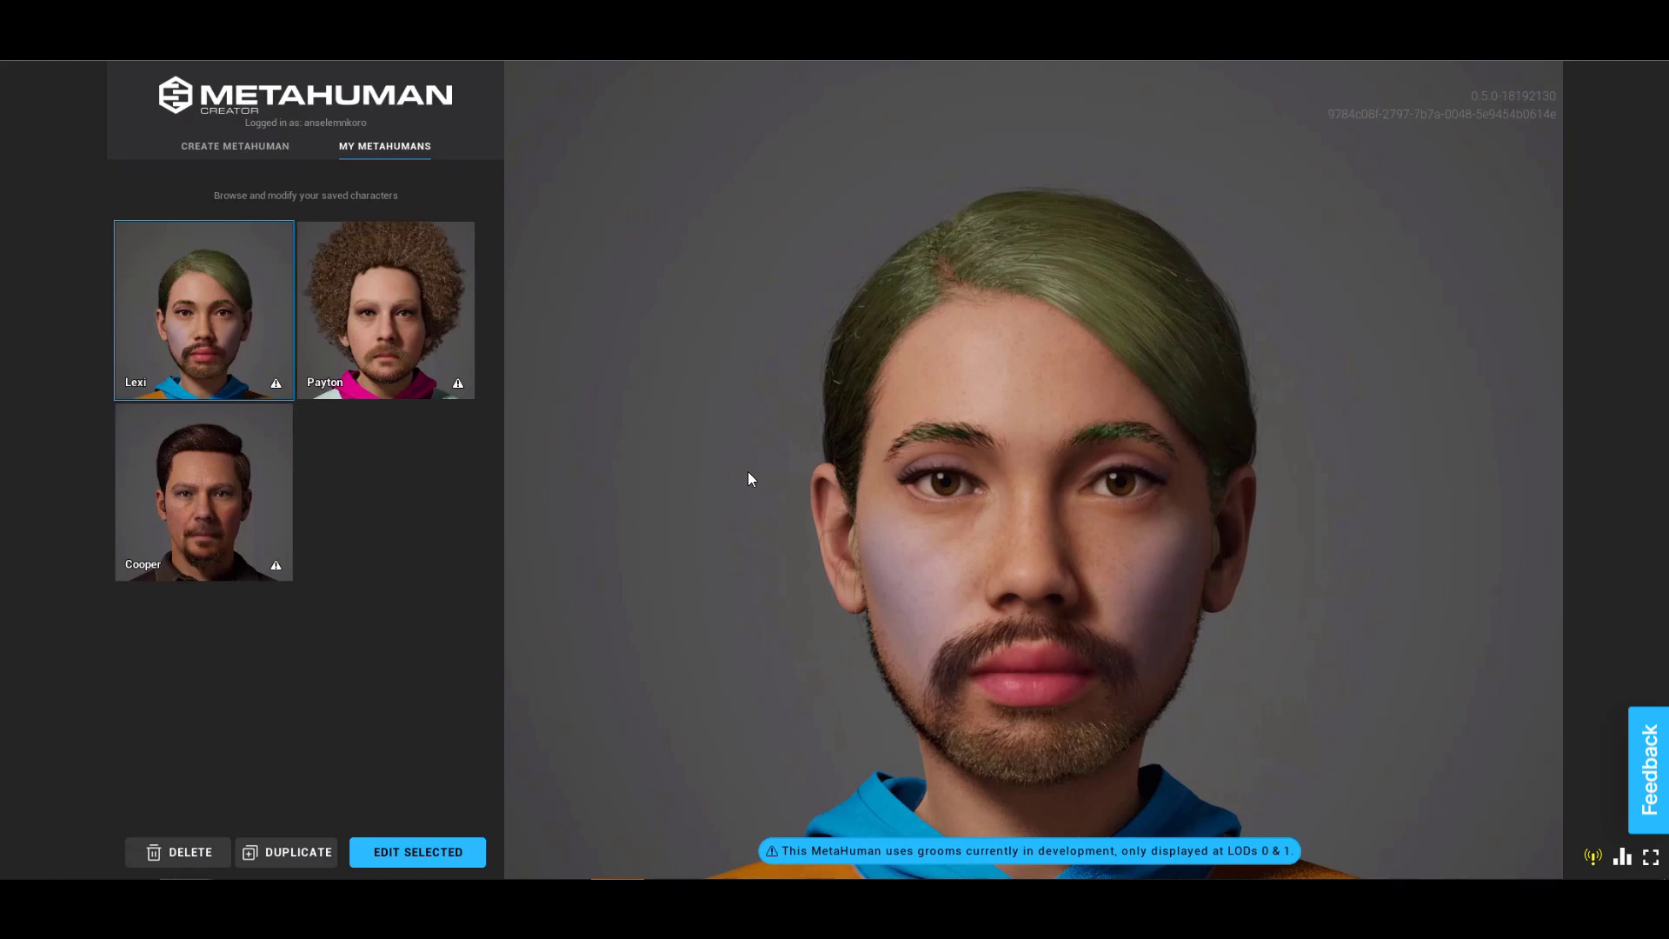
scroll(857, 515, down, 5)
scroll(1031, 534, up, 5)
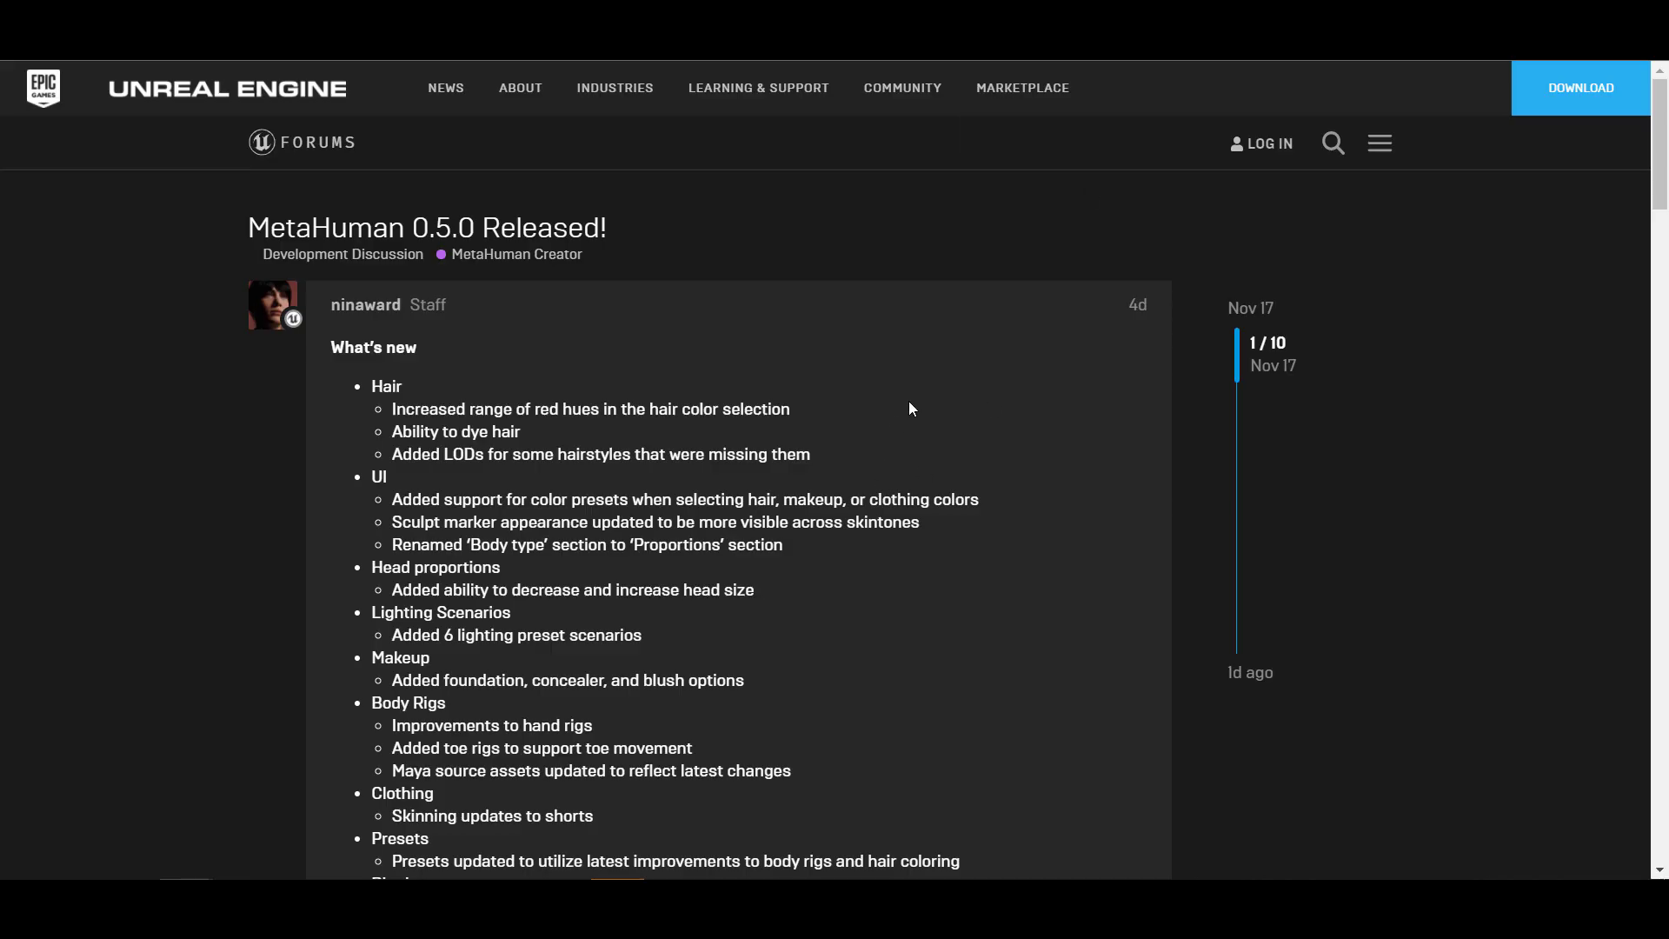
Switch to the MetaHuman 0.5.0 release notes in the browser and review the feature list and known issues.
scroll(909, 408, down, 7)
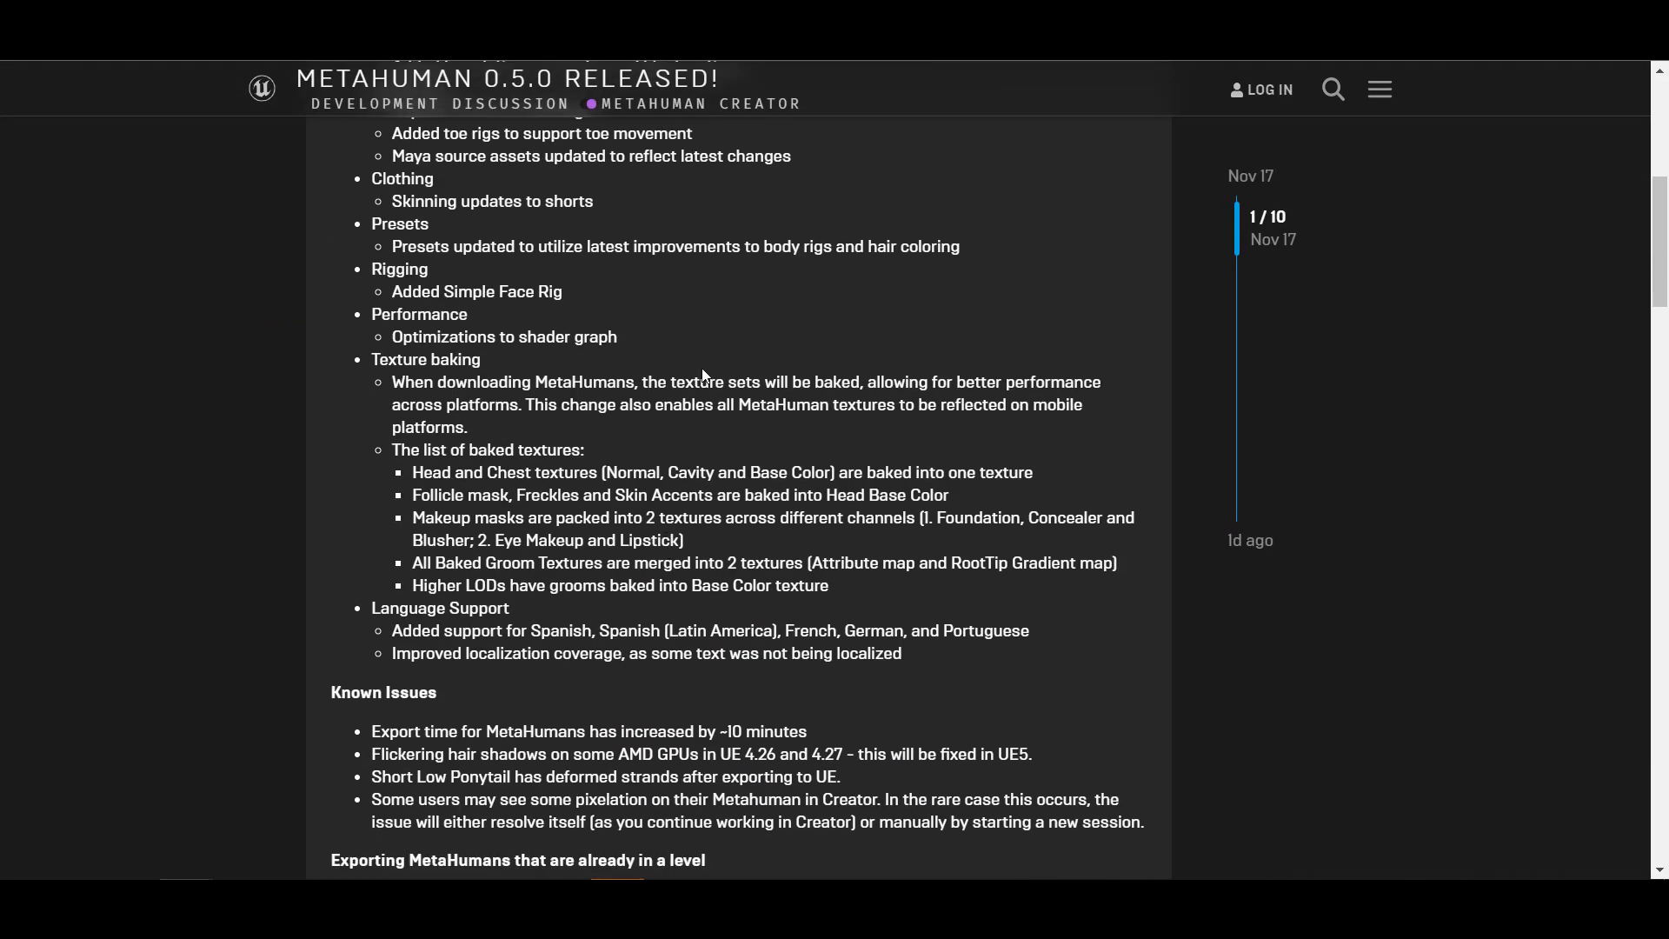
scroll(704, 375, down, 7)
scroll(704, 374, up, 8)
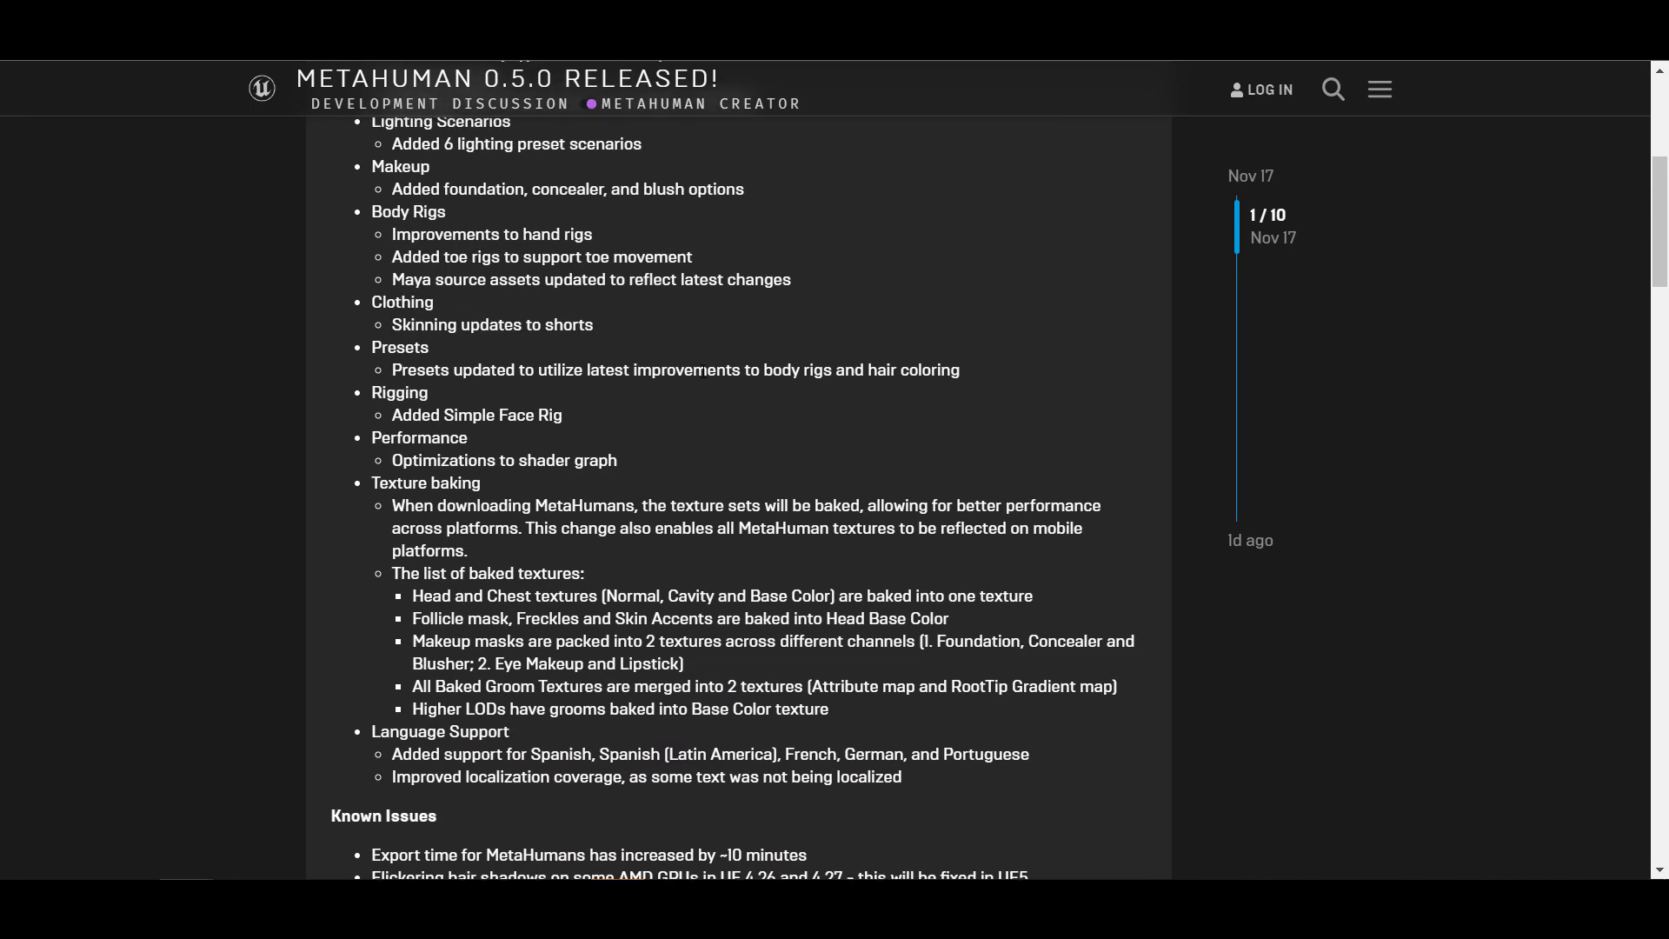
Review the rest of the MetaHuman 0.5.0 release post, including the presets note, the feature list and the forum replies.
scroll(706, 374, down, 15)
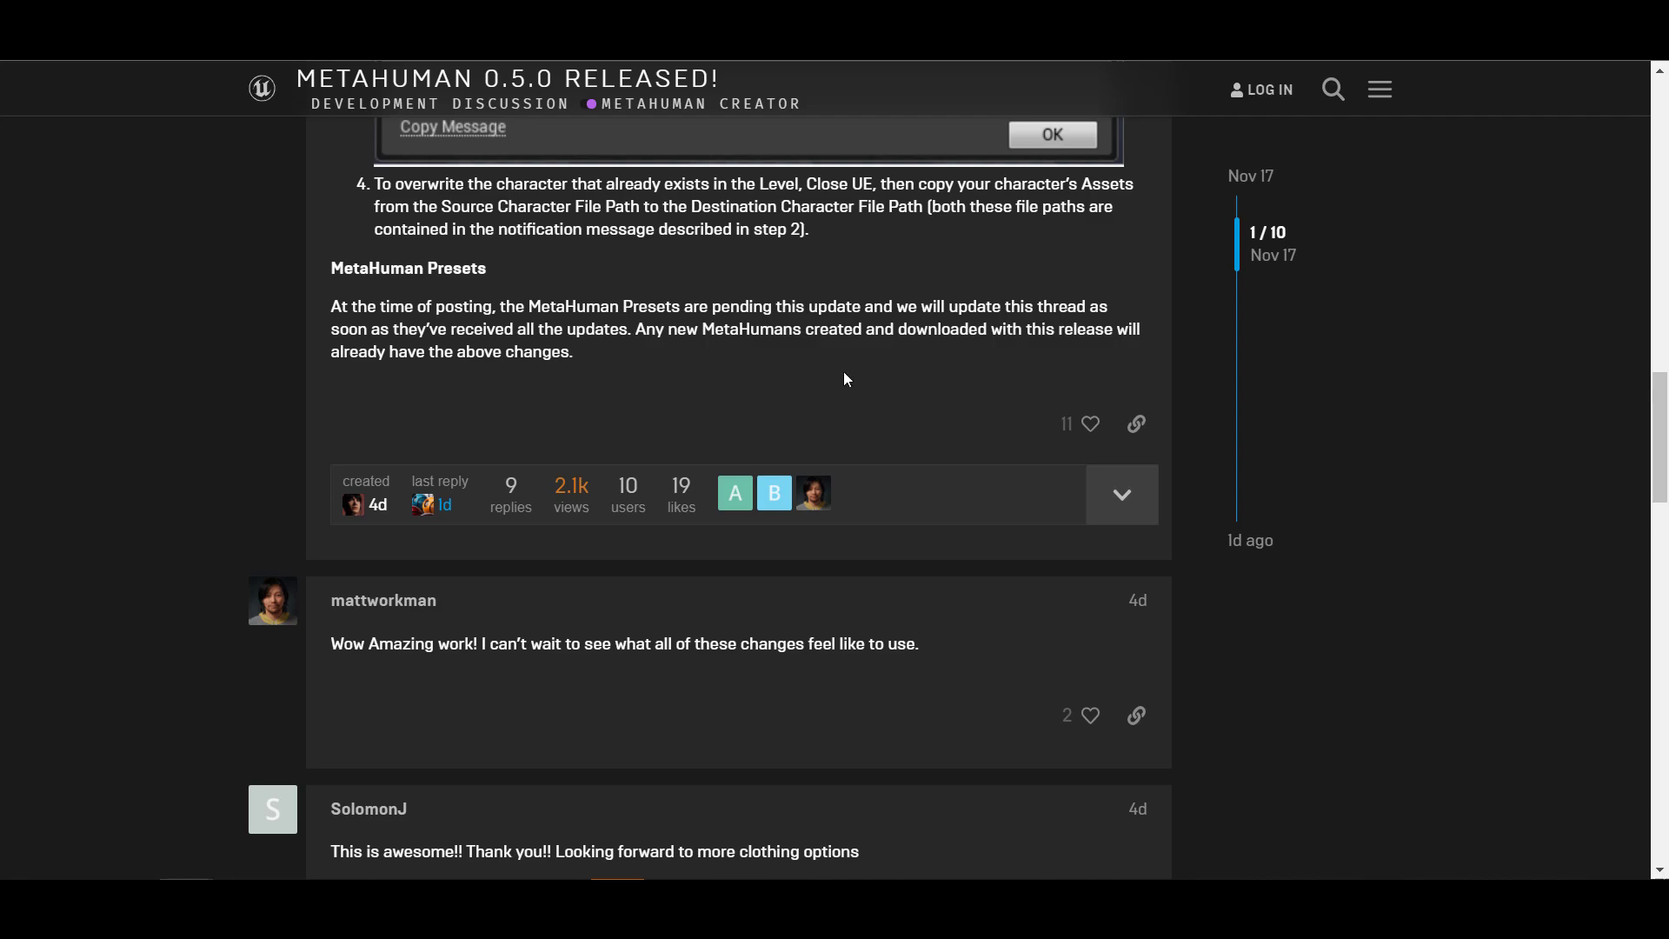
scroll(846, 376, up, 15)
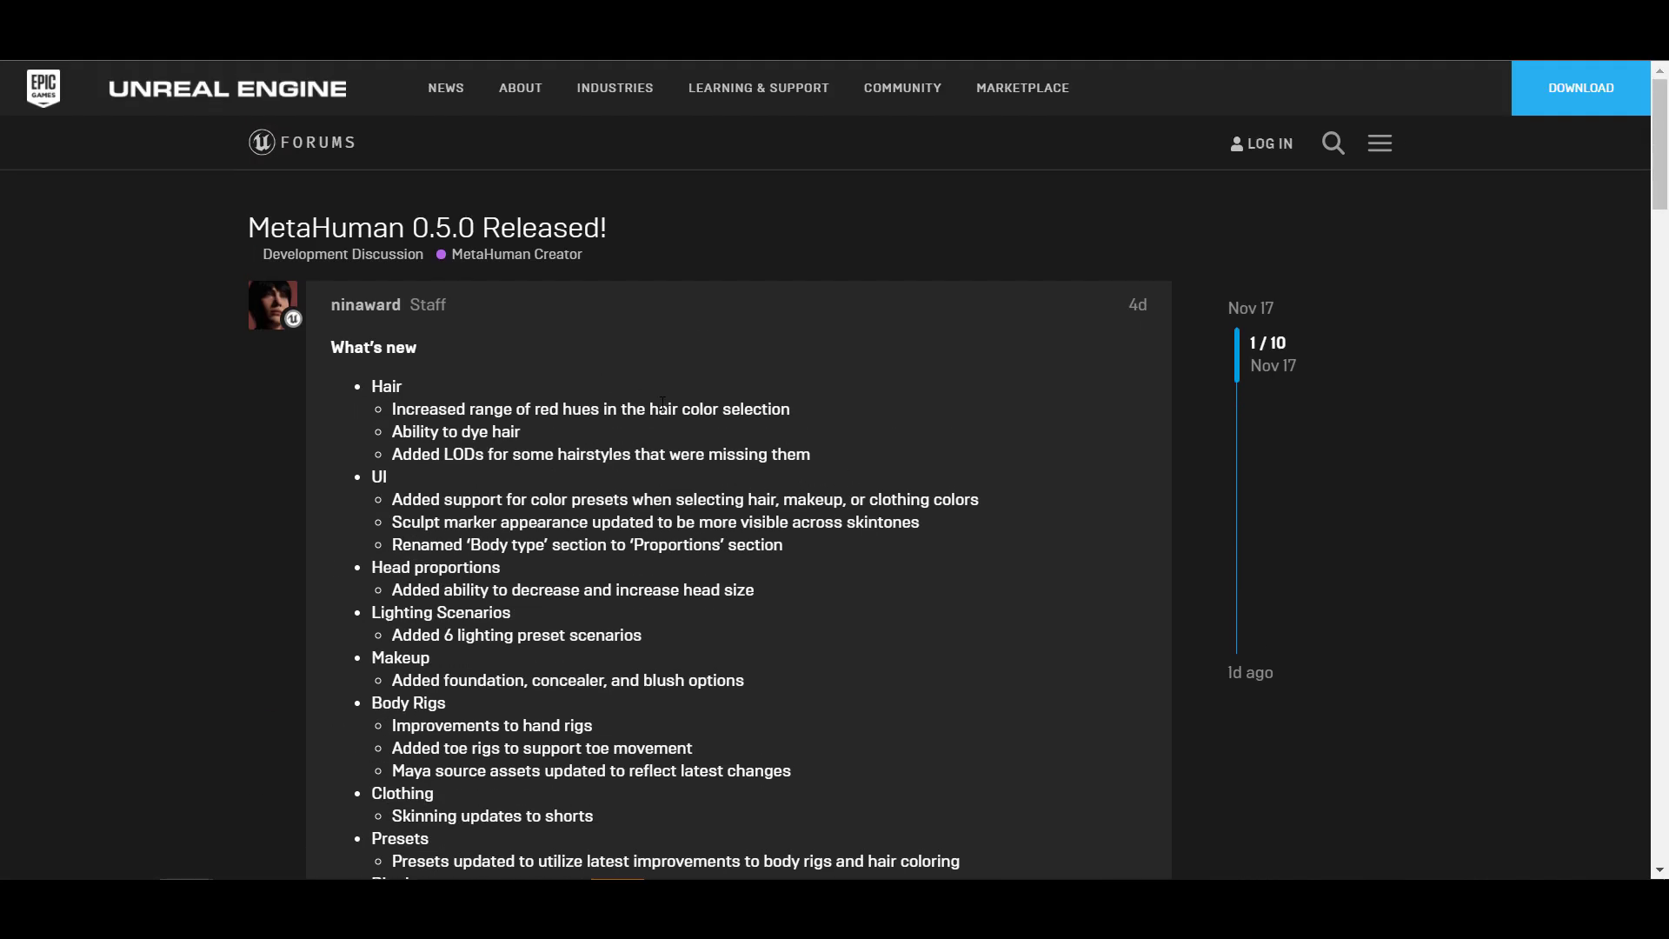
scroll(662, 404, down, 4)
scroll(662, 404, up, 4)
scroll(669, 402, down, 2)
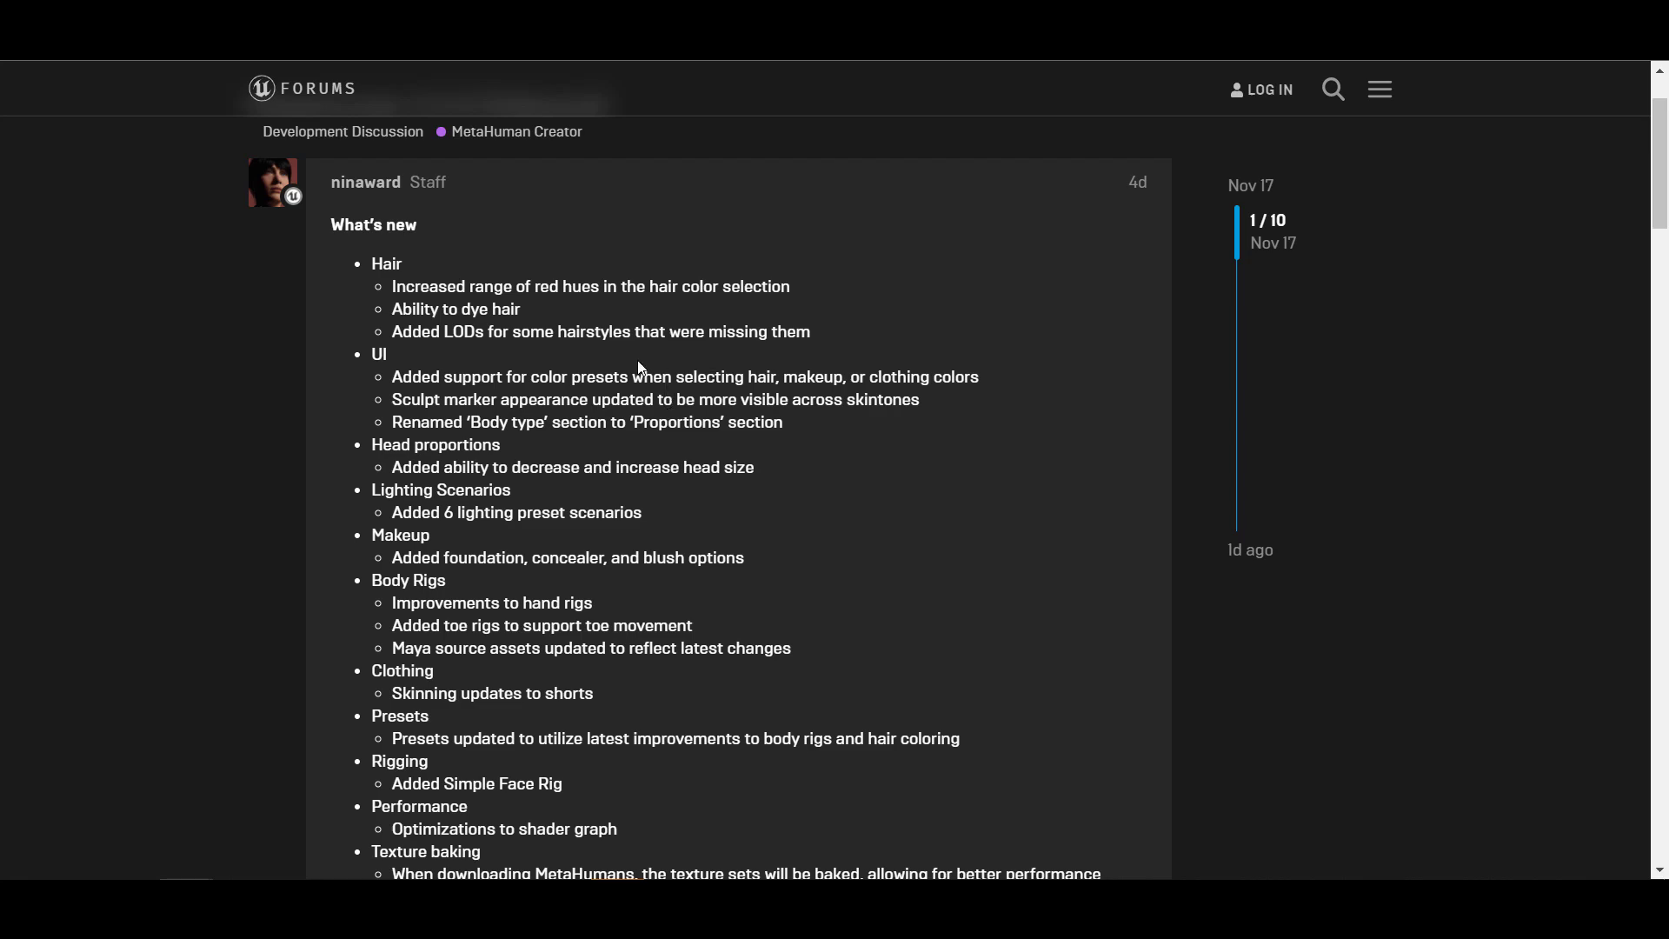
scroll(785, 359, down, 20)
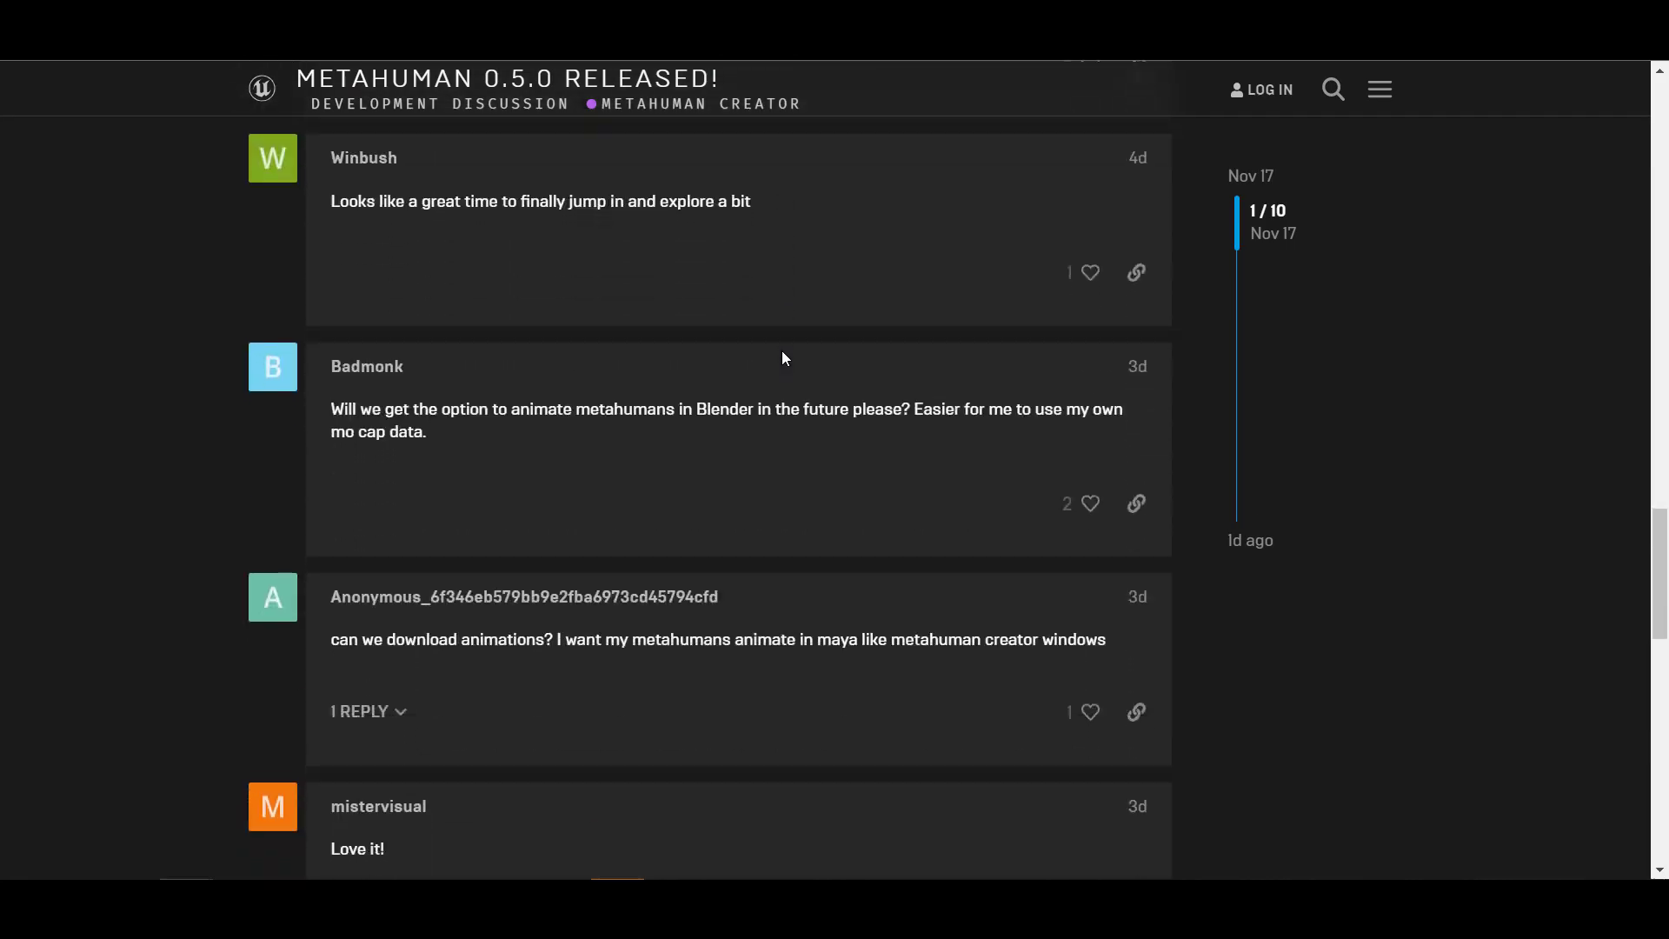
scroll(781, 352, up, 20)
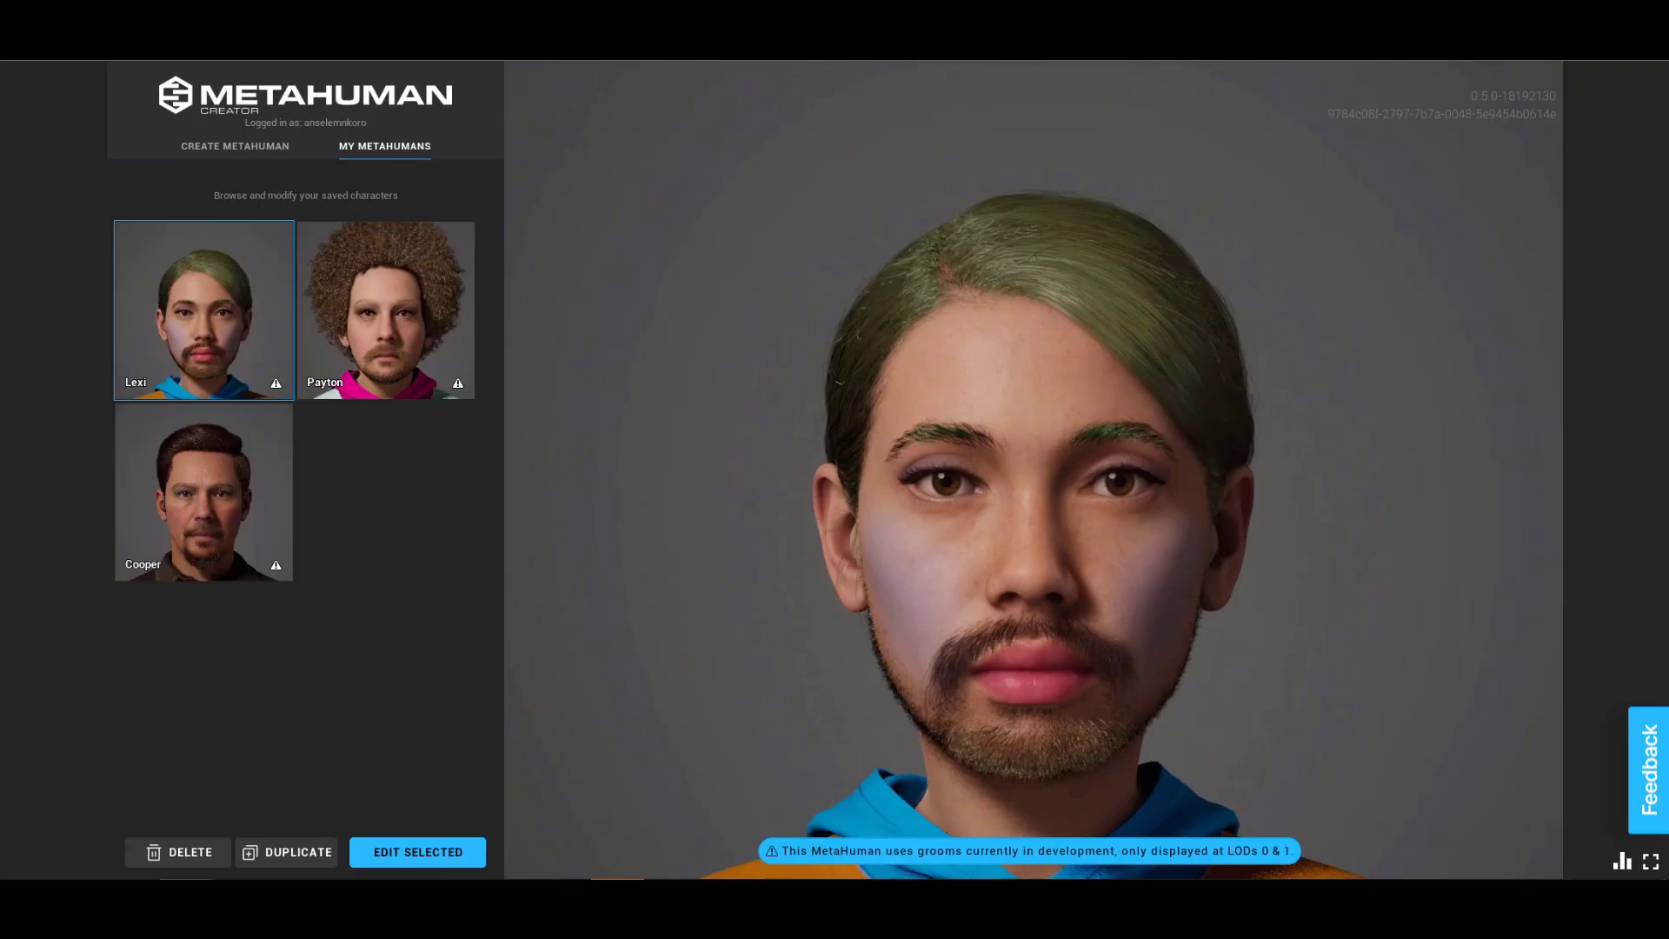
Switch back to MetaHuman Creator and examine the saved Lexi character's head and upper body from the side and front.
drag(1312, 615, 1567, 594)
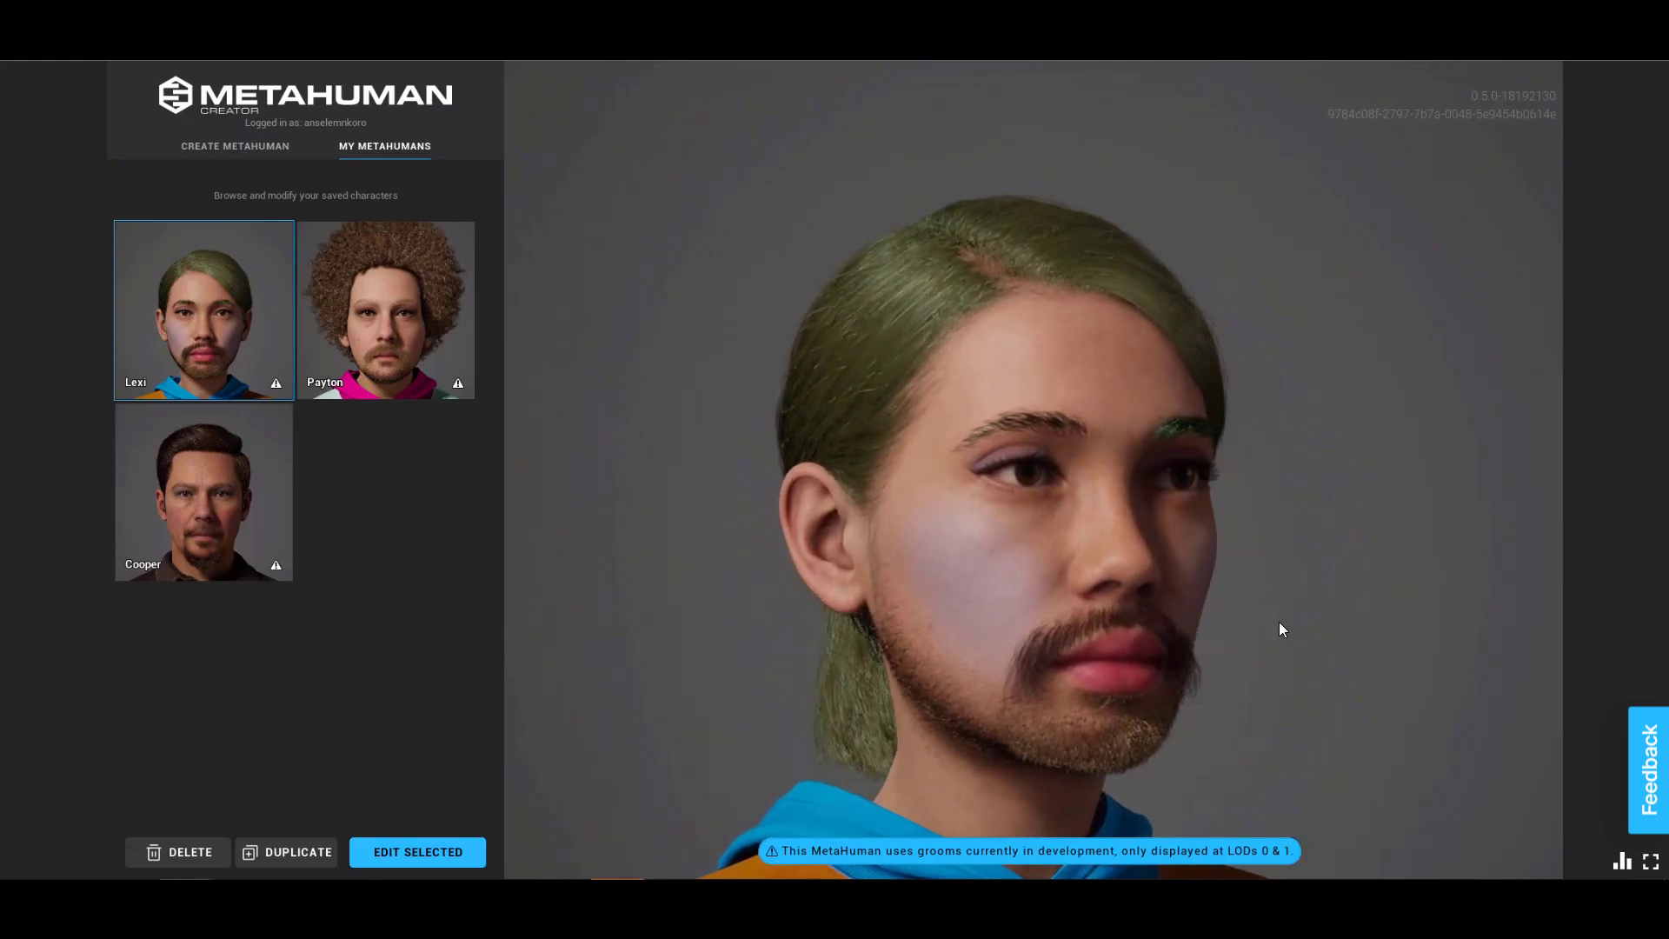
middle_drag(1292, 545, 1302, 360)
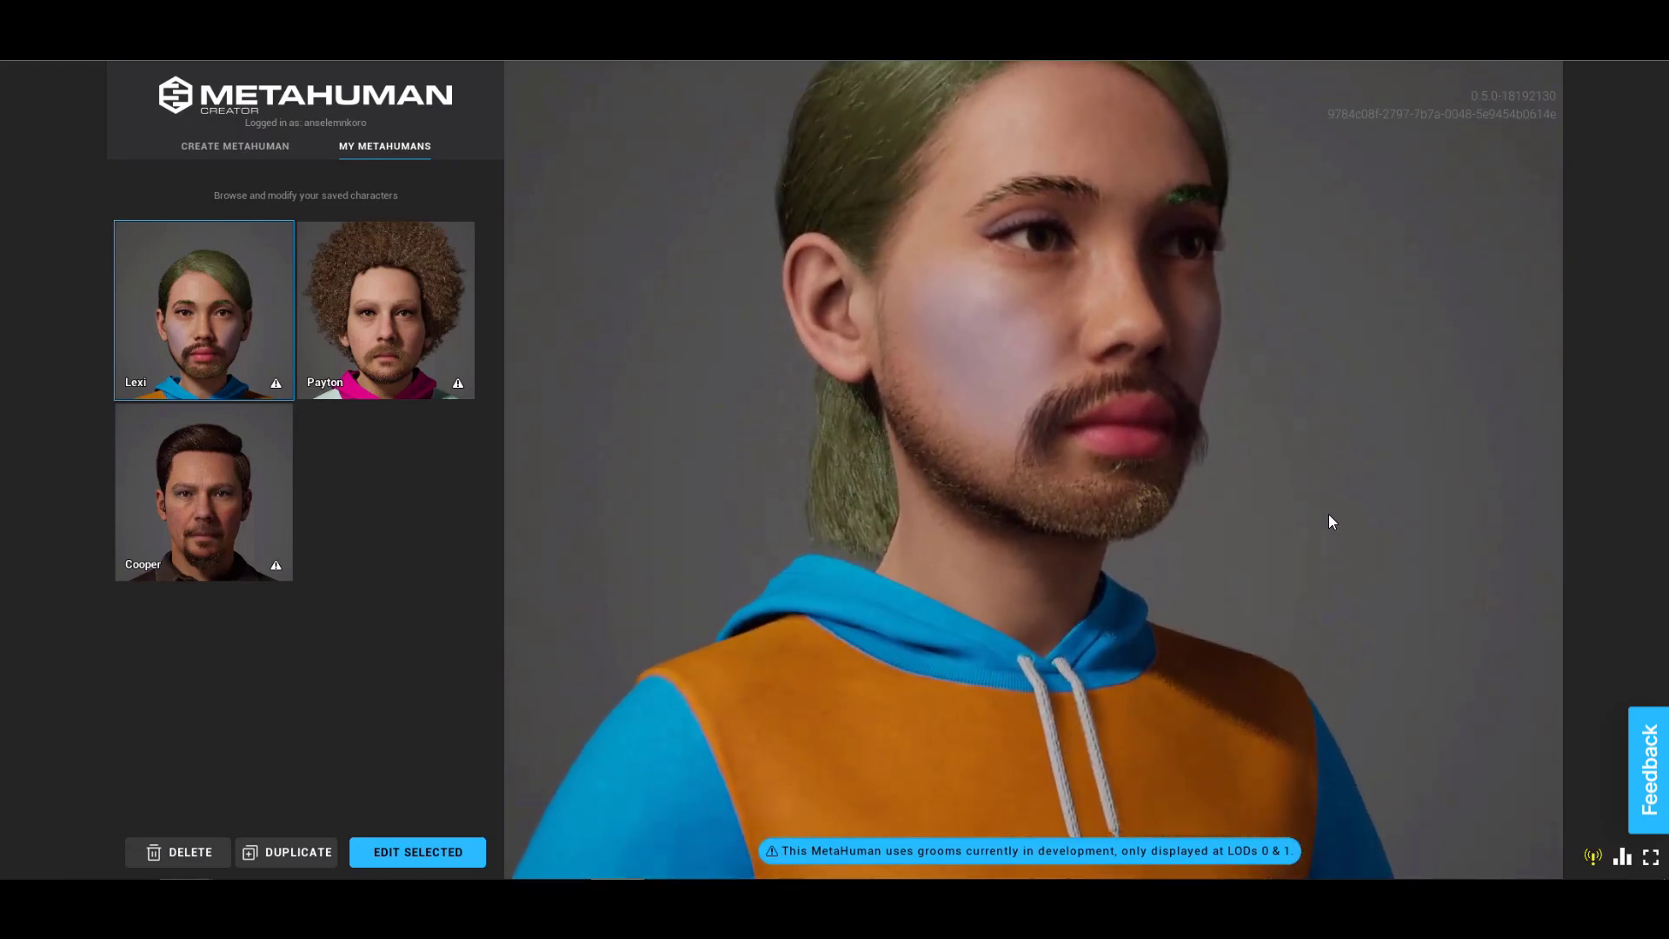
drag(1328, 514, 909, 582)
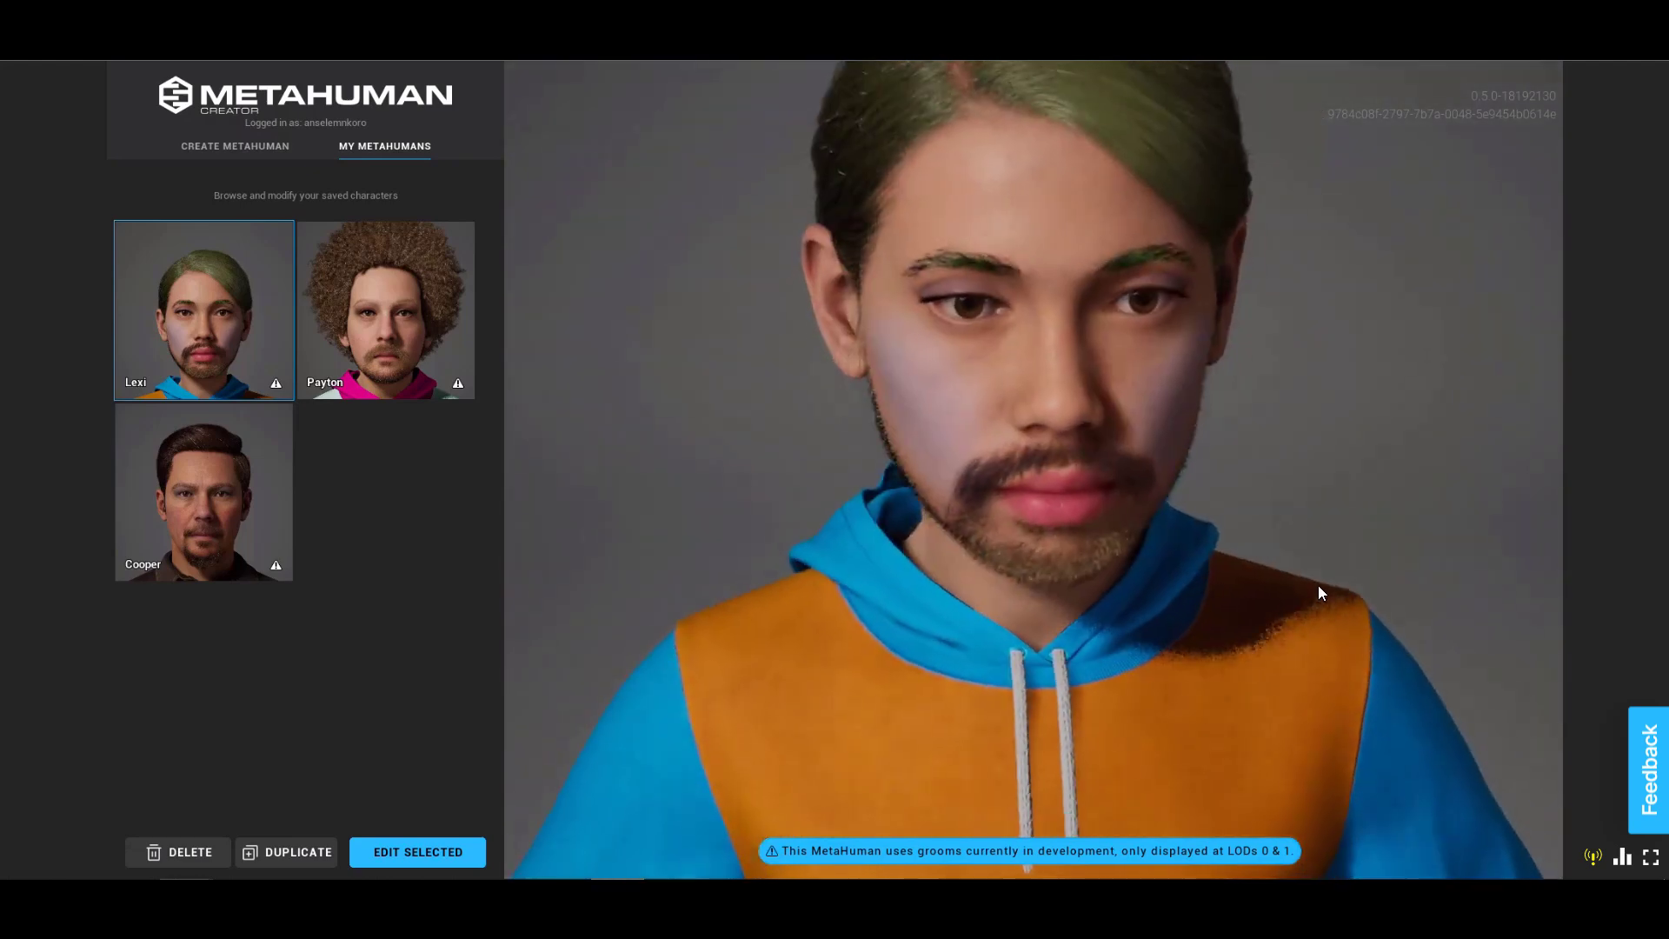